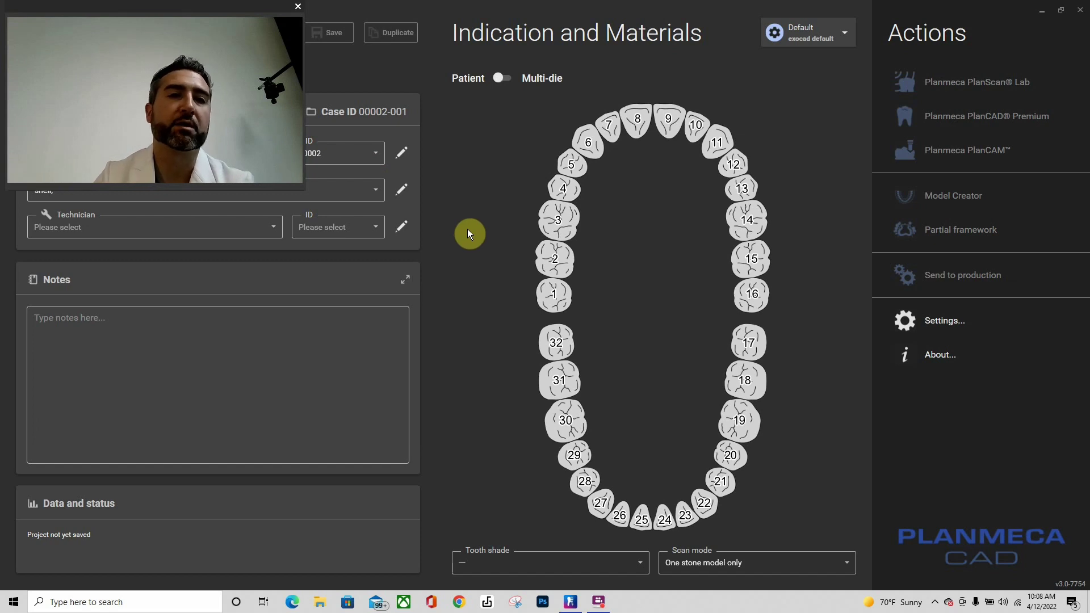
Define tooth 6 as a provisional eggshell crown in the PROV_AD material
drag(184, 5, 955, 3)
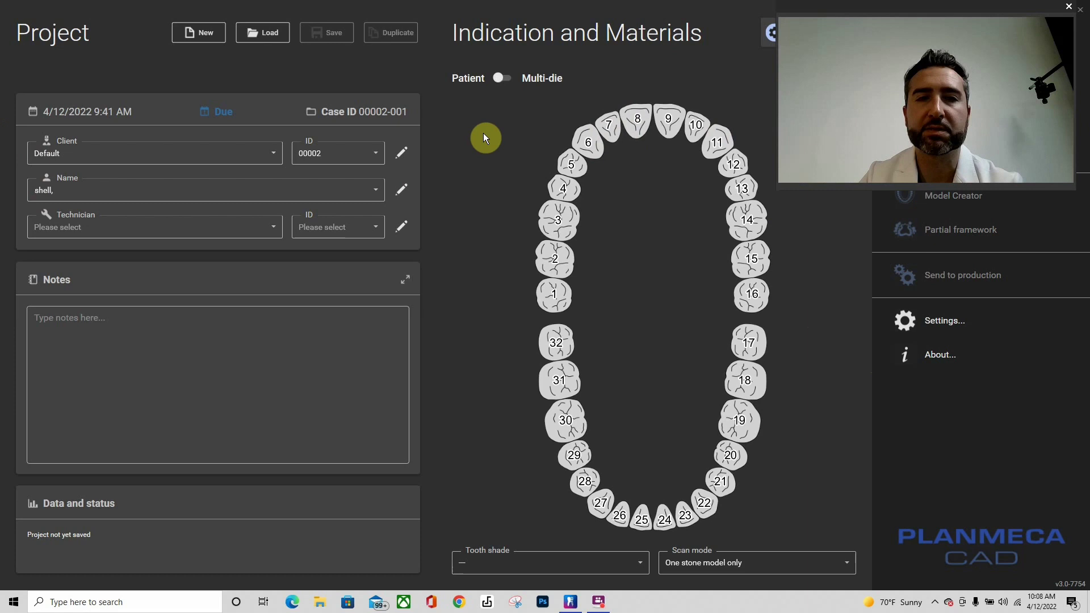
click(594, 148)
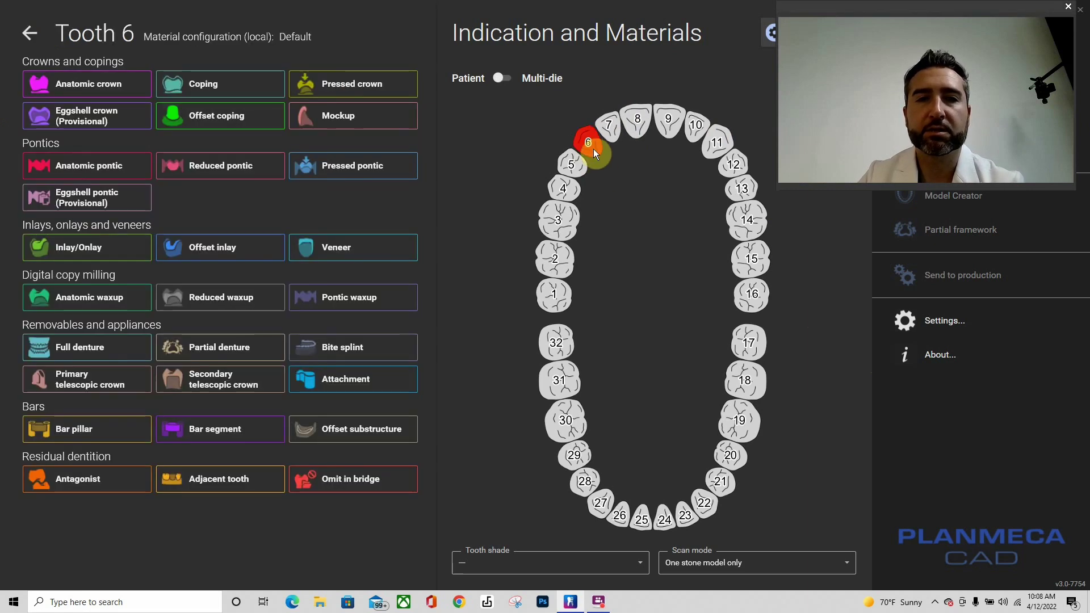
click(86, 117)
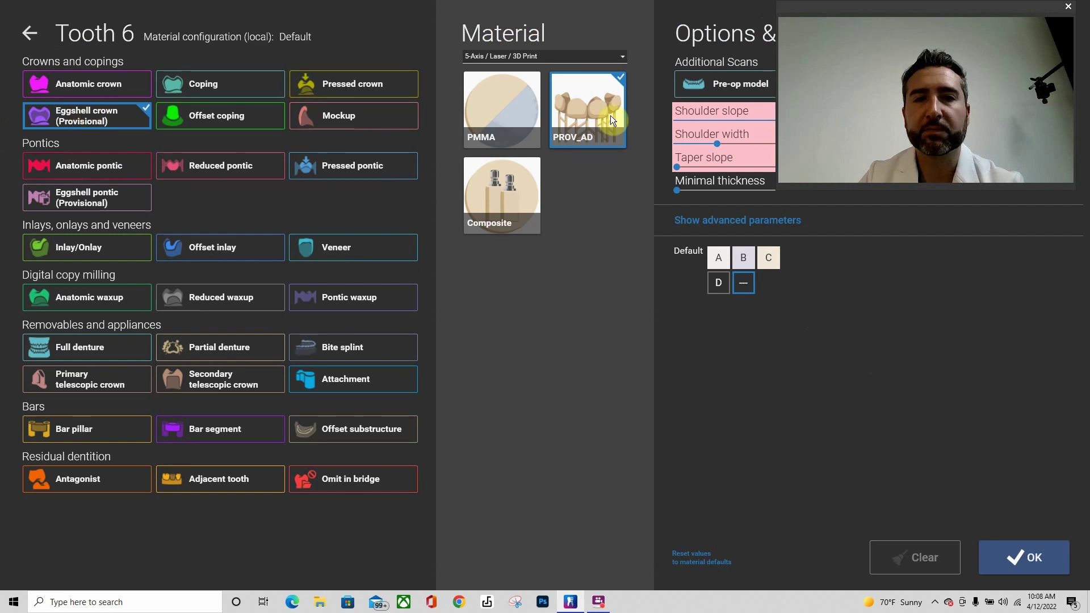
Set the eggshell crown's shoulder slope to -1.04°, keep the shoulder width at 0.3, and accept the parameters
drag(892, 10, 222, 27)
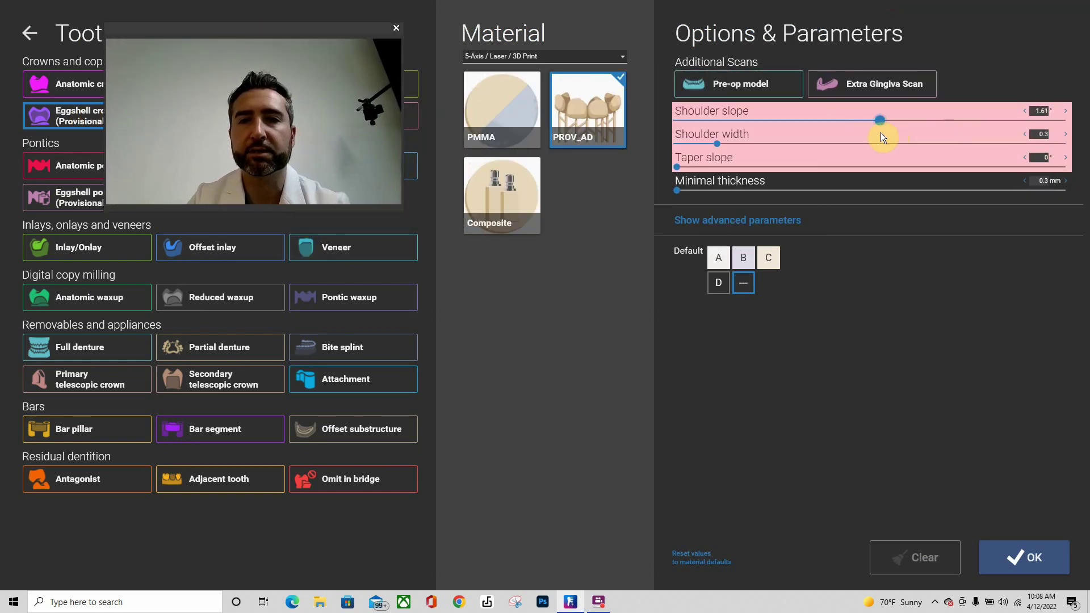
click(1023, 112)
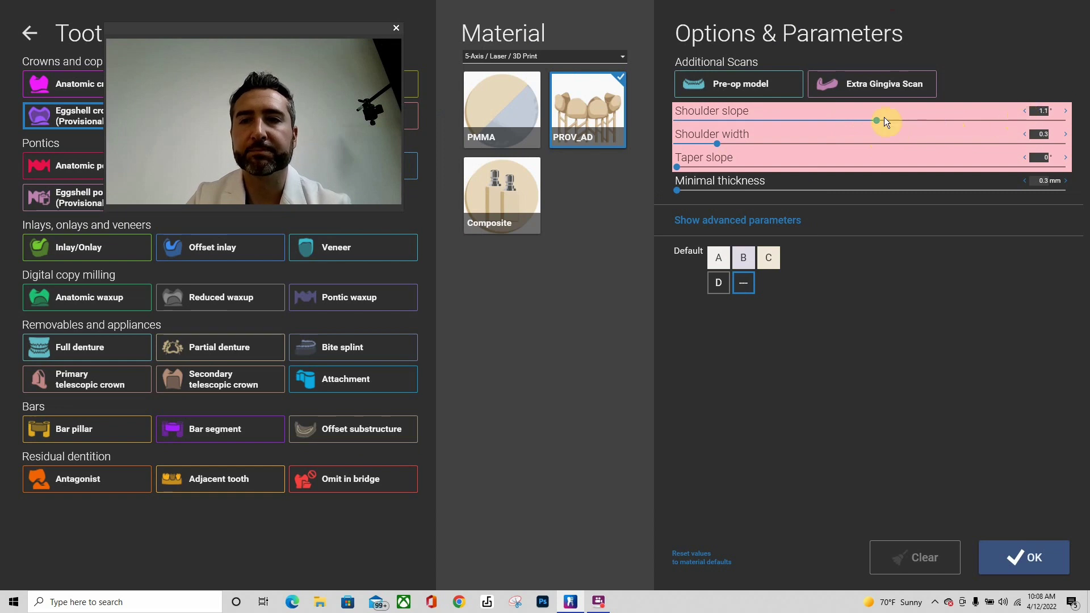
drag(884, 117, 863, 124)
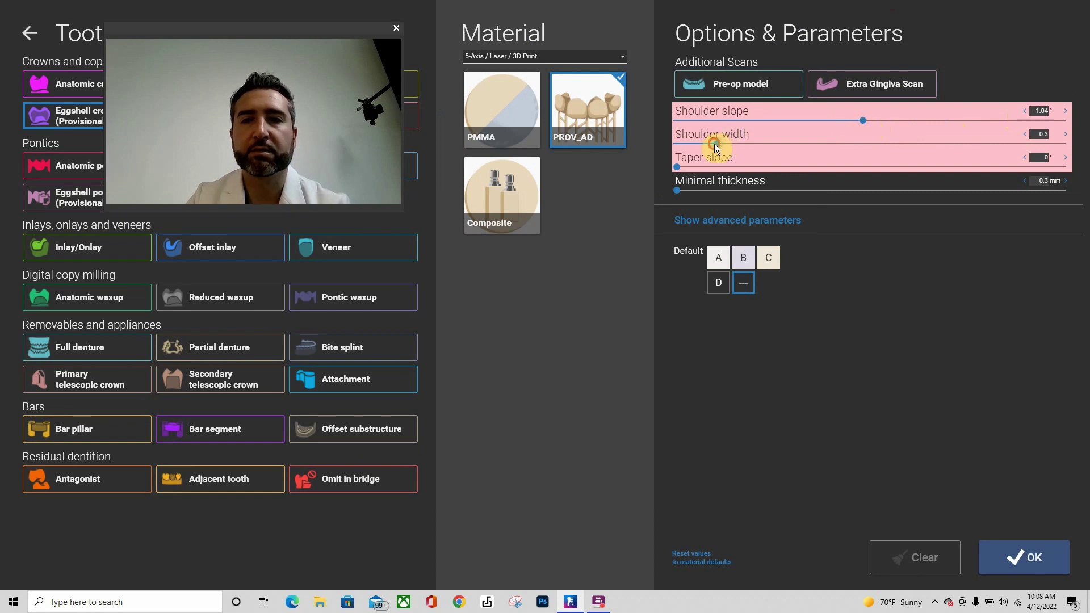
drag(716, 144, 718, 147)
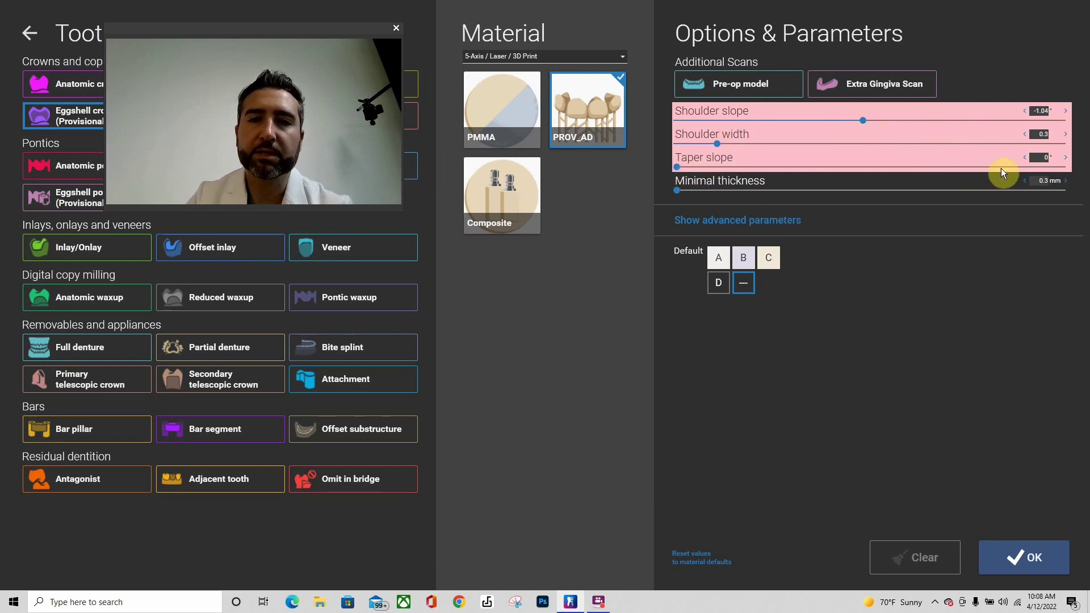
click(1035, 562)
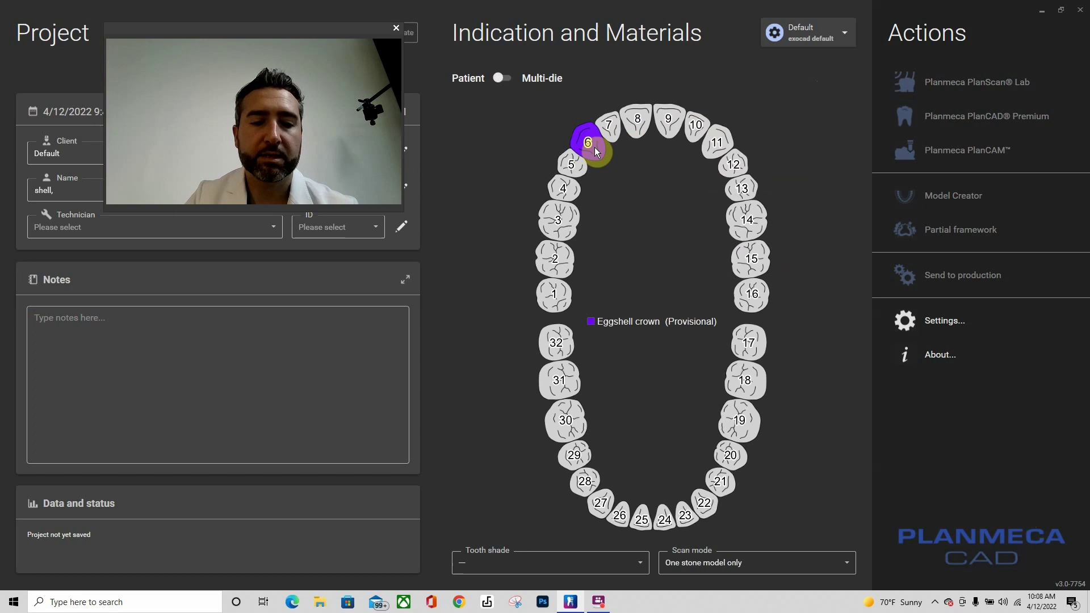
Copy the tooth 6 eggshell crown definition to teeth 7 through 12 and save the project
shift+click(742, 163)
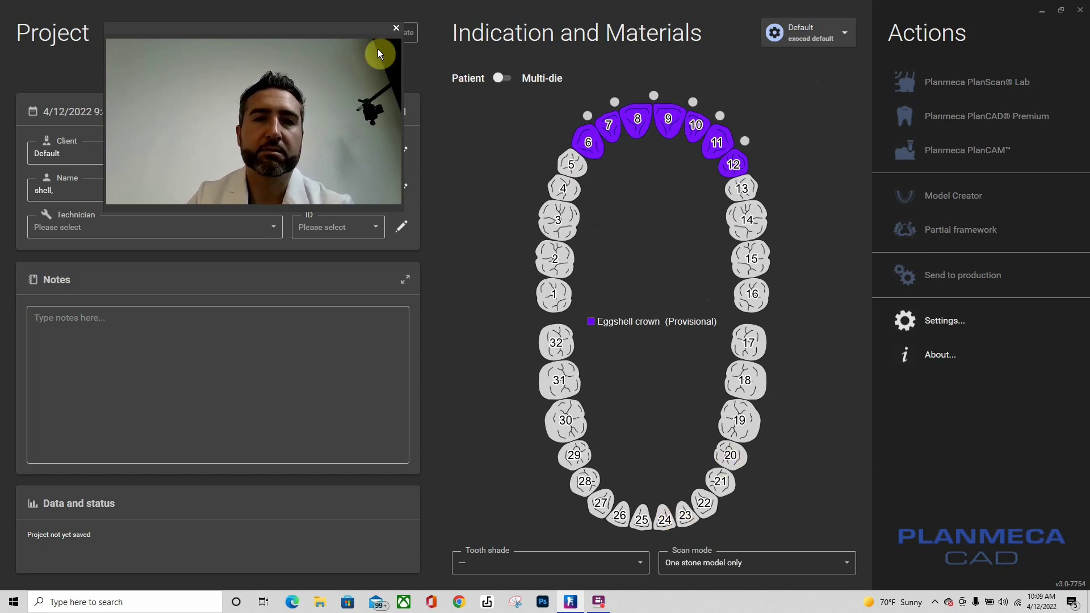
click(354, 28)
drag(355, 29, 297, 103)
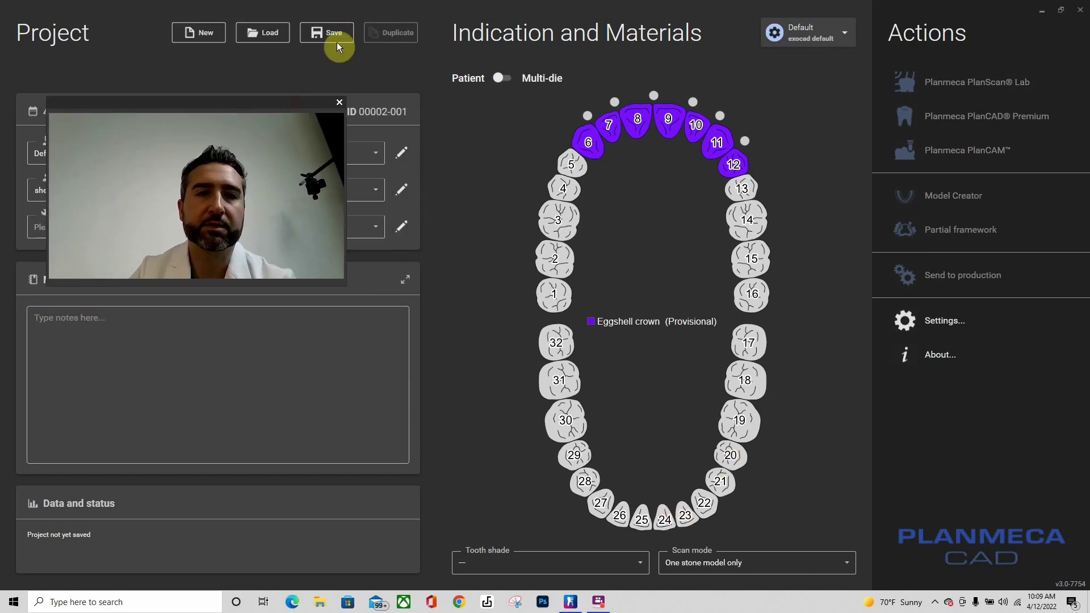
click(335, 34)
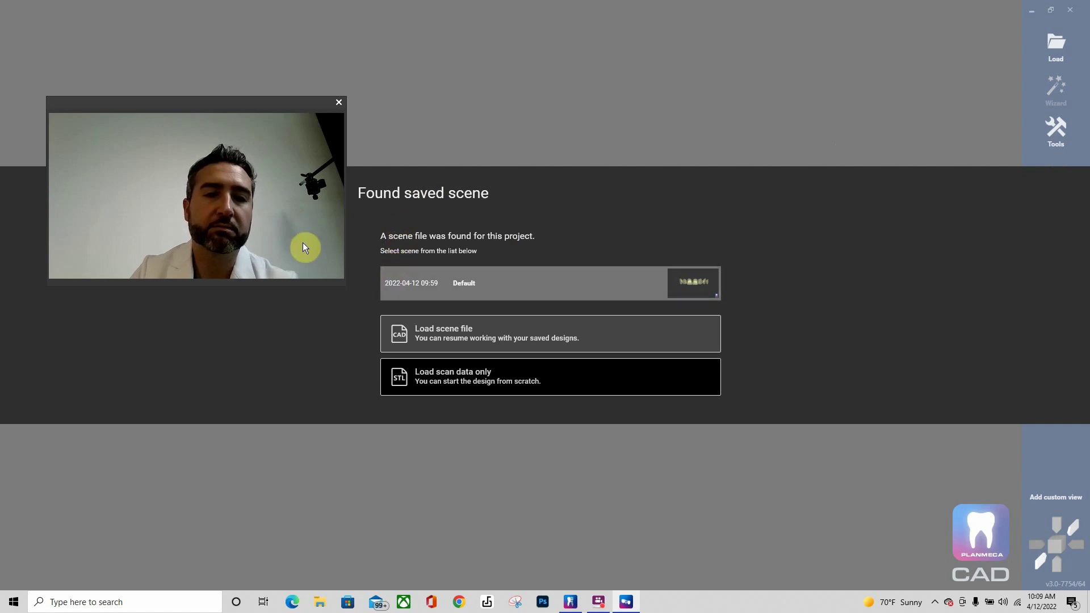
Start the design from scratch by loading only the scan data instead of the saved scene
drag(291, 106, 250, 11)
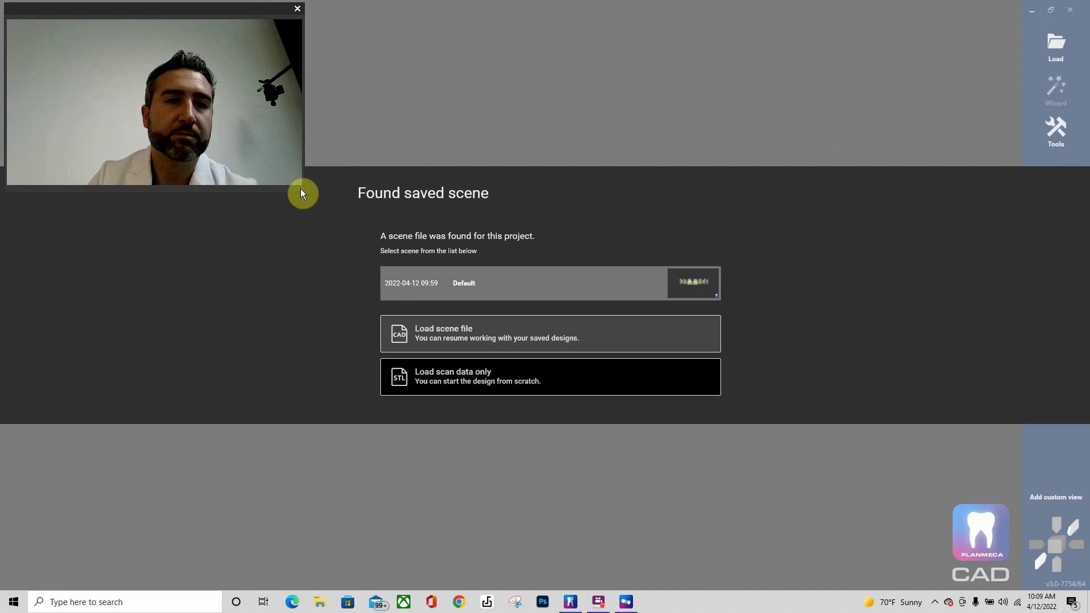
drag(258, 13, 254, 11)
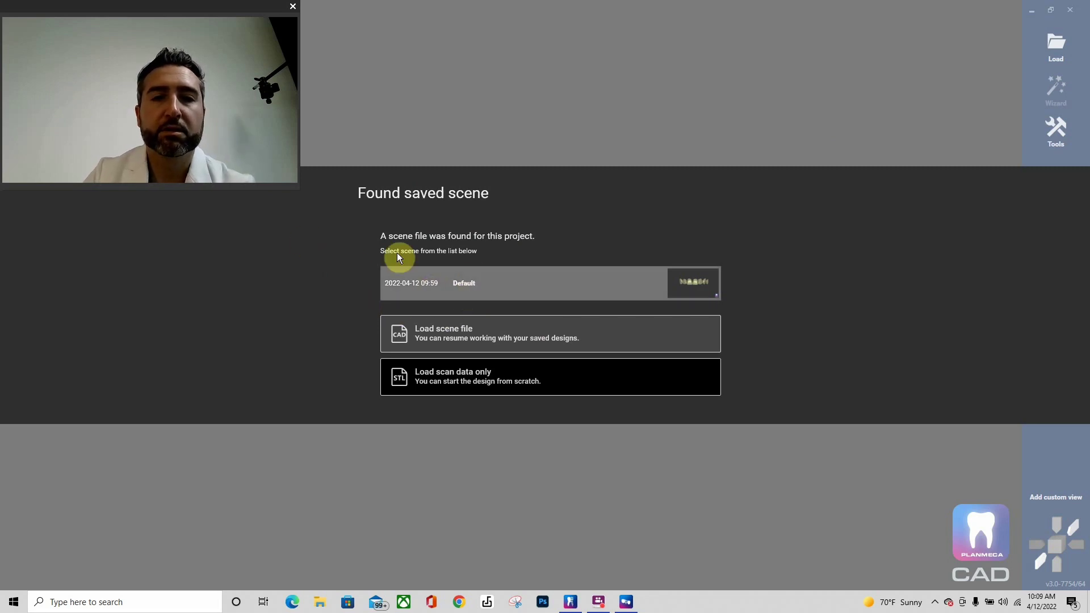
click(452, 393)
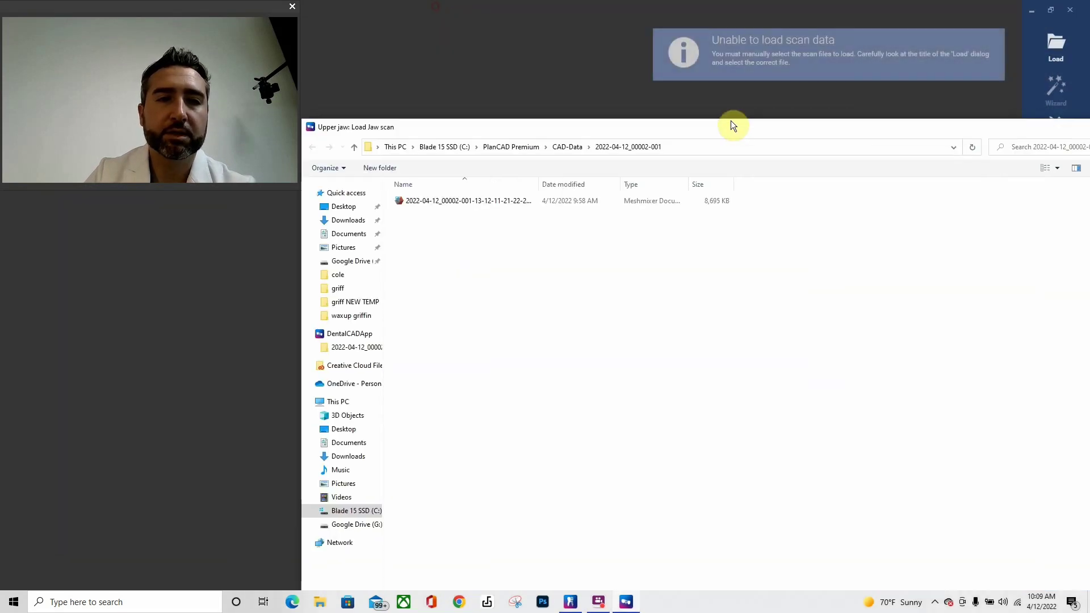
Load the upper jaw scan from the wax-up case folder inside Digital Smile Design on the Desktop
drag(731, 121, 706, 61)
mouse_move(378, 69)
mouse_down()
mouse_move(424, 64)
mouse_move(378, 64)
mouse_up()
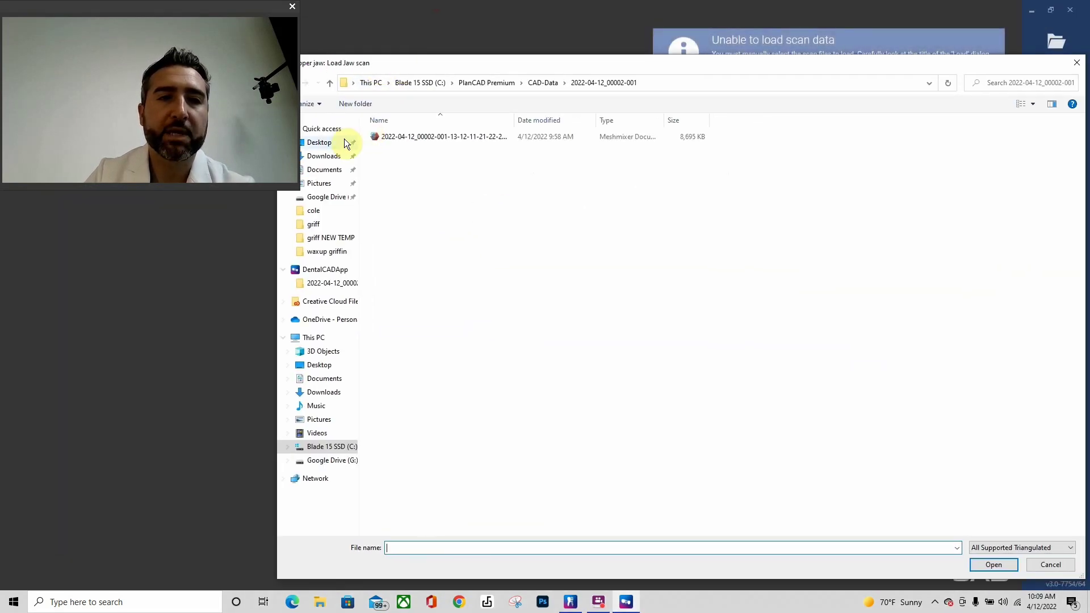
click(345, 142)
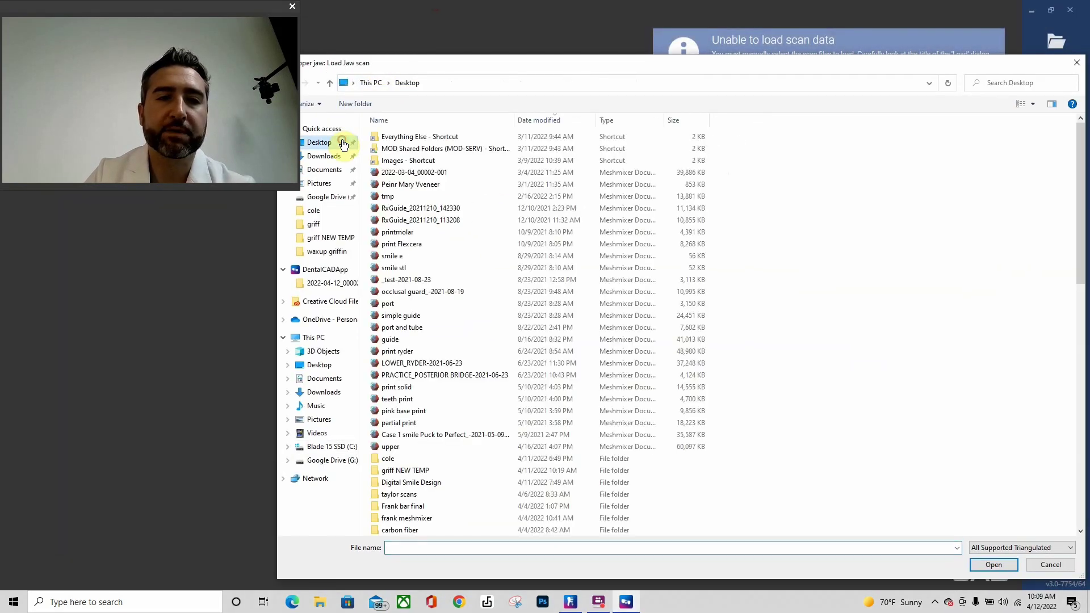
double_click(427, 481)
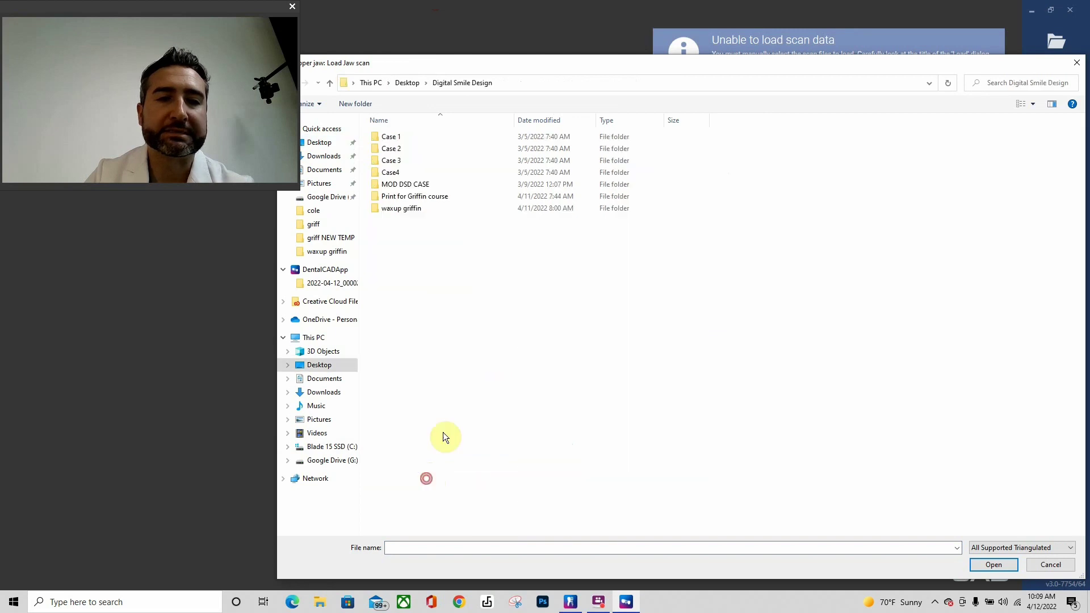
double_click(425, 208)
double_click(423, 152)
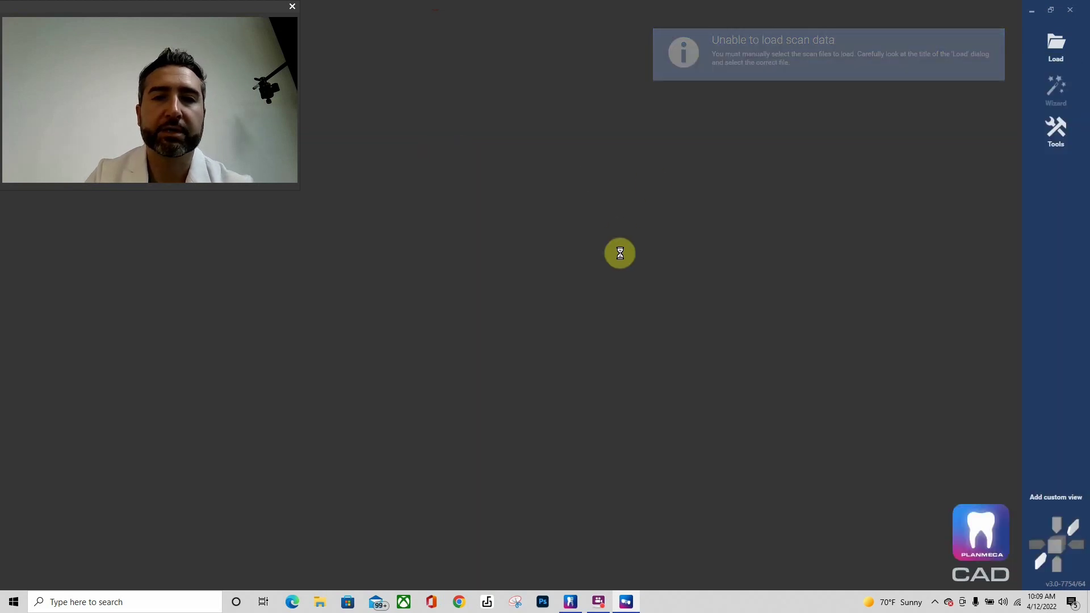
Orient the upper jaw scan to an occlusal view and accept it as the scan data orientation
right_drag(608, 353, 624, 298)
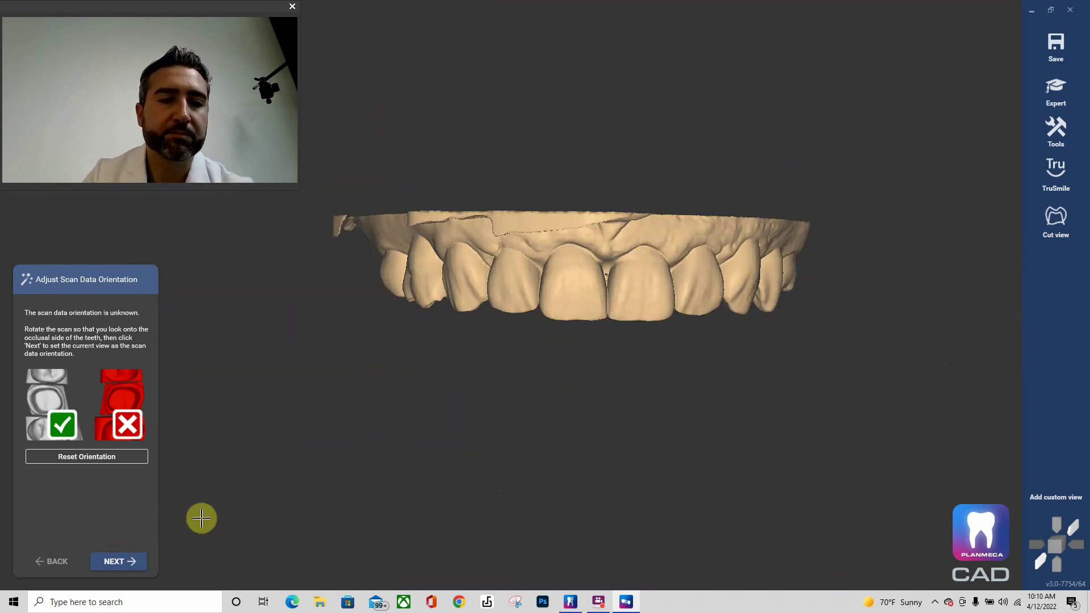
right_drag(479, 399, 479, 400)
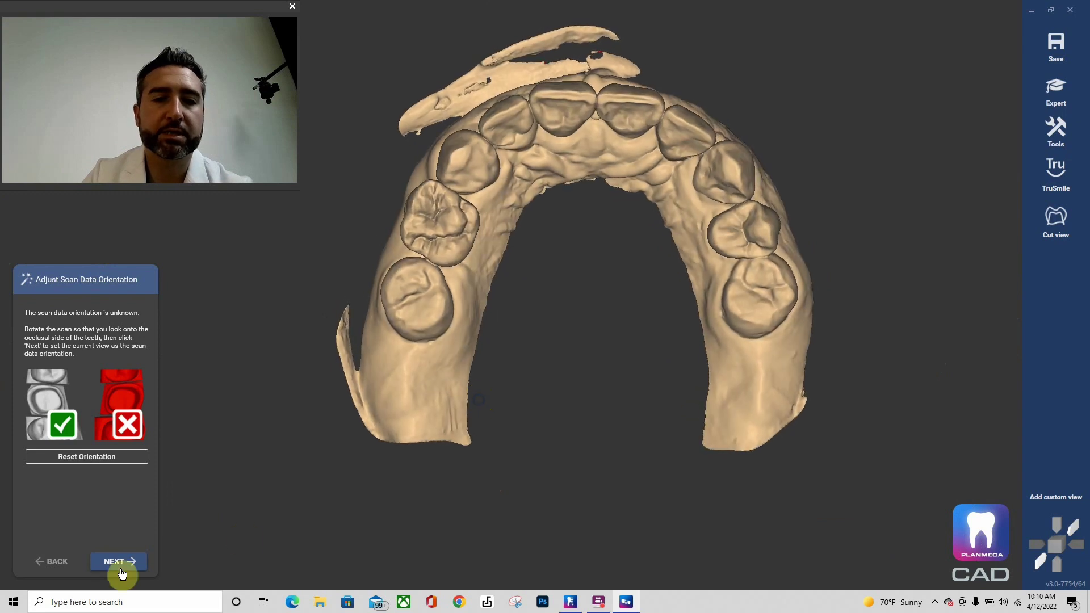
click(119, 563)
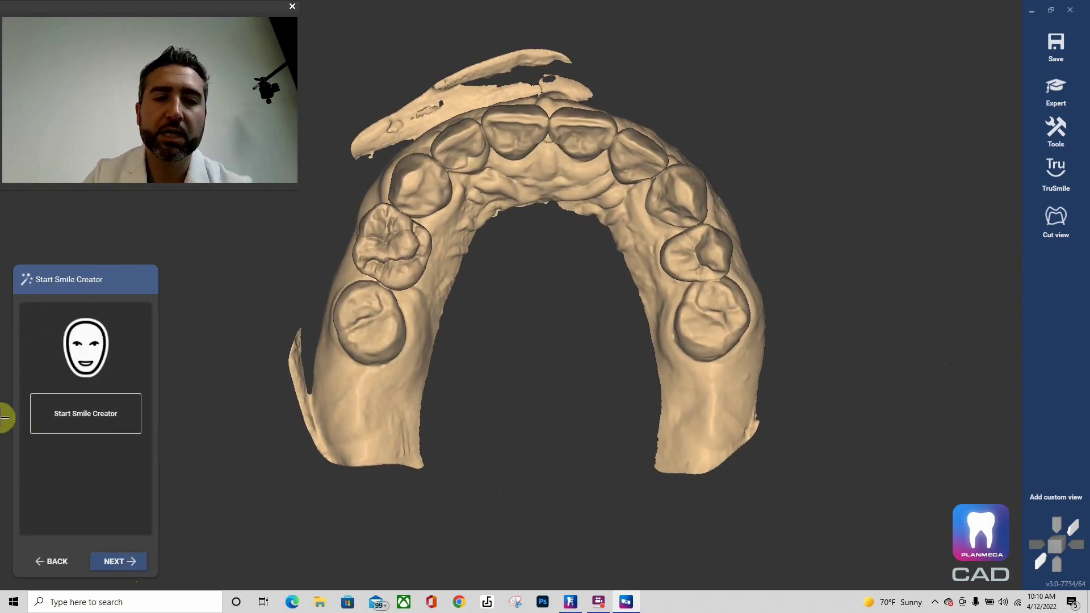
Skip the Smile Creator and mark the middle of tooth 6 for automatic segmentation
click(111, 559)
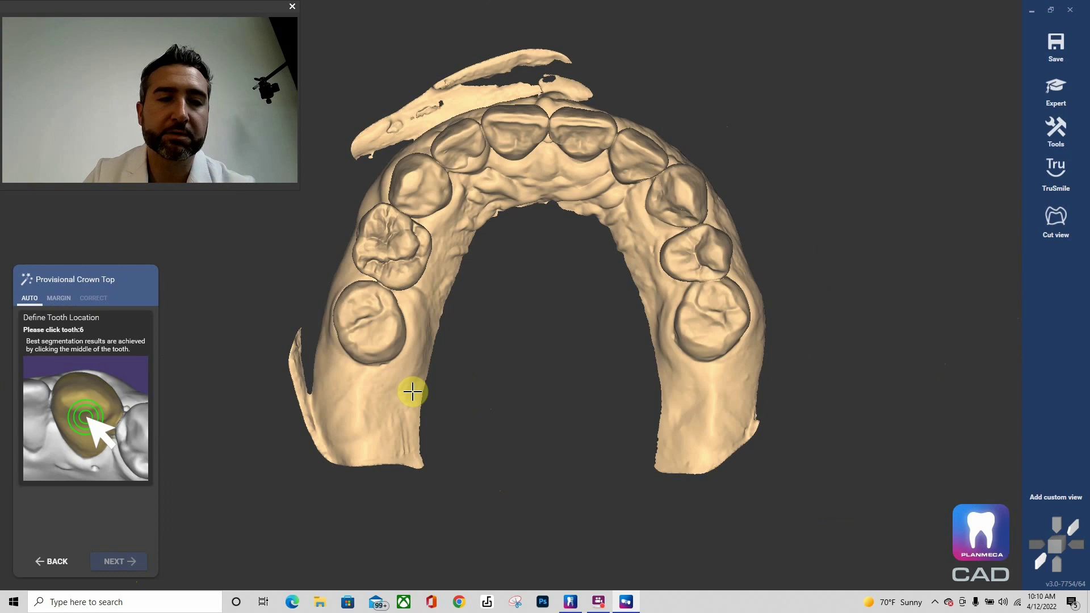
scroll(451, 160, up, 3)
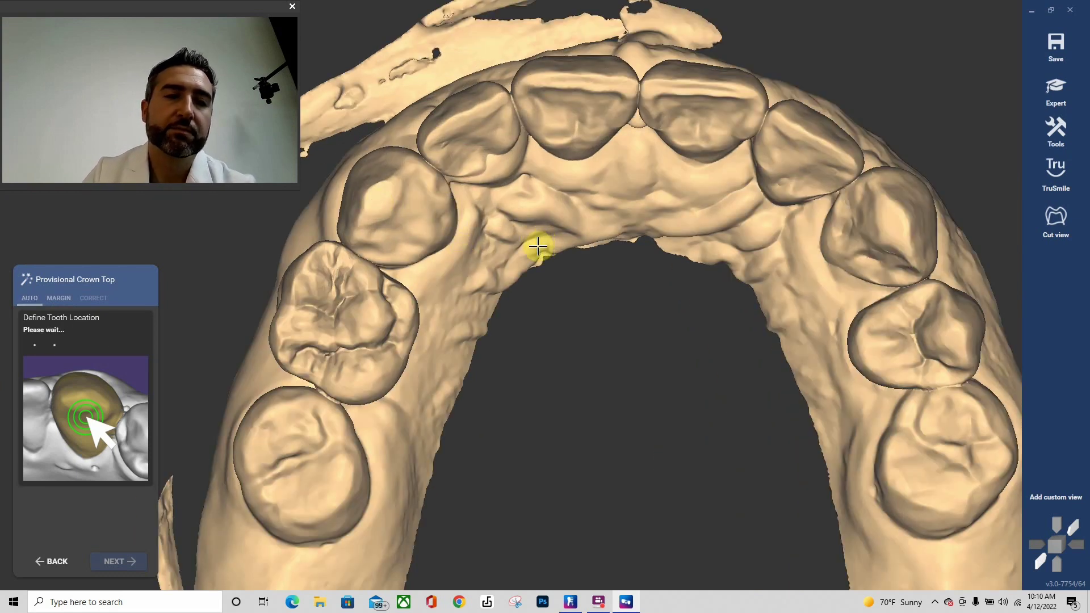
click(407, 227)
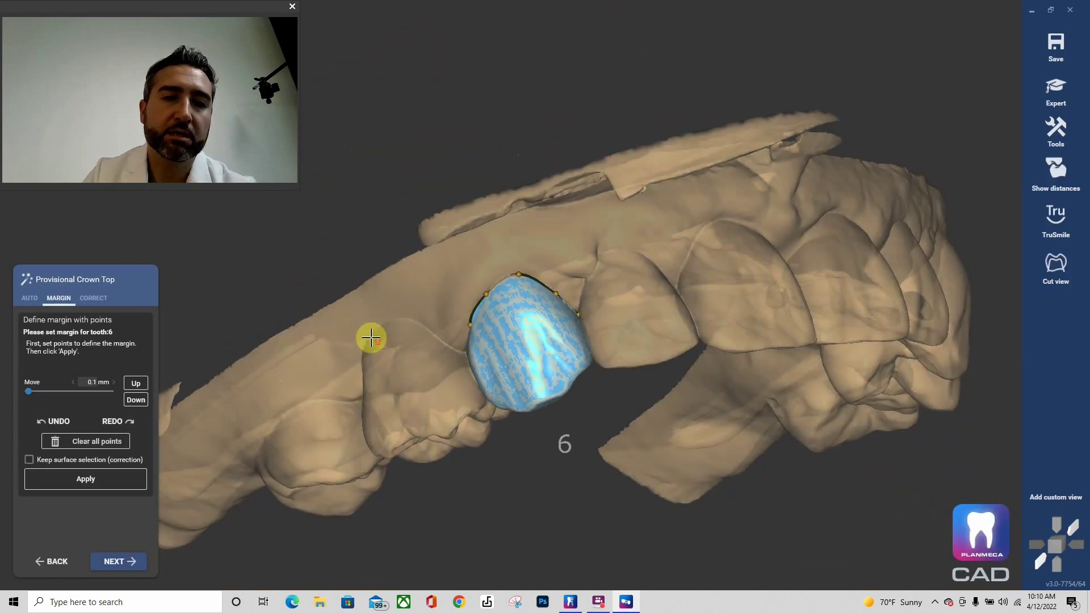
Move tooth 6's margin up by 0.1 mm and pull its central facial point slightly toward the gum
scroll(371, 338, up, 3)
click(142, 384)
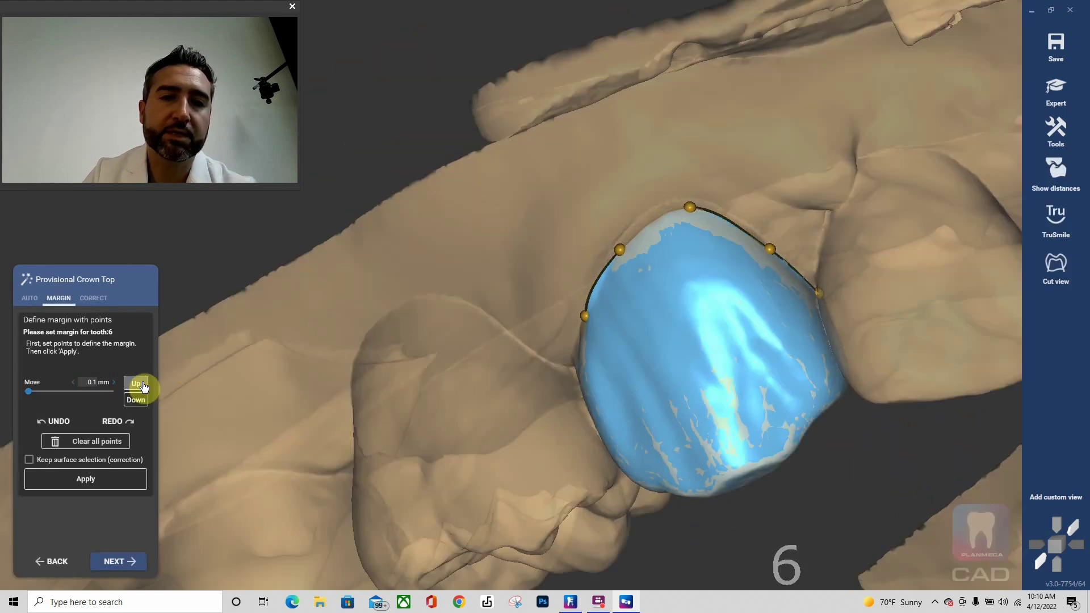
scroll(696, 207, up, 3)
middle_drag(723, 129, 686, 312)
right_drag(687, 312, 620, 80)
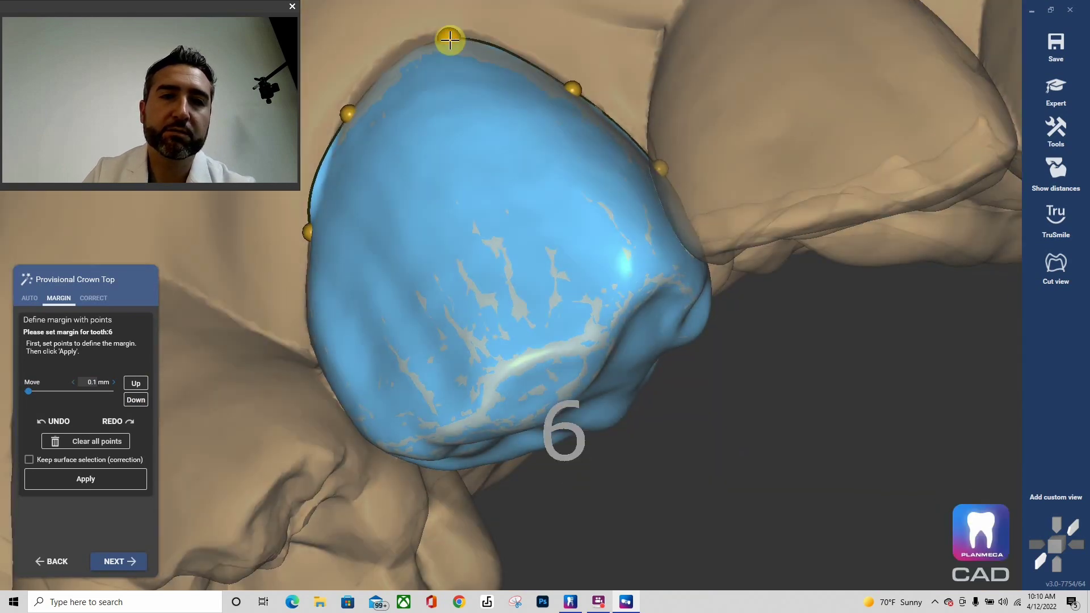
mouse_move(450, 35)
mouse_down()
mouse_move(451, 25)
mouse_move(460, 110)
mouse_move(454, 65)
mouse_move(531, 146)
mouse_move(460, 112)
mouse_move(453, 27)
mouse_up()
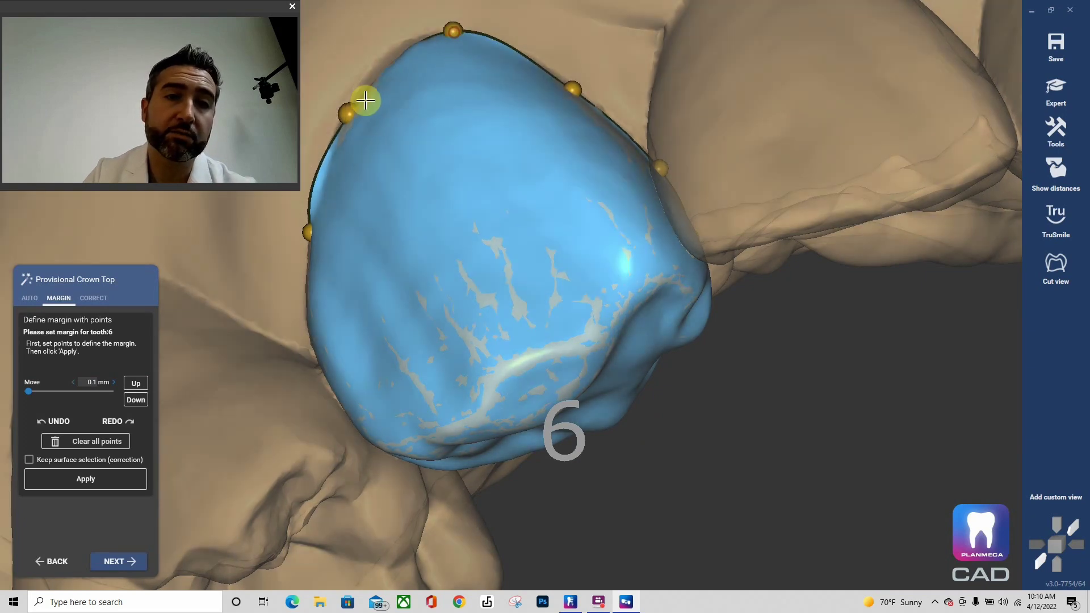
Examine tooth 6's margin along the contact with the neighbouring premolar
scroll(664, 340, down, 3)
right_drag(664, 340, 674, 351)
scroll(591, 391, up, 3)
right_drag(592, 391, 681, 428)
scroll(748, 376, down, 3)
scroll(677, 433, up, 3)
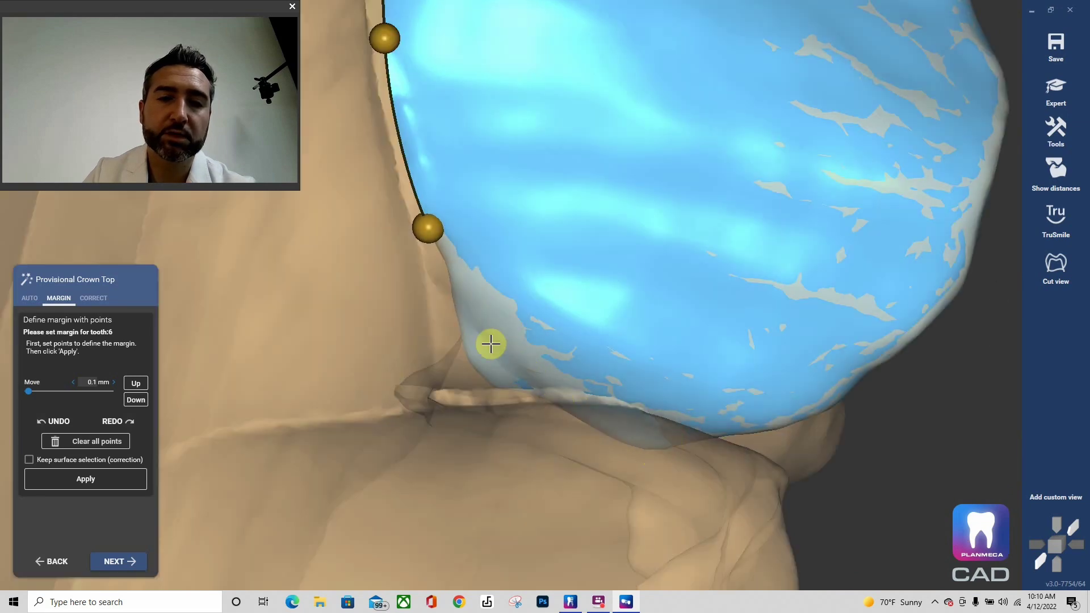
scroll(448, 272, down, 3)
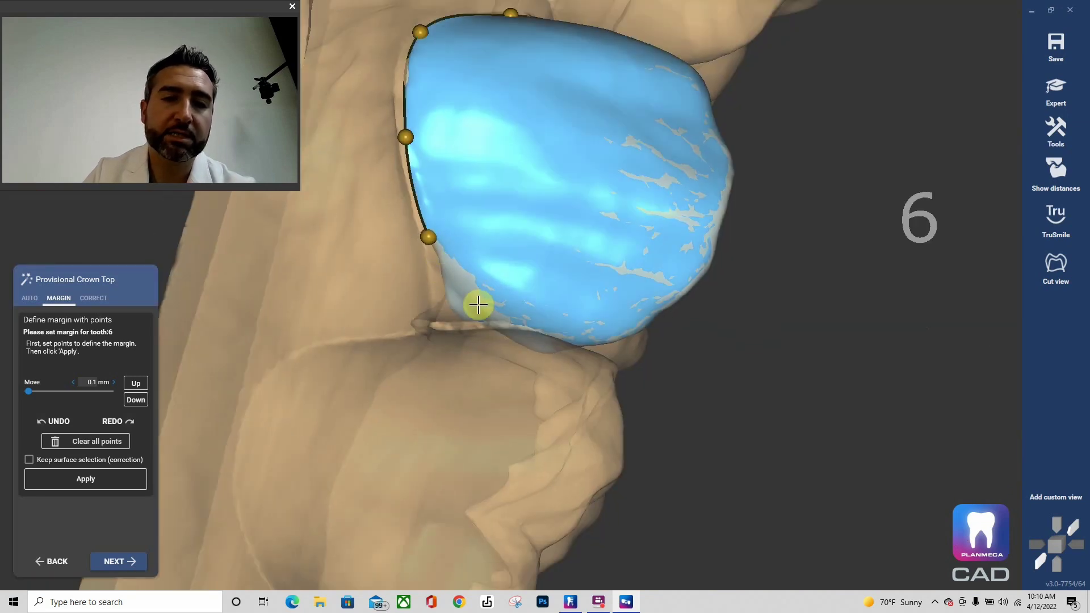
right_drag(460, 283, 464, 298)
scroll(519, 347, up, 2)
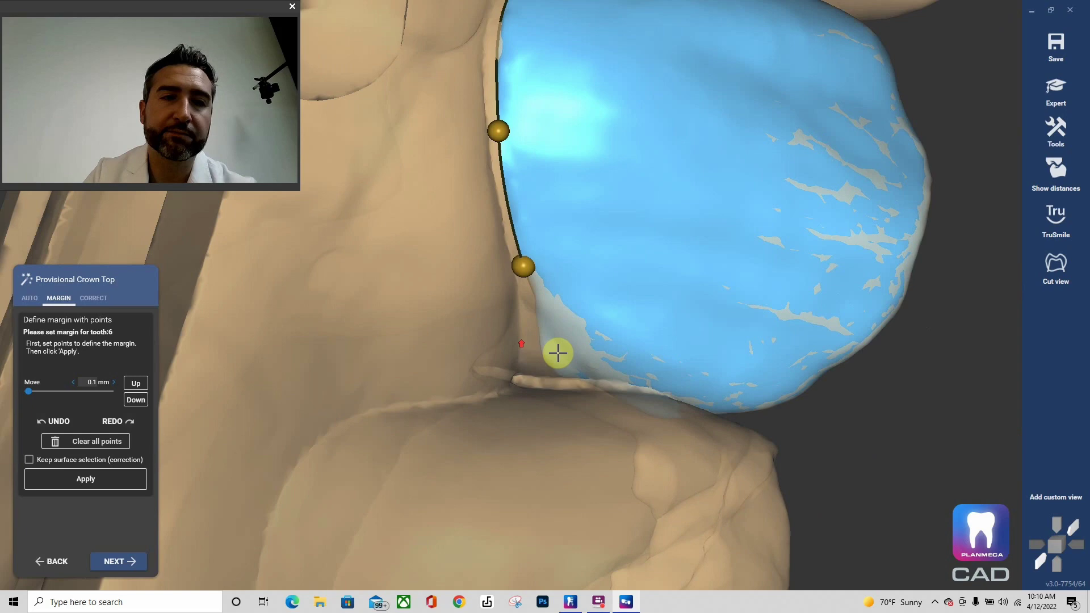
scroll(433, 106, down, 5)
right_drag(693, 300, 733, 357)
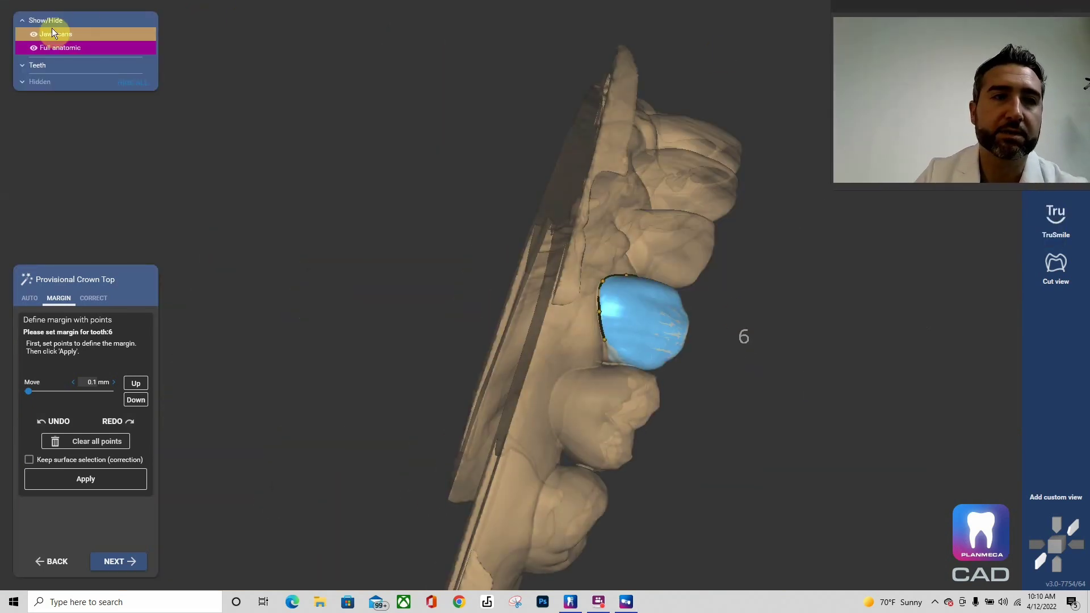
Hide the jaw scans and inspect the full margin line of the tooth 6 crown from its open side
click(36, 33)
scroll(641, 331, up, 3)
right_drag(633, 443, 731, 406)
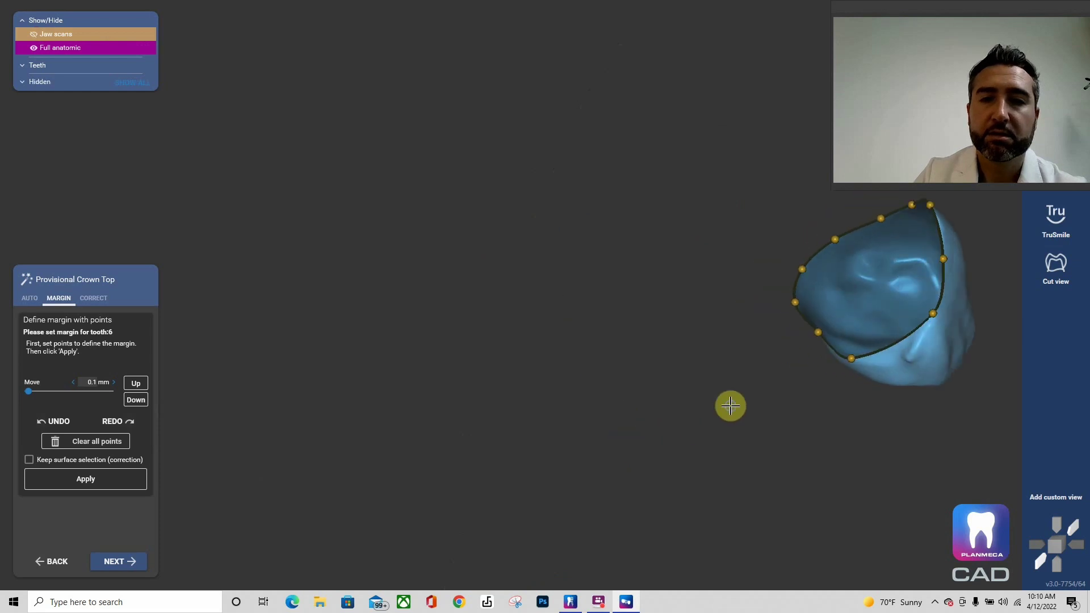
middle_drag(731, 406, 416, 321)
right_drag(416, 321, 523, 340)
scroll(523, 341, up, 3)
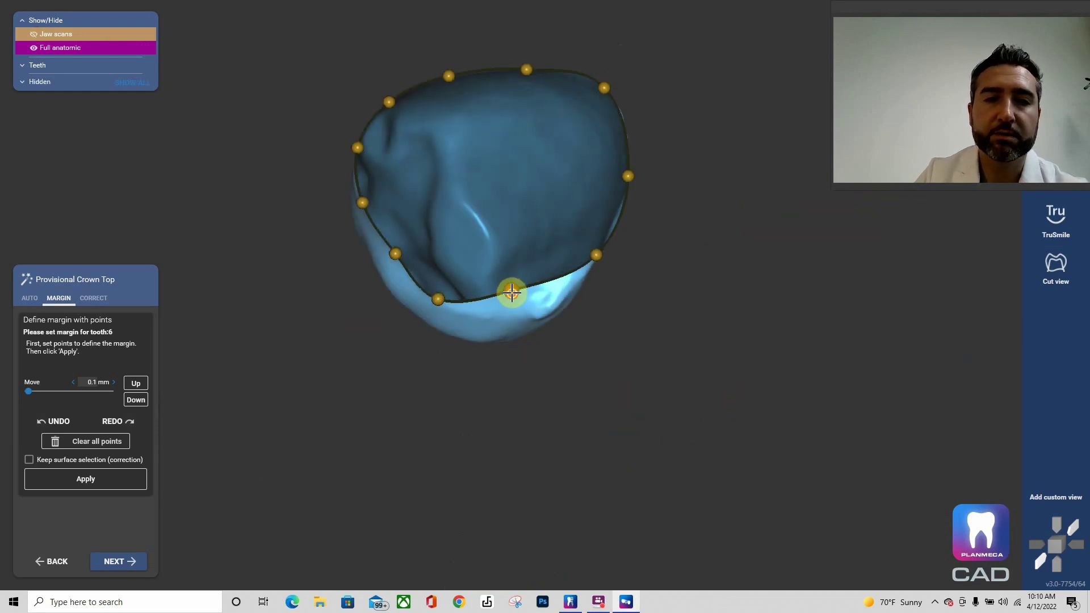
right_drag(512, 293, 565, 367)
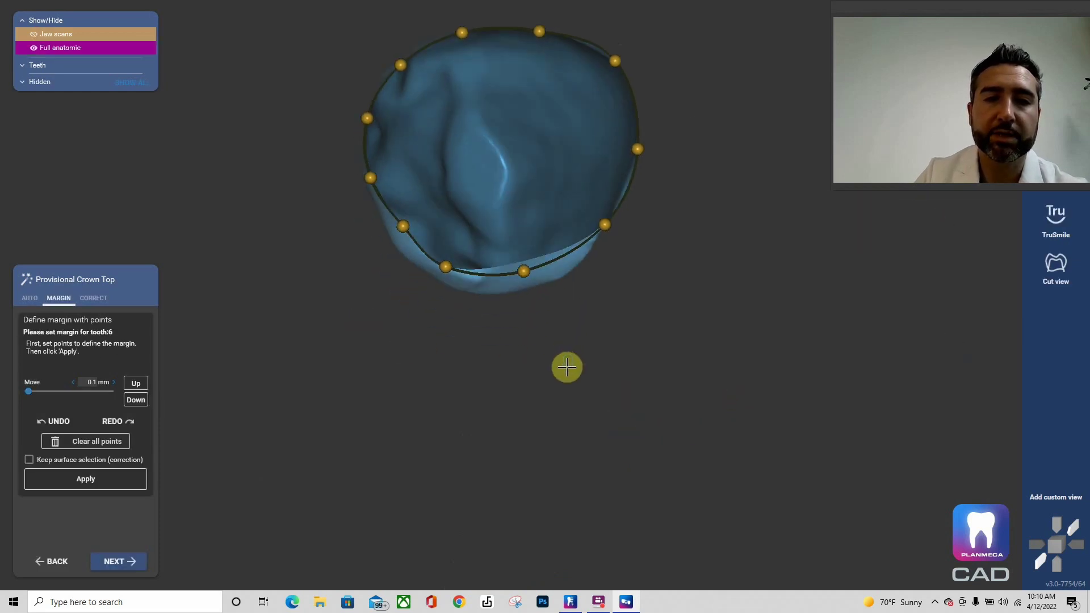
scroll(590, 284, down, 3)
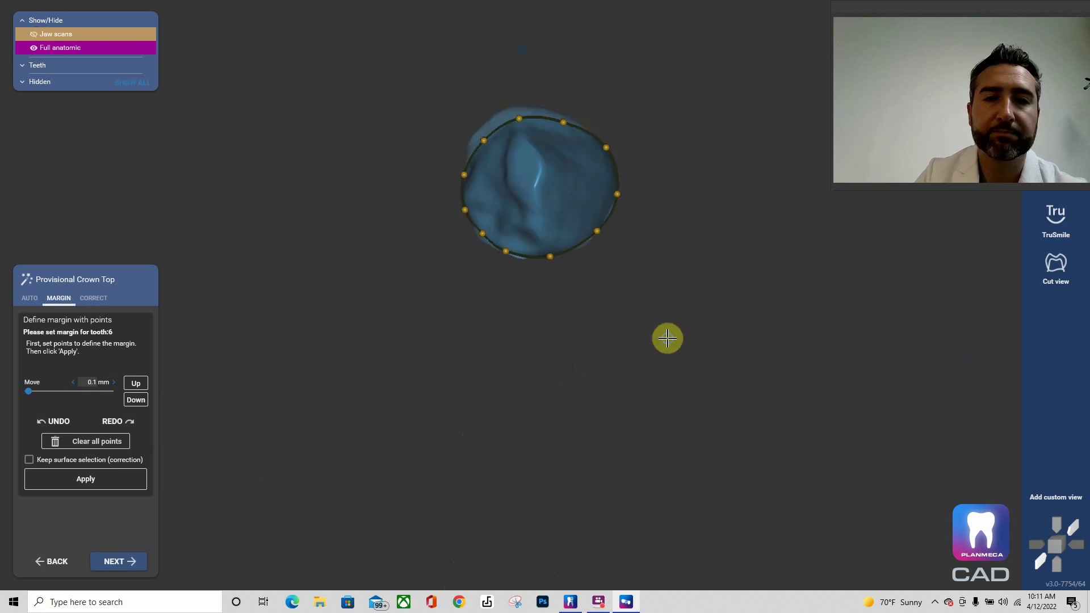
Move one point of tooth 6's margin toward the gum and back toward the incisal edge, and show the jaw scans again
right_drag(667, 338, 642, 377)
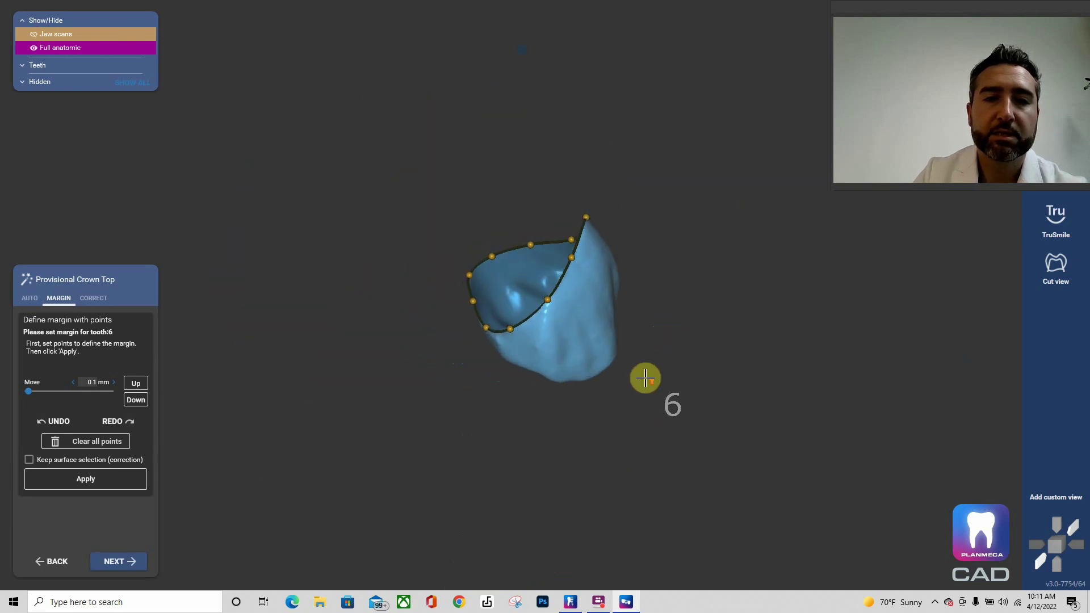
scroll(642, 377, up, 3)
drag(367, 278, 384, 221)
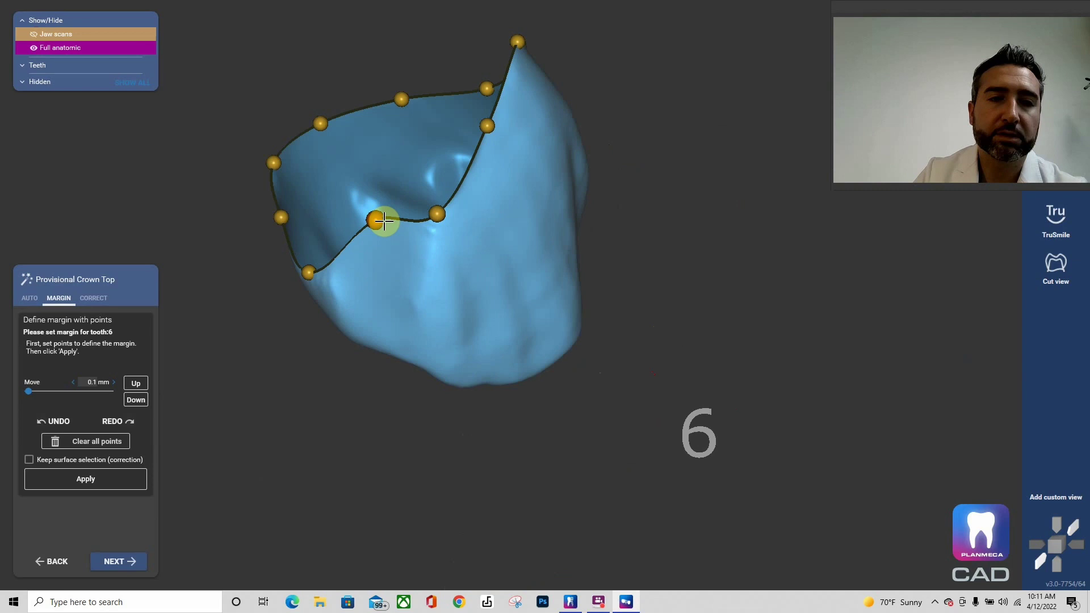
right_drag(562, 224, 499, 393)
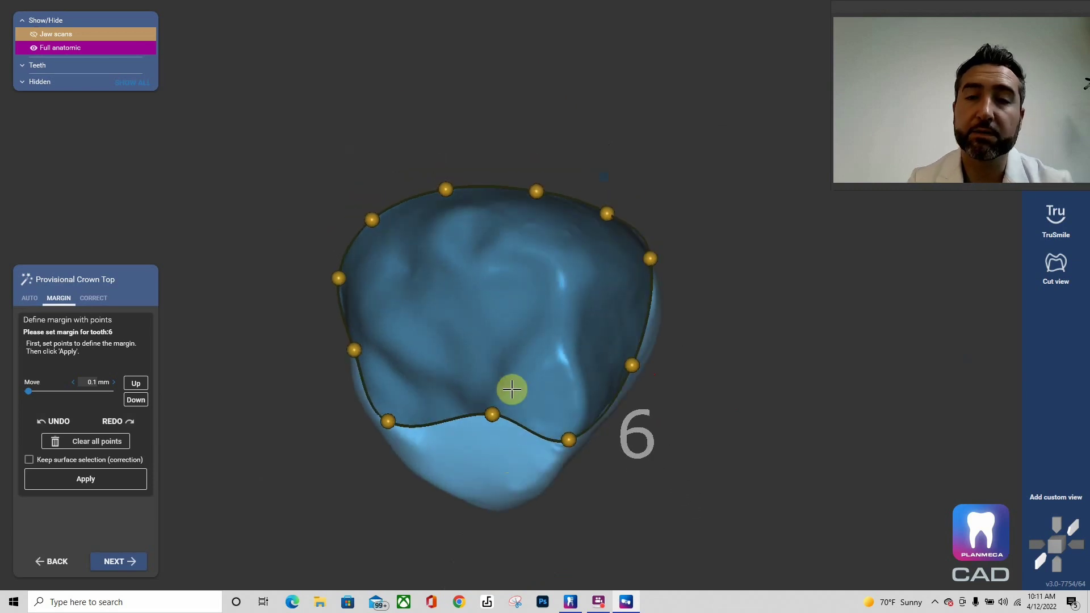
drag(492, 418, 462, 481)
scroll(693, 481, down, 3)
right_drag(693, 480, 270, 549)
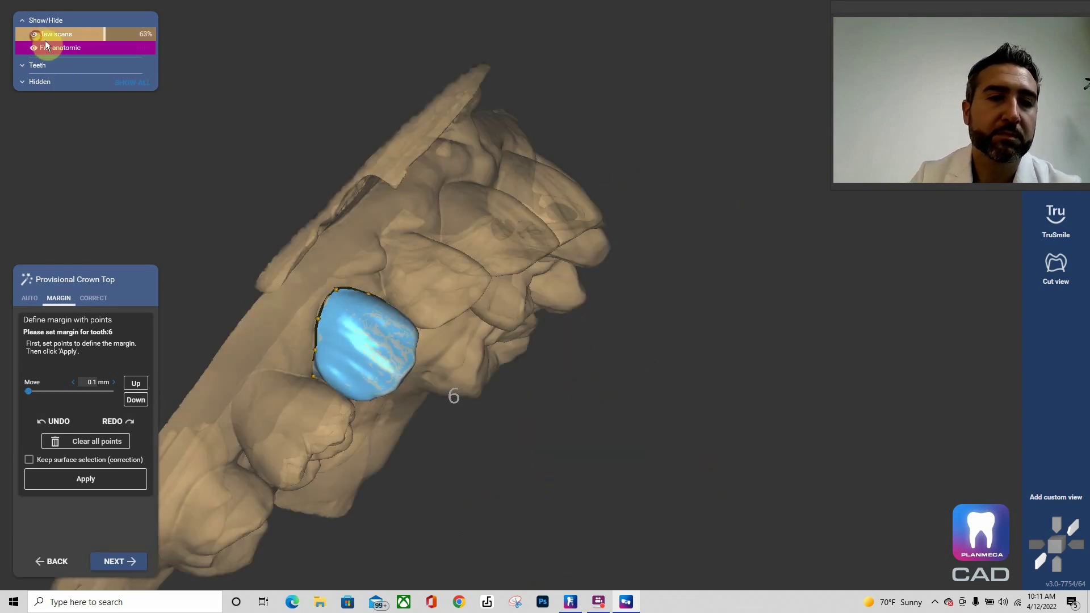
right_drag(688, 244, 385, 401)
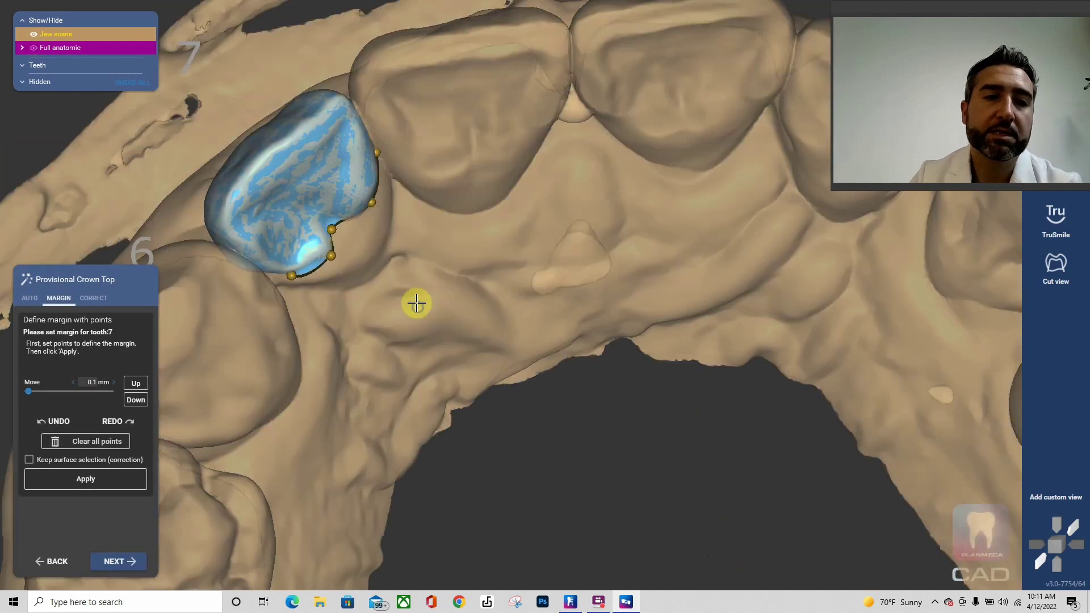
Pull tooth 7's palatal margin points outward to the gum line so the crown covers the whole palatal surface
right_drag(417, 304, 416, 347)
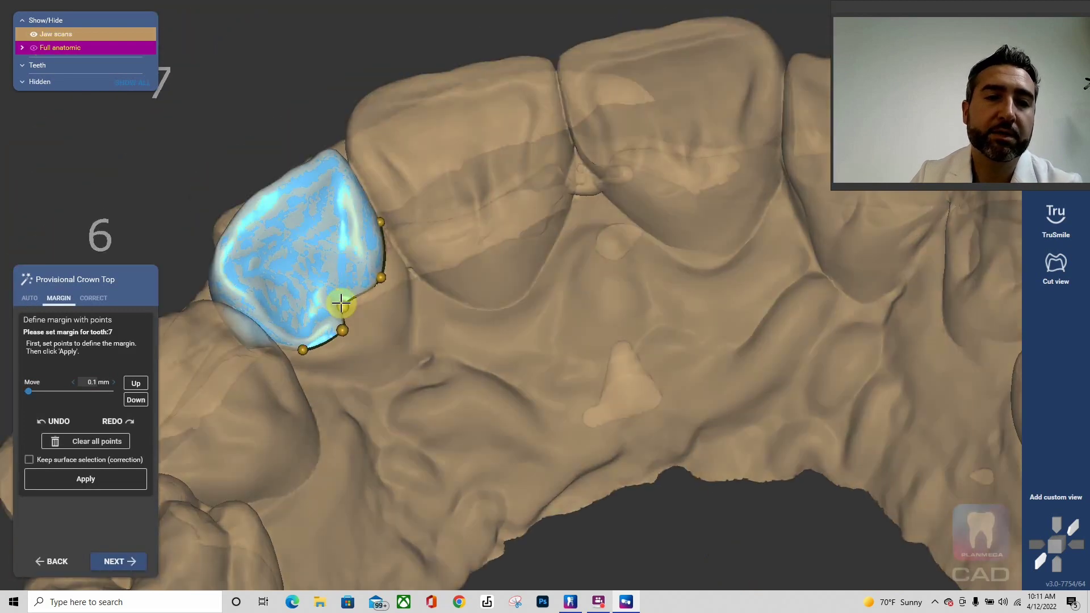
drag(342, 307, 346, 367)
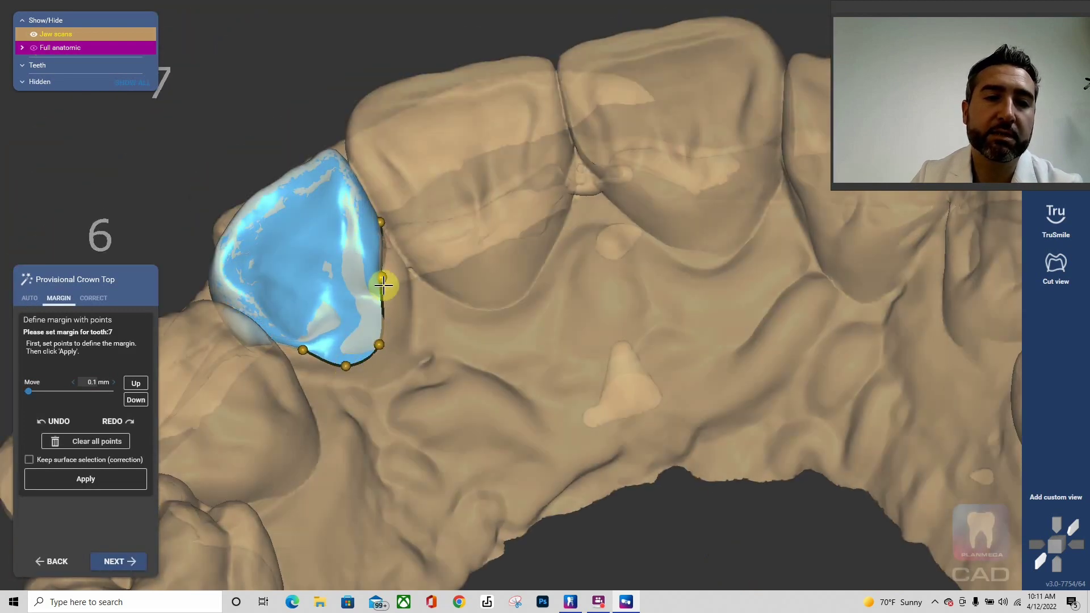
drag(383, 281, 406, 305)
right_drag(384, 348, 358, 360)
scroll(358, 360, up, 3)
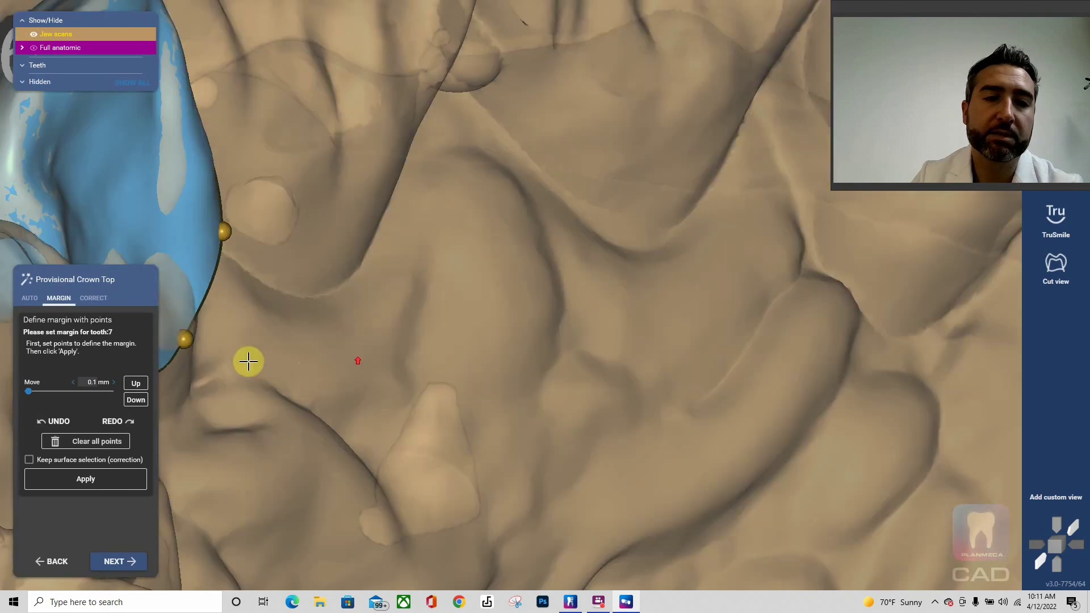
middle_drag(237, 360, 418, 383)
drag(360, 371, 327, 419)
right_drag(327, 419, 363, 401)
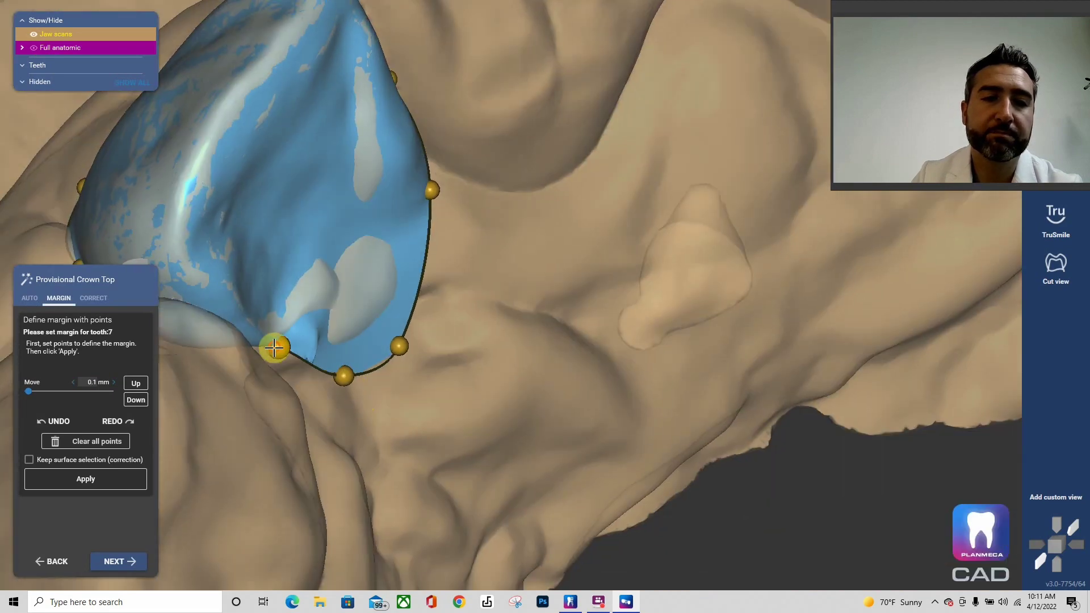
drag(274, 348, 276, 362)
Move tooth 7's whole margin up by 0.1 mm
right_drag(341, 335, 360, 323)
scroll(380, 309, down, 3)
mouse_move(403, 285)
right_down()
mouse_move(413, 289)
mouse_move(400, 284)
right_up()
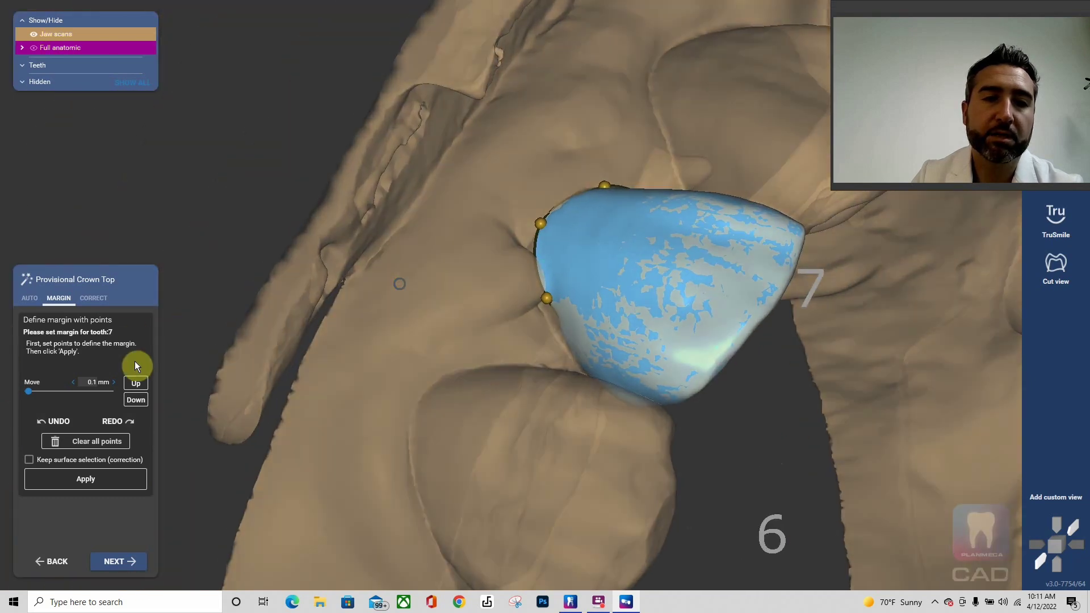
click(138, 387)
Hide the jaw scans, adjust tooth 7's margin point on the contact side facing tooth 6, and show the scans again
scroll(593, 282, down, 3)
right_drag(592, 281, 706, 306)
scroll(604, 397, up, 5)
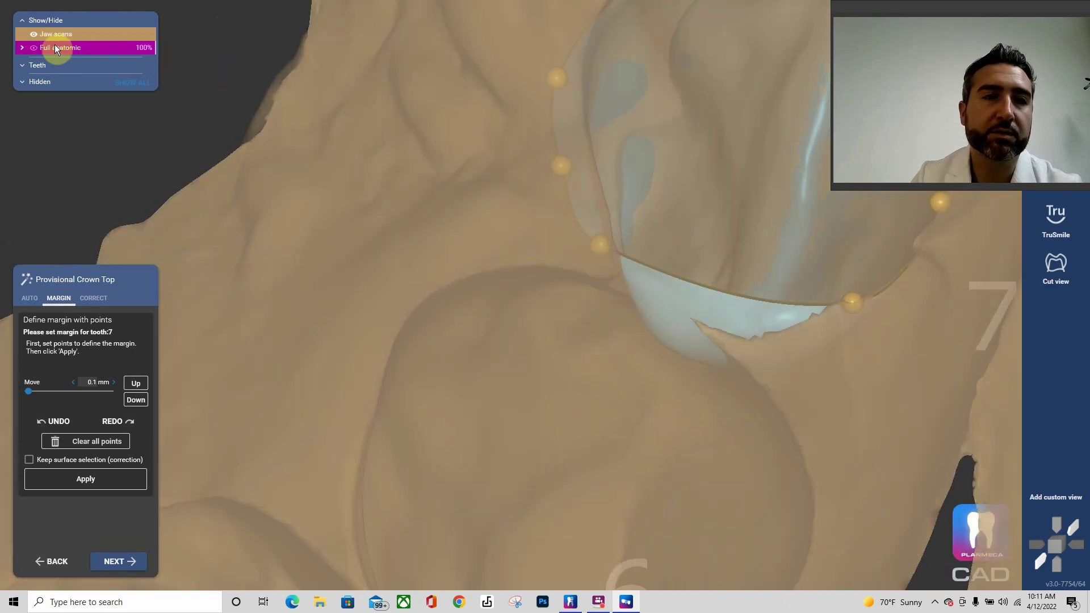
click(34, 35)
right_drag(645, 261, 664, 257)
click(670, 254)
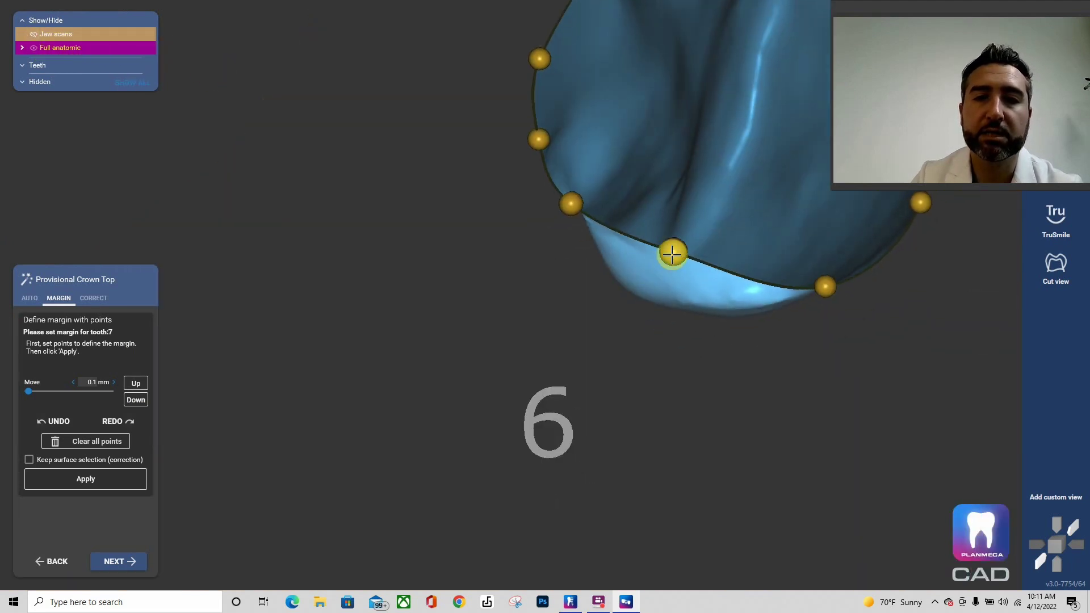
drag(672, 254, 661, 274)
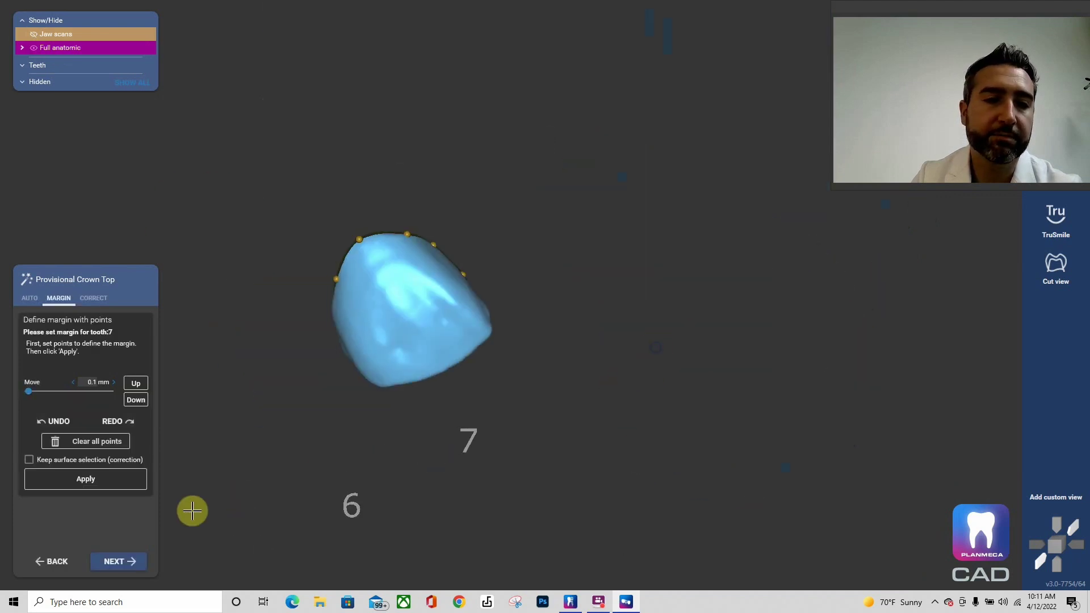
click(49, 35)
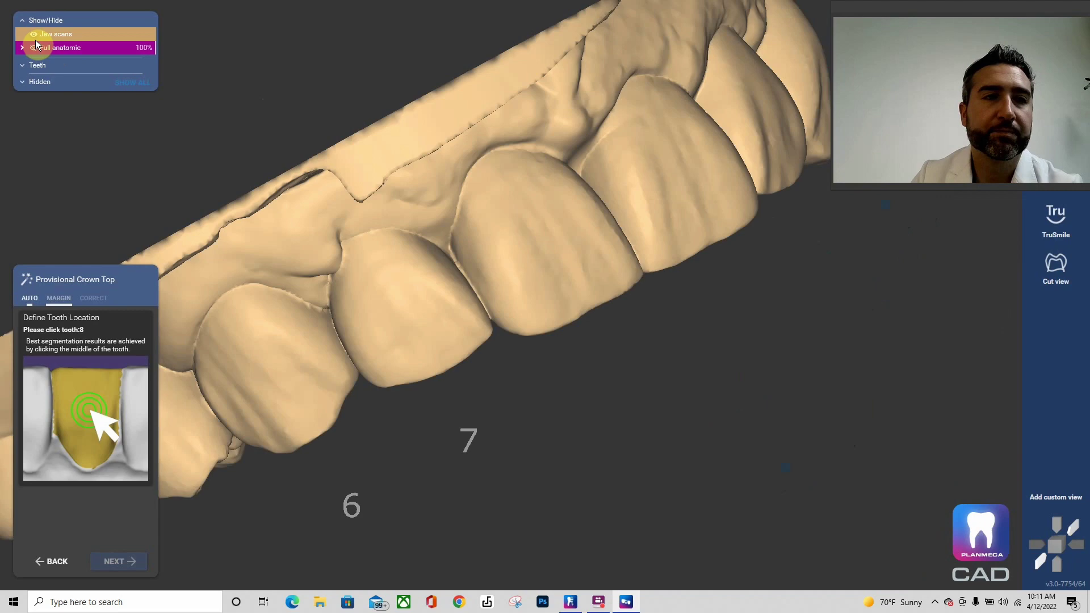
Segment tooth 8 and move its margin up by 0.1 mm
click(49, 34)
click(49, 34)
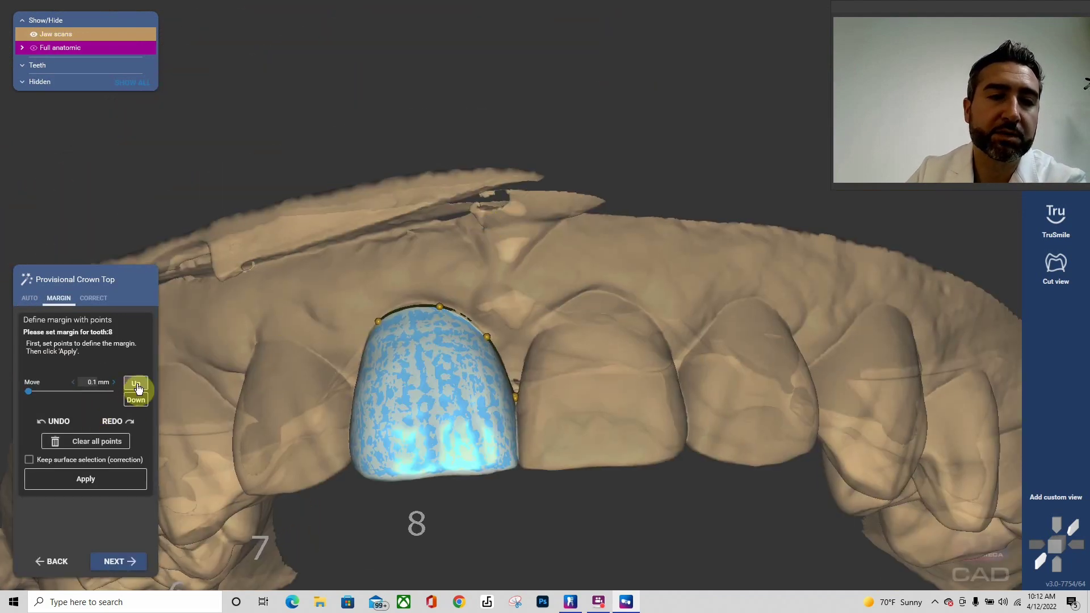
click(136, 384)
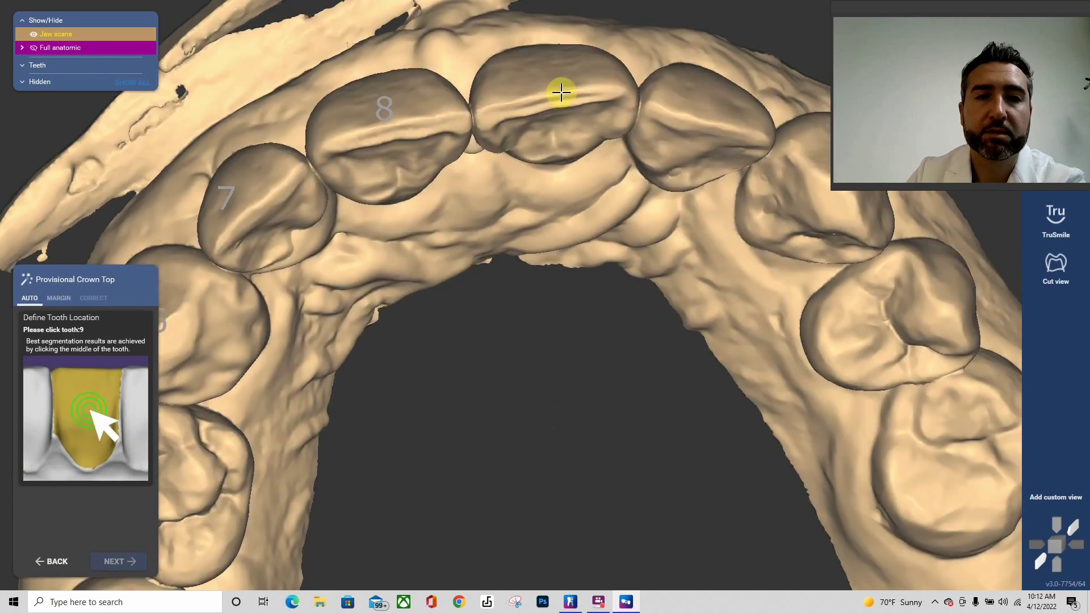
Mark the middle of tooth 9 for segmentation and accept its margin moved up by 0.1 mm
click(561, 96)
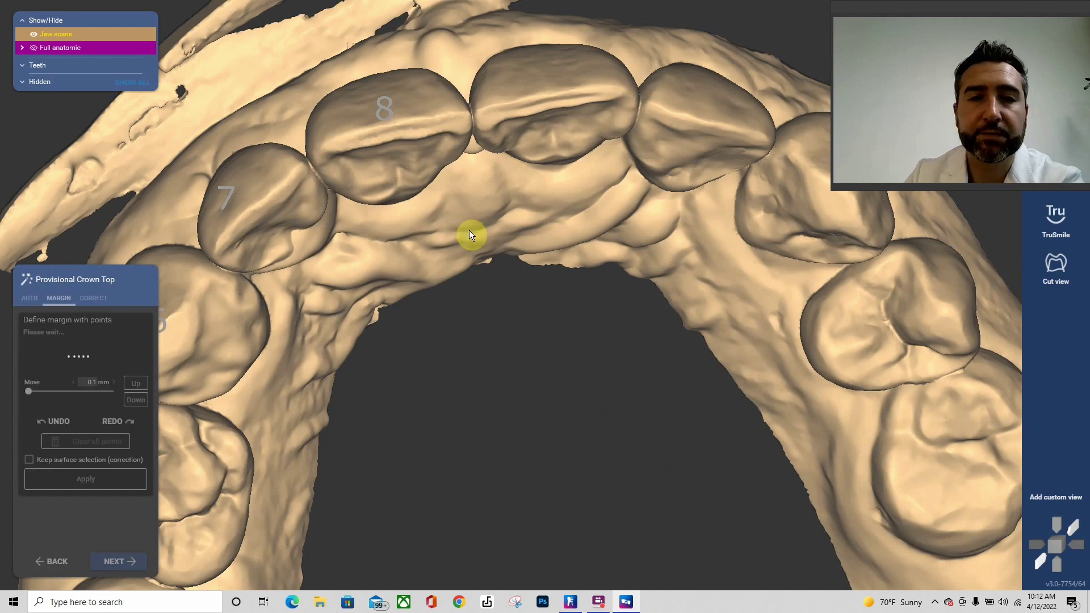
scroll(499, 309, up, 4)
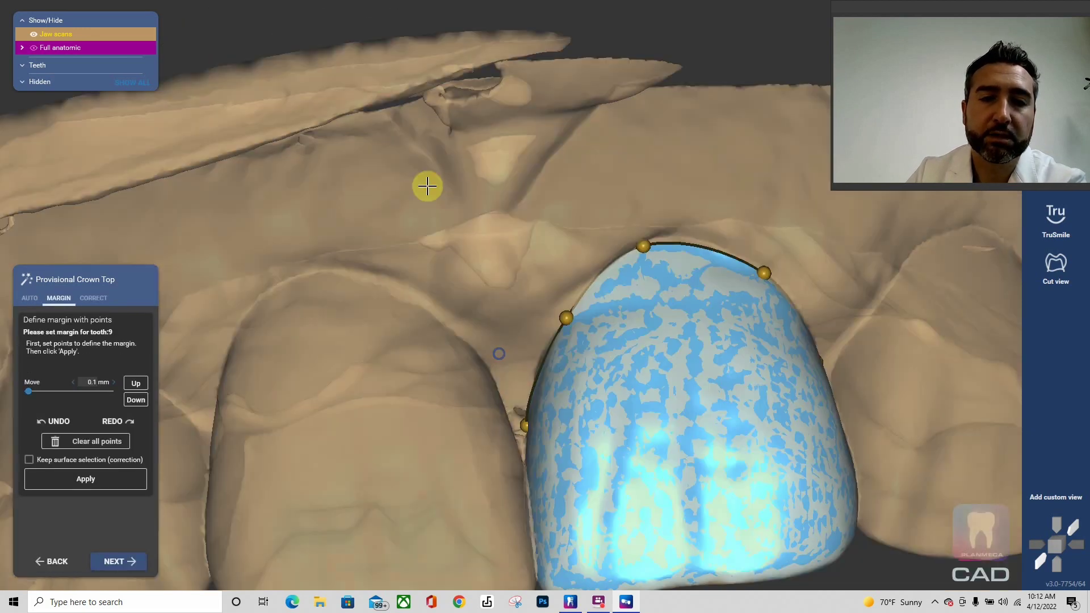
right_drag(428, 185, 386, 80)
scroll(389, 85, down, 5)
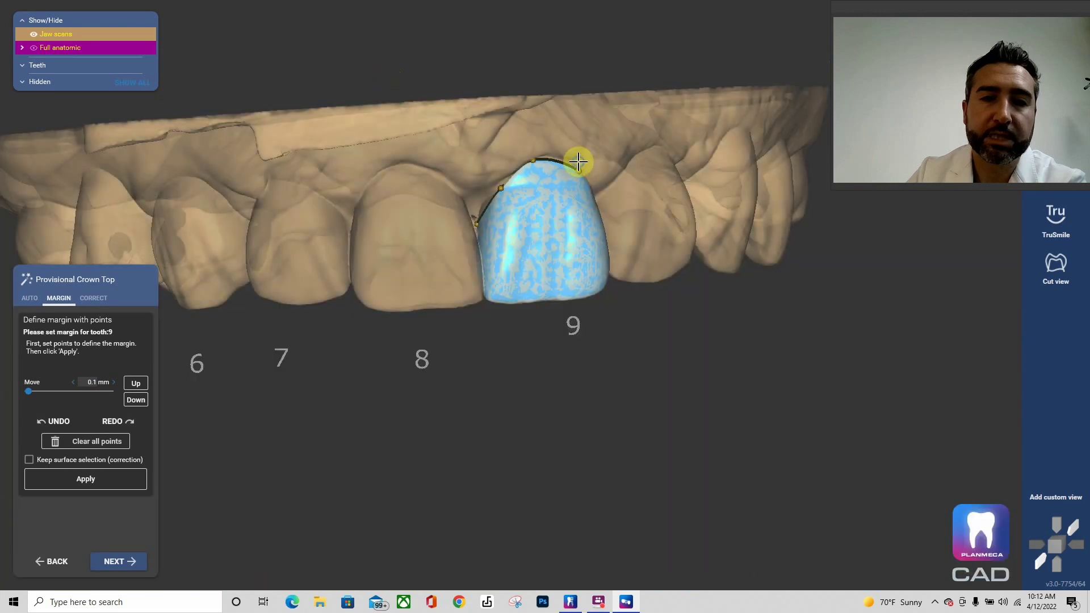
right_drag(576, 161, 546, 192)
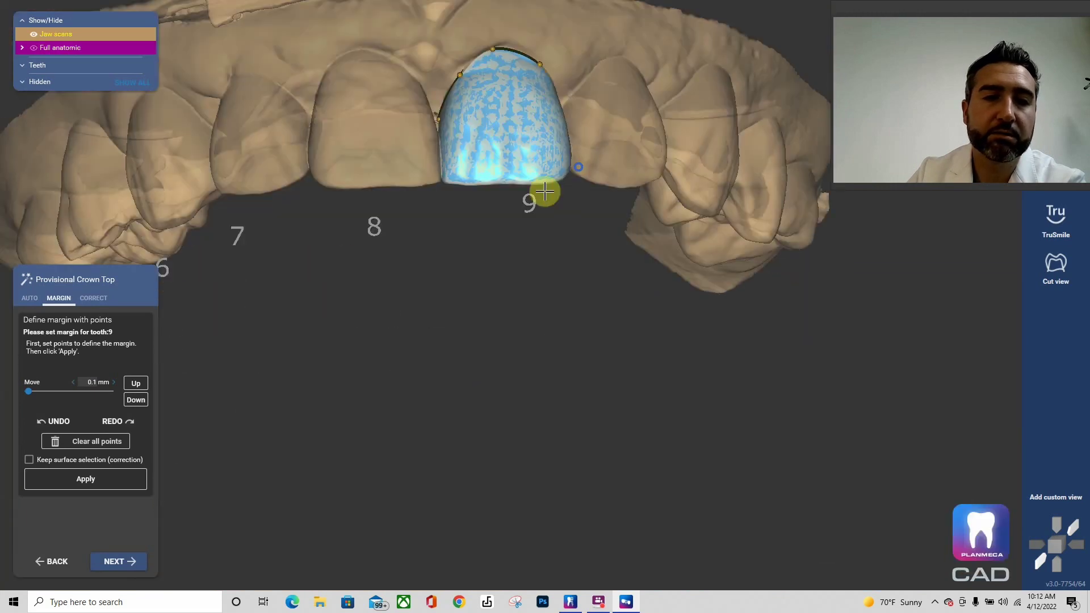
mouse_move(356, 397)
right_down()
mouse_move(352, 411)
mouse_move(345, 404)
right_up()
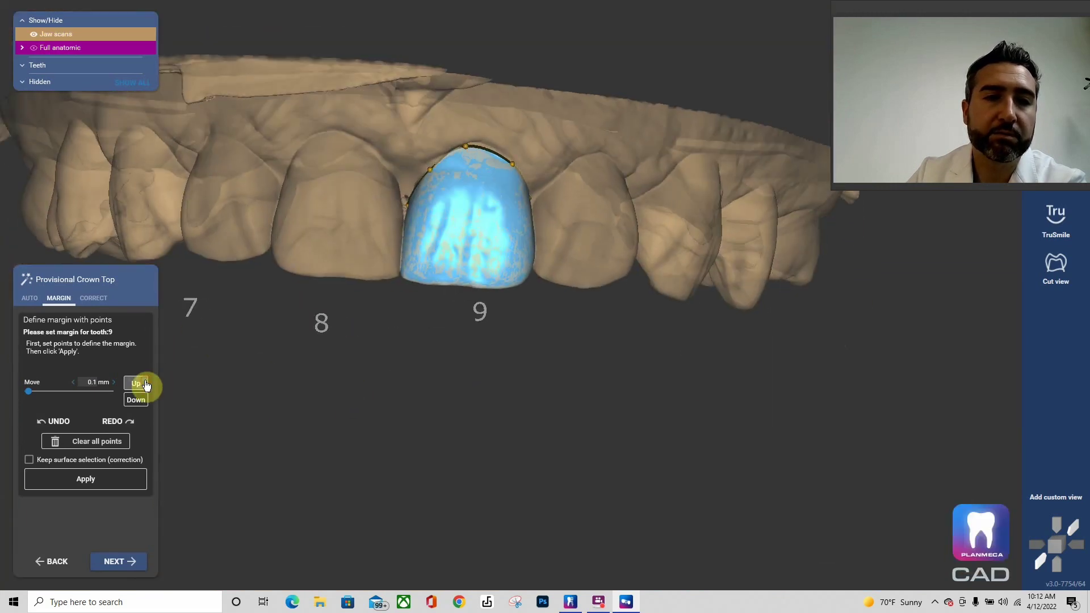
right_drag(335, 240, 321, 281)
click(134, 559)
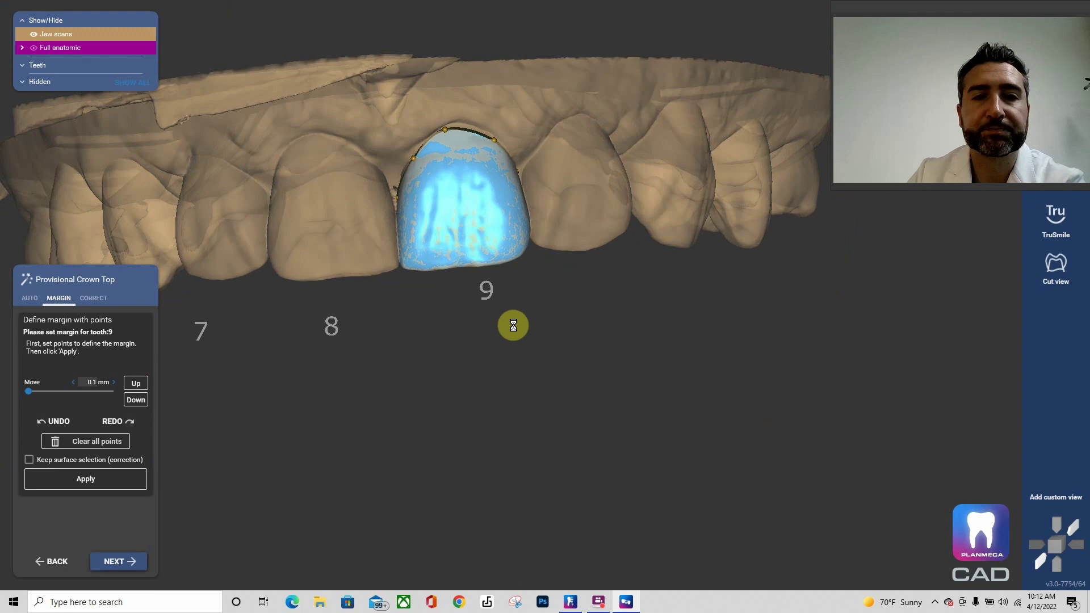
Mark the middle of tooth 10 for segmentation and move its margin up by 0.1 mm
mouse_move(562, 325)
right_down()
mouse_move(557, 297)
mouse_move(531, 373)
right_up()
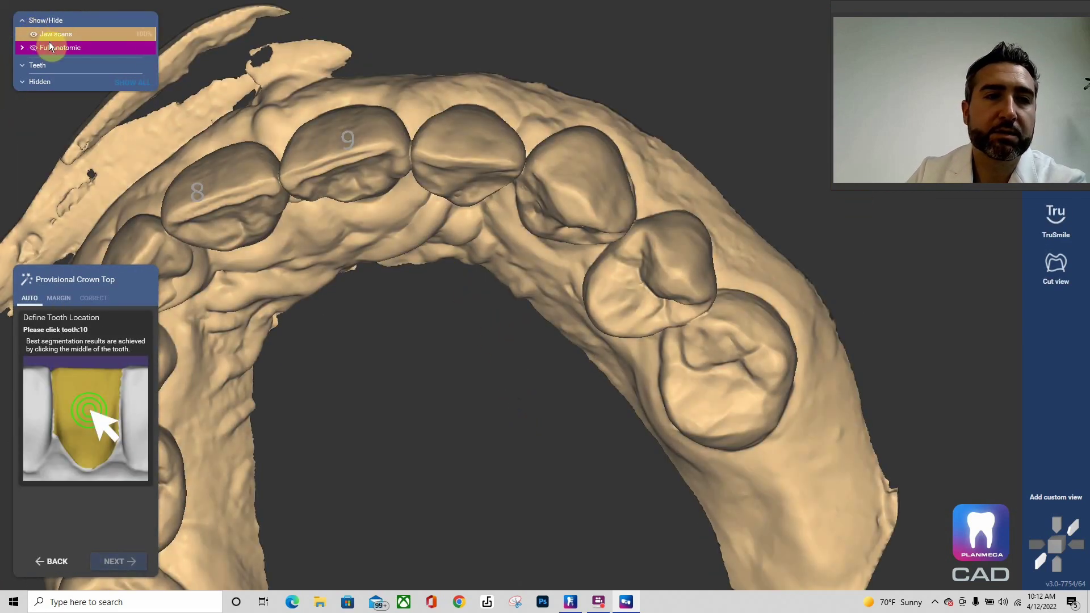
click(415, 158)
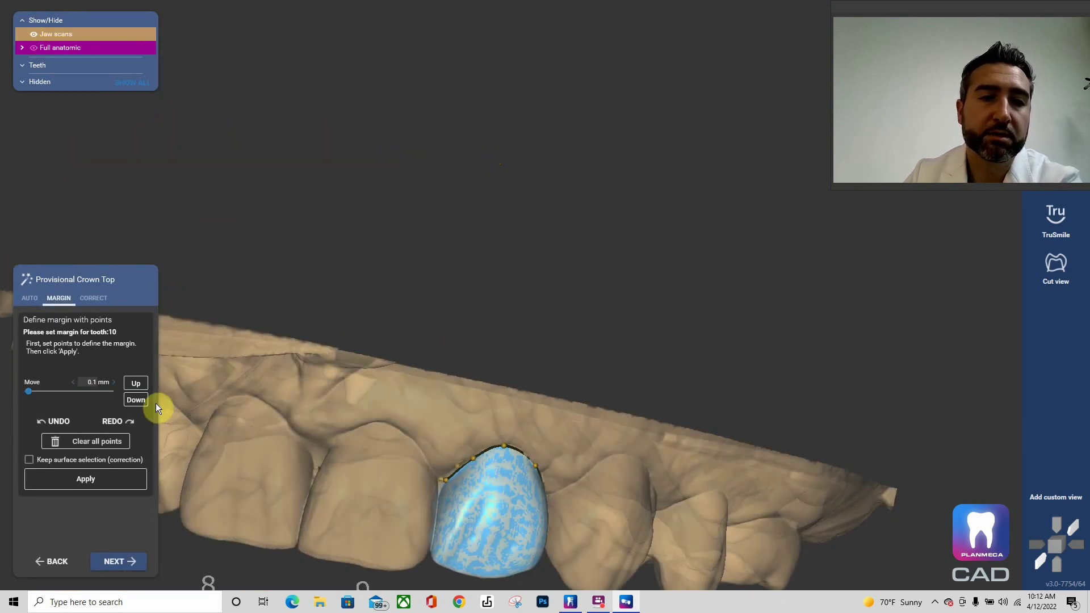
click(136, 384)
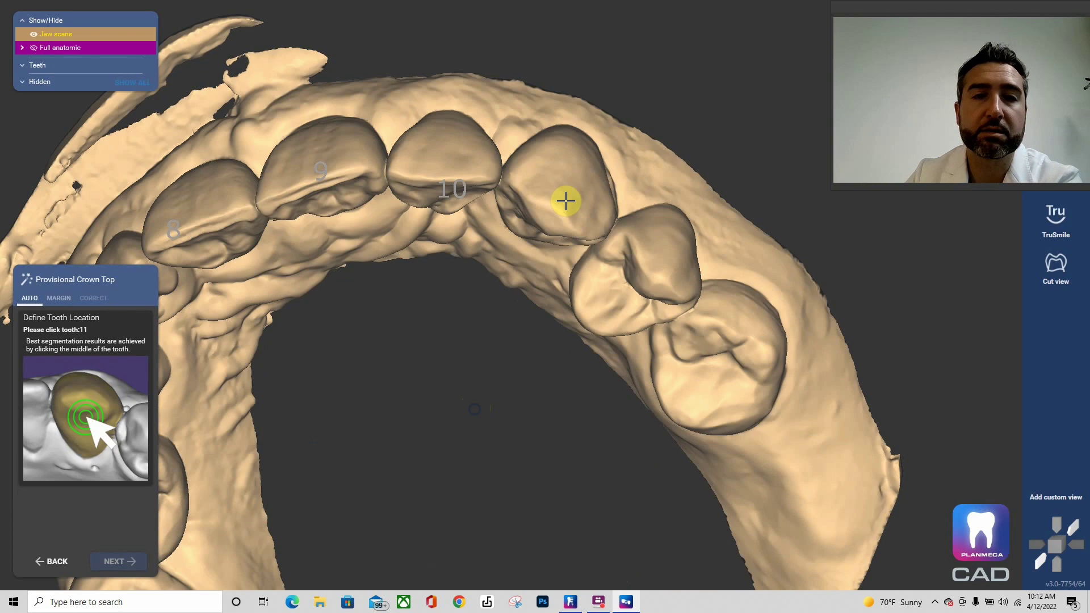
Segment tooth 11, adjust one of its margin points and accept the margin moved up by 0.1 mm
click(556, 214)
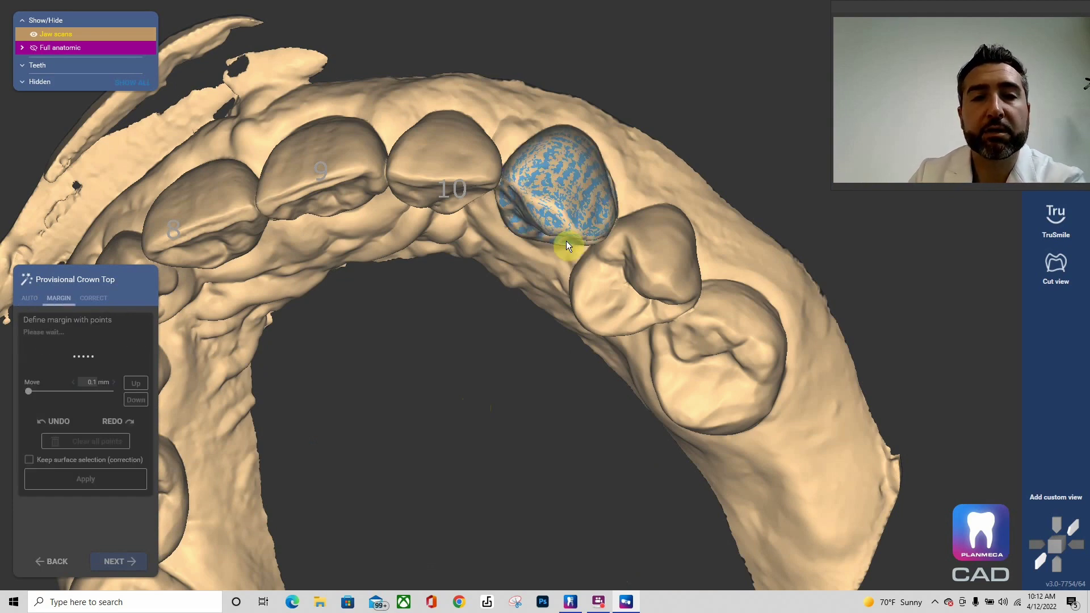
scroll(589, 195, up, 5)
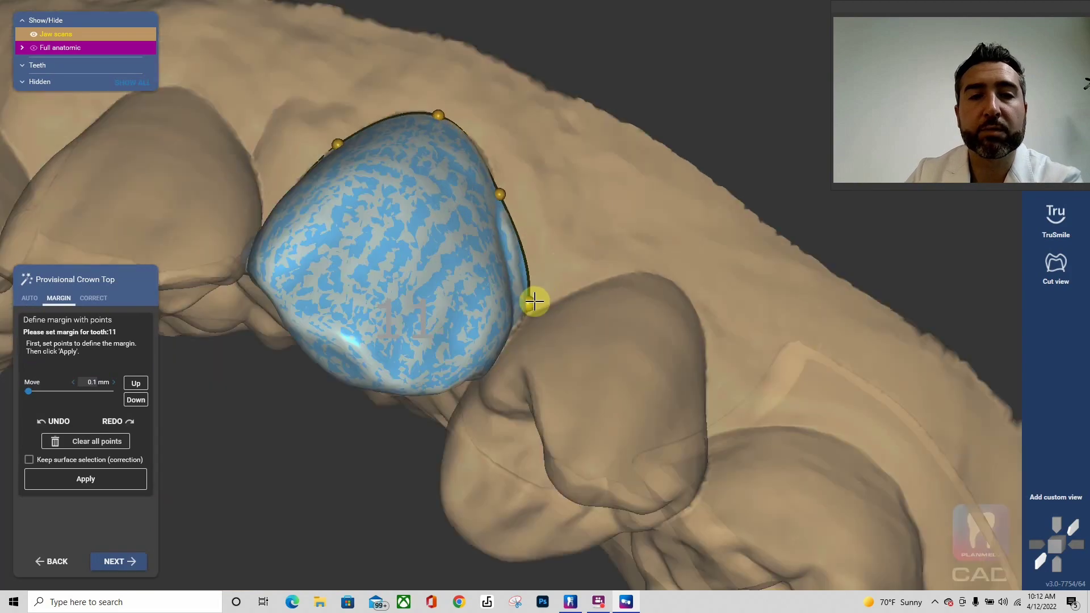
right_drag(538, 268, 271, 408)
drag(232, 412, 258, 426)
click(126, 563)
click(124, 386)
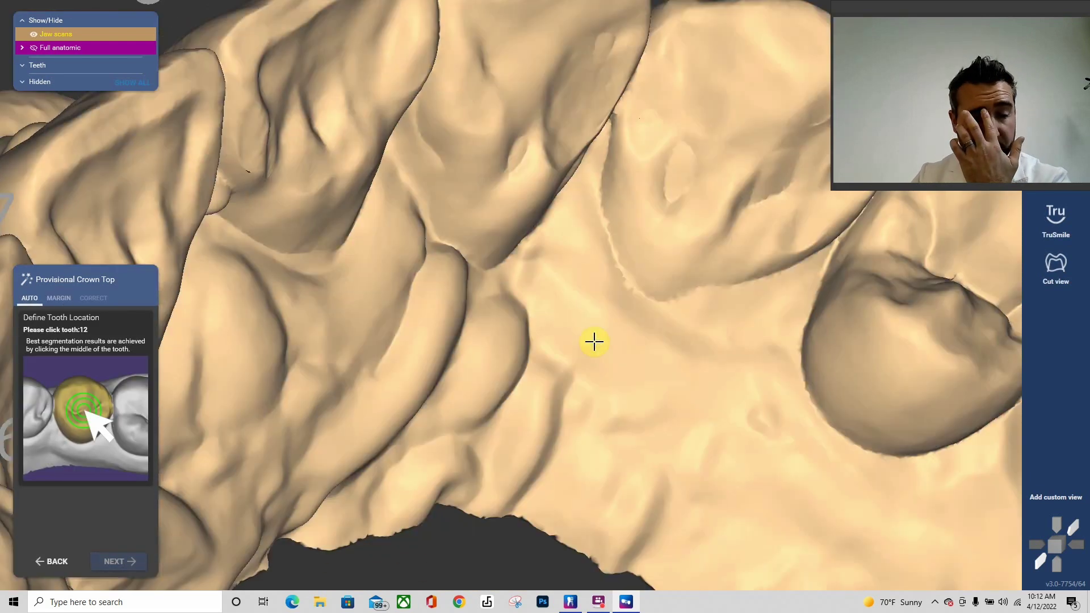
Segment tooth 12 and move its margin up by 0.1 mm
right_drag(593, 340, 730, 334)
middle_drag(731, 333, 455, 334)
right_drag(455, 333, 657, 341)
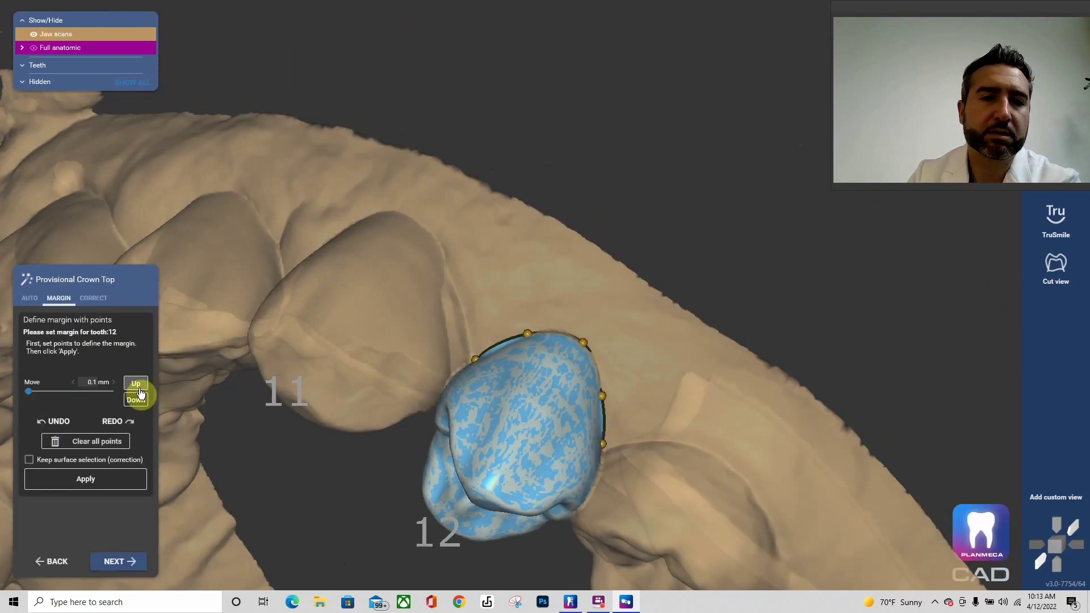
click(136, 383)
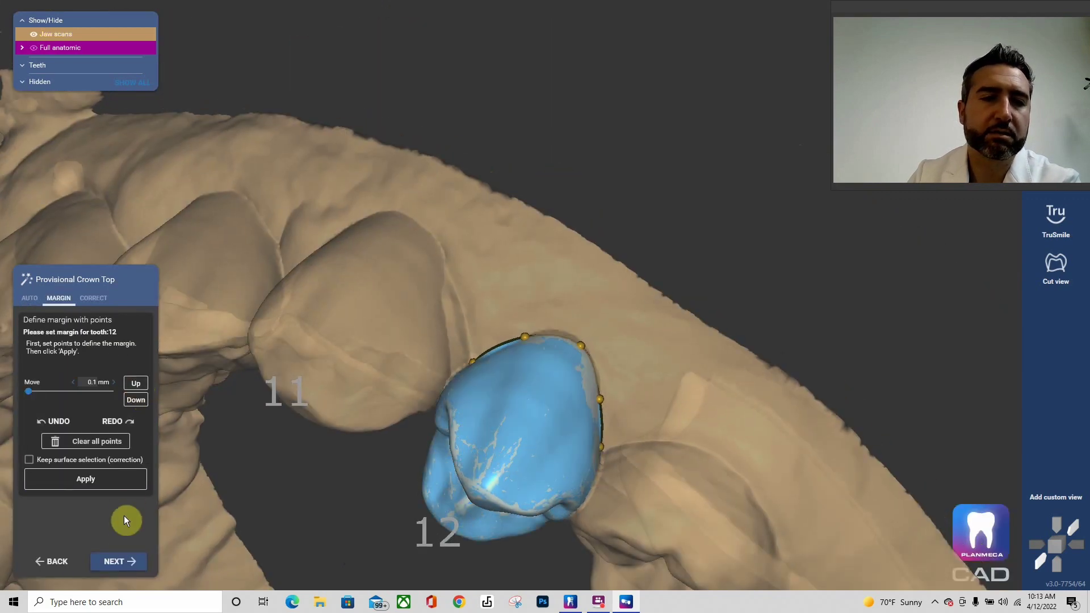
Pull tooth 12's distal facial margin point slightly outward and accept the margin to generate all the crowns for free-forming
scroll(601, 364, up, 3)
drag(603, 461, 615, 457)
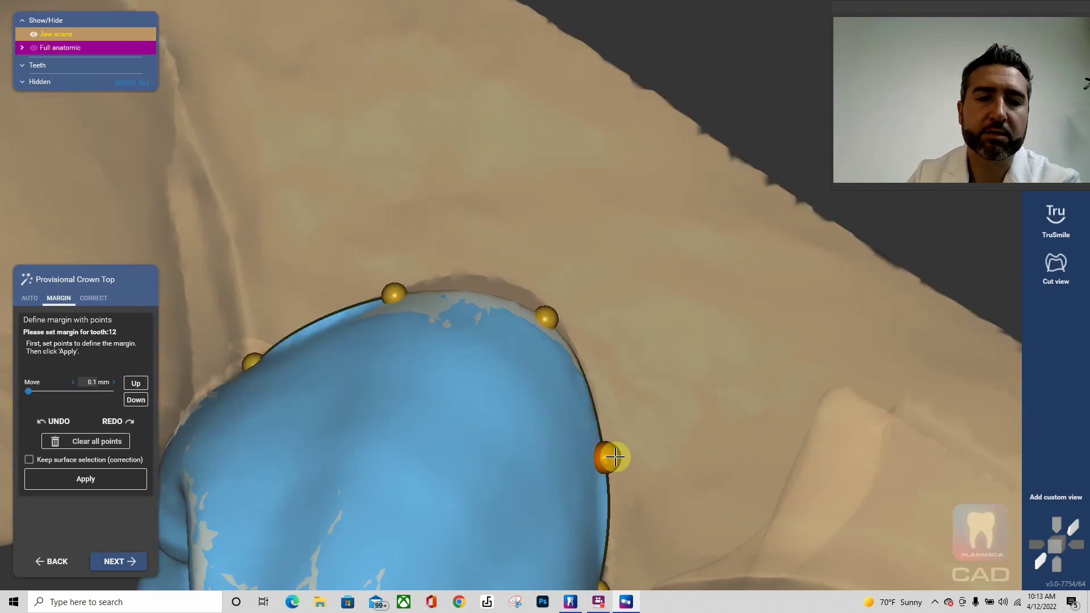
scroll(551, 319, down, 3)
right_drag(551, 319, 532, 257)
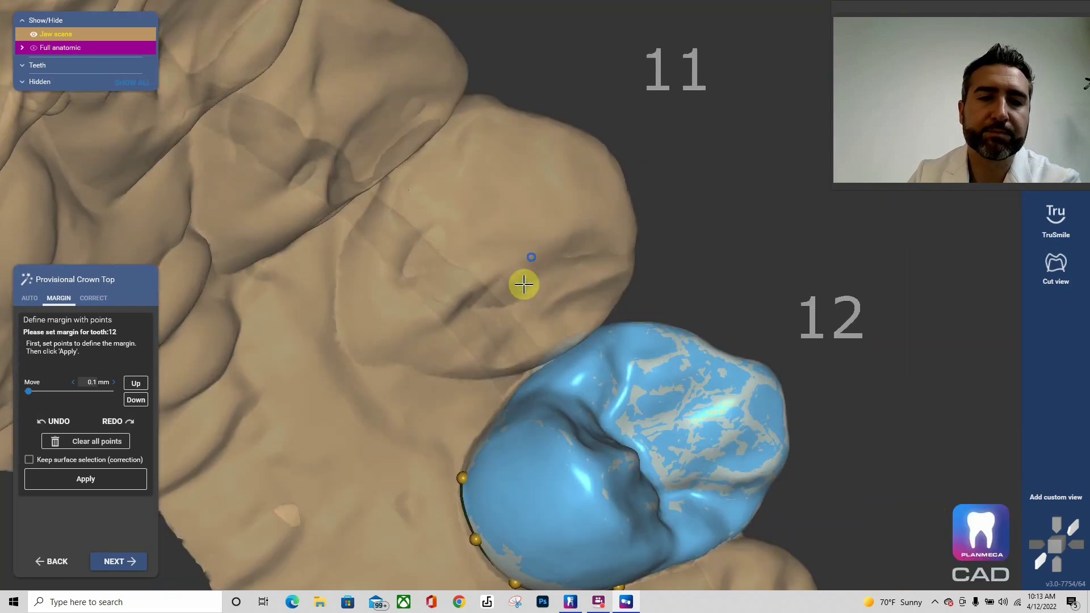
middle_drag(440, 531, 400, 322)
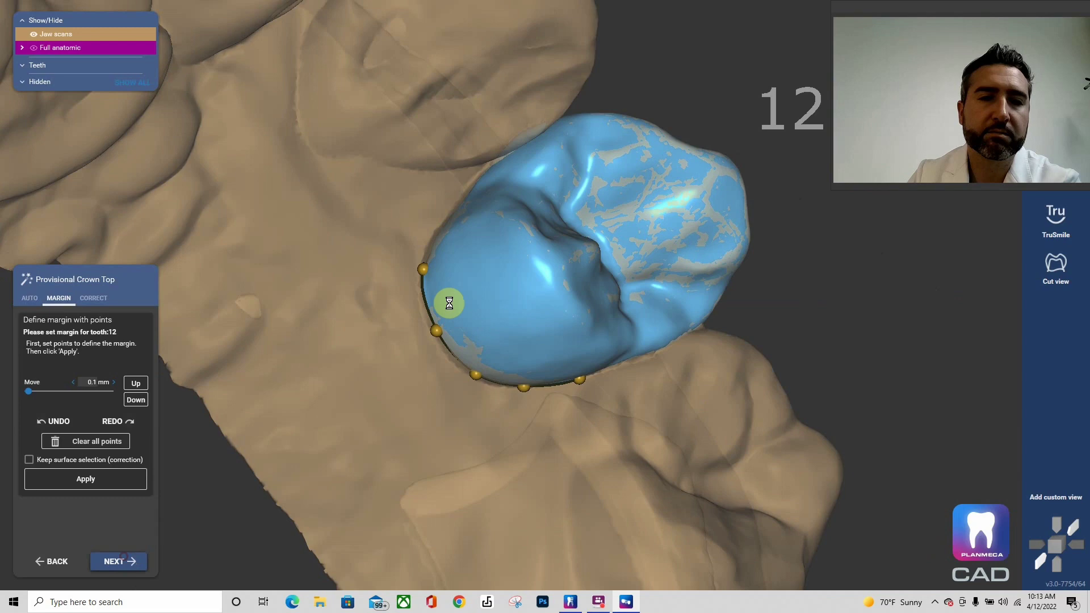
scroll(486, 195, down, 5)
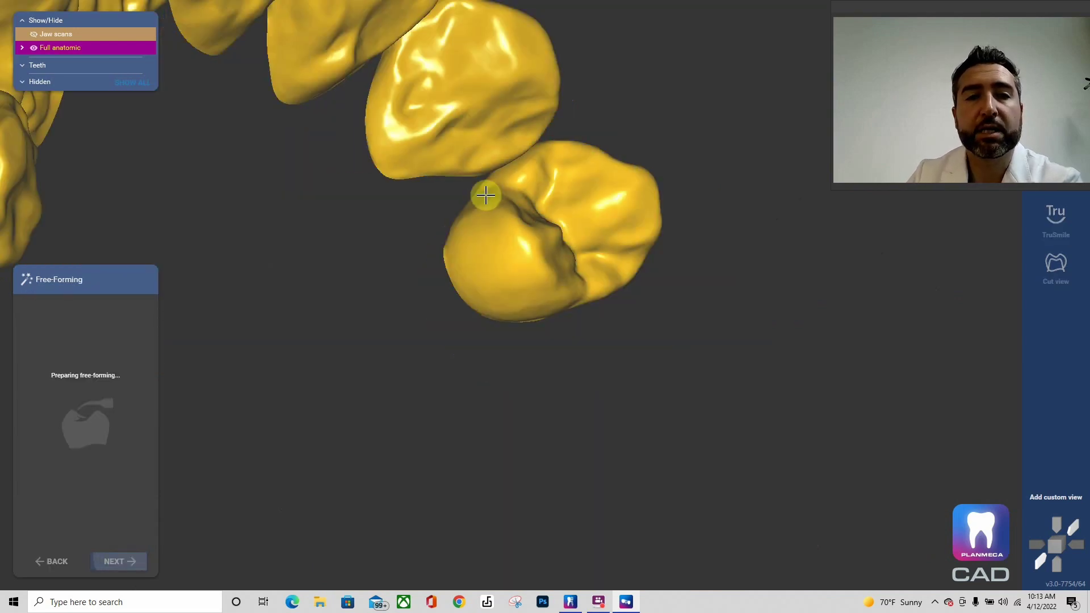
right_drag(522, 202, 630, 161)
middle_drag(563, 164, 597, 117)
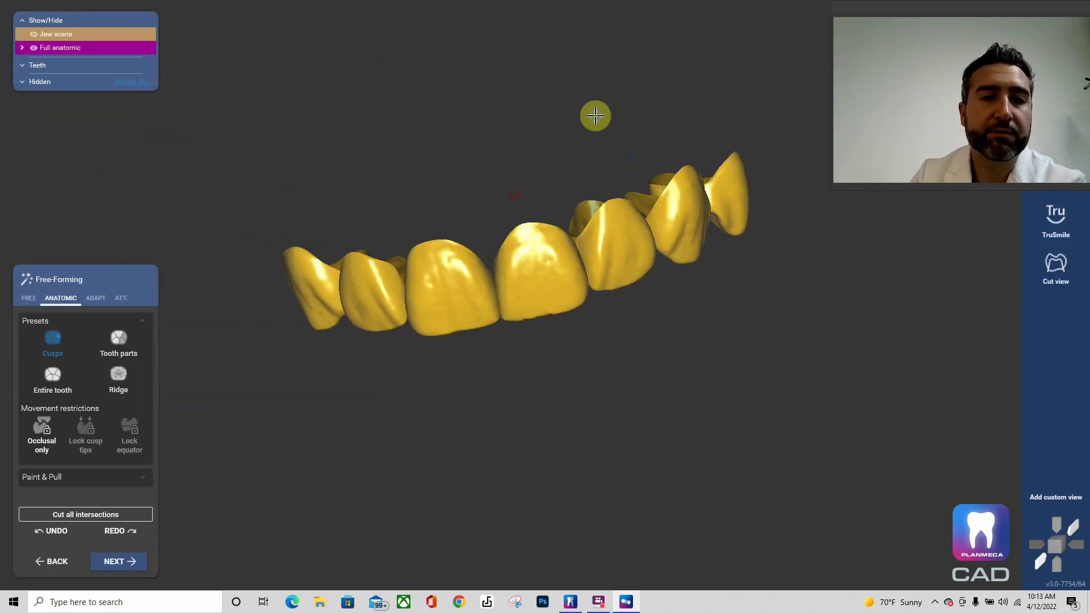
Cut the crowns' intersections with the adjacent teeth at a distance of 0 mm and continue to the provisional crown bottoms
right_drag(596, 117, 589, 123)
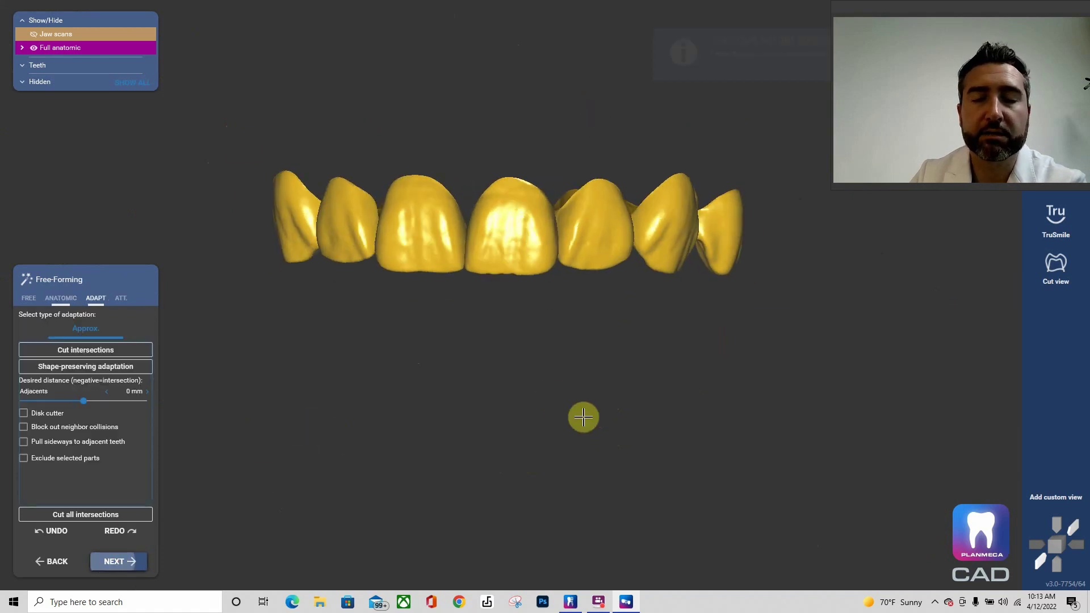
scroll(551, 384, up, 2)
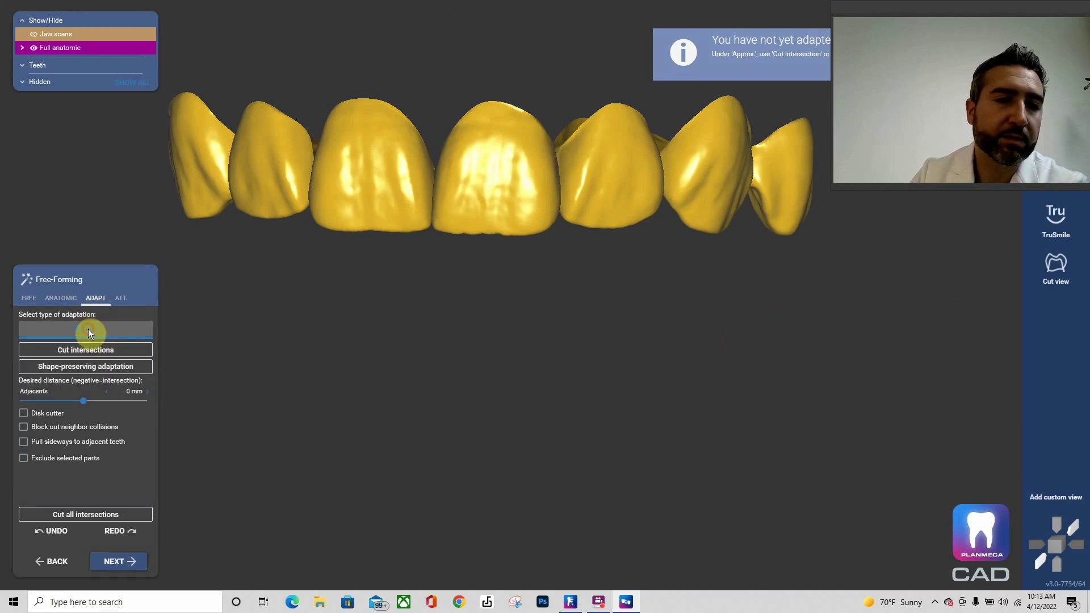
click(88, 350)
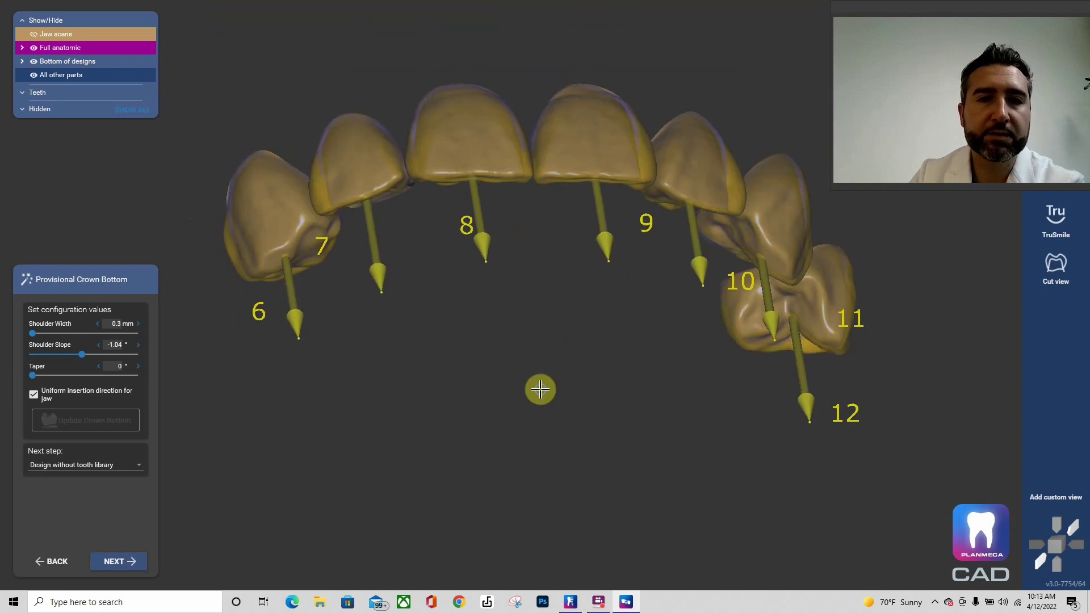
Turn off the uniform insertion direction for the jaw and tilt the insertion directions of teeth 6, 7 and 8 individually
right_drag(524, 281, 547, 351)
click(34, 395)
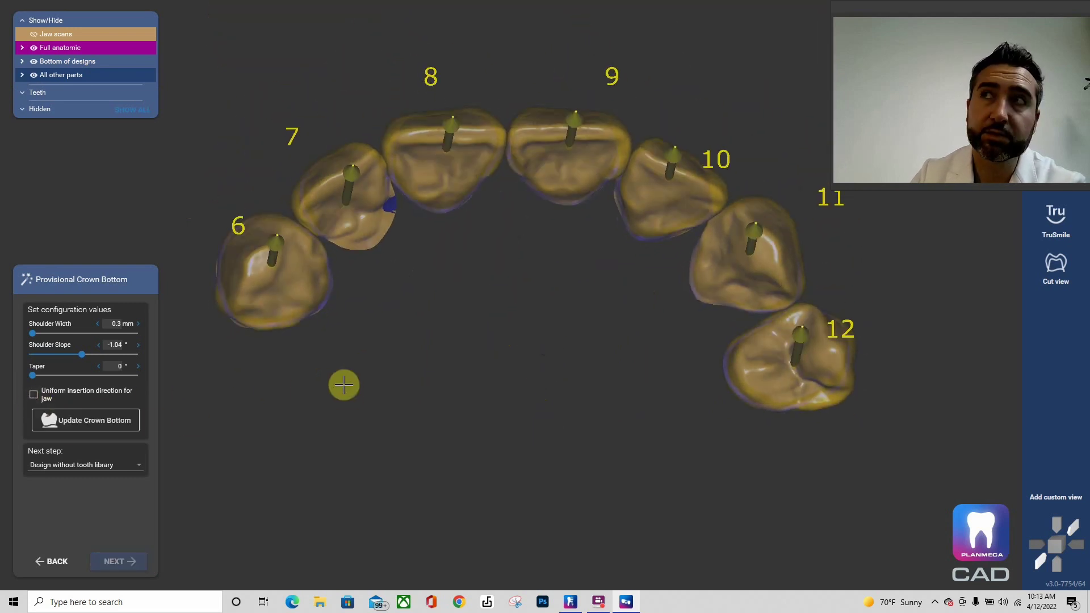
right_drag(369, 377, 376, 380)
scroll(377, 380, up, 2)
right_drag(372, 303, 355, 149)
drag(356, 148, 342, 161)
drag(485, 86, 474, 91)
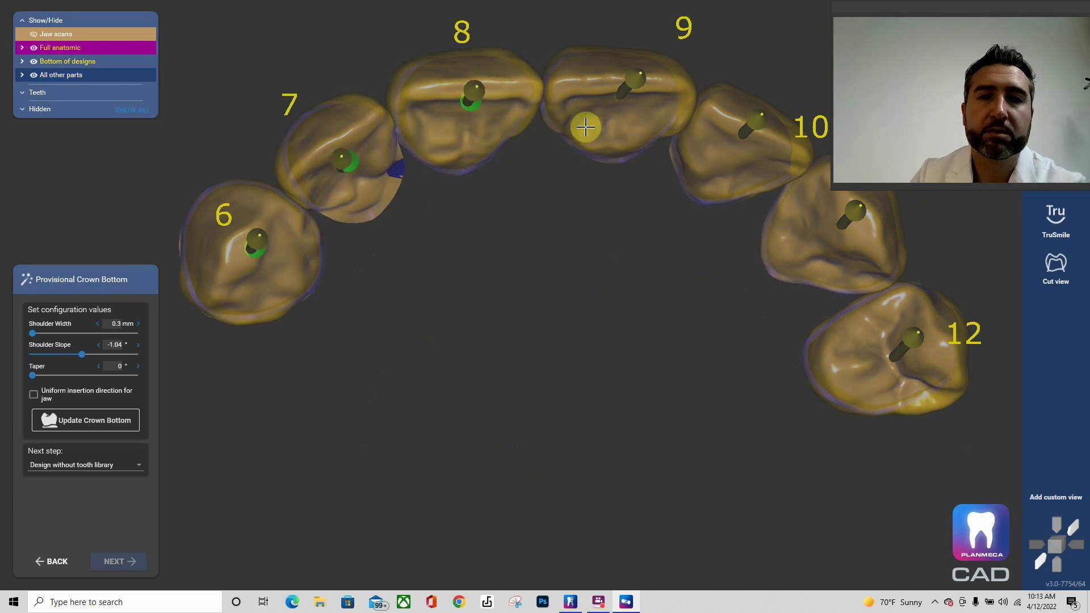
Adjust the insertion directions of teeth 9 to 12 individually and update the crown bottoms
right_drag(586, 127, 611, 82)
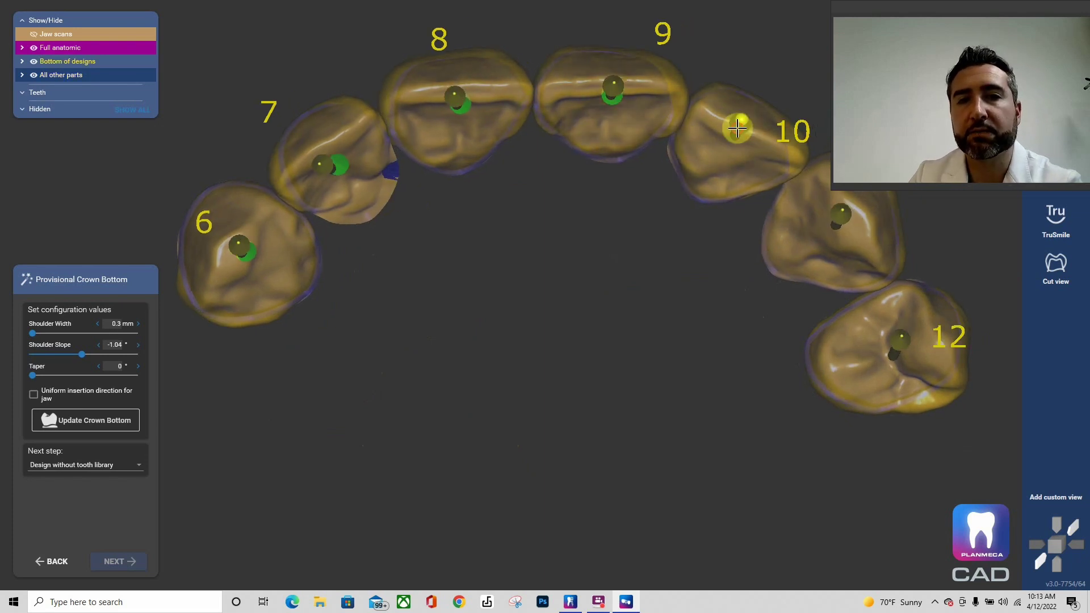
drag(741, 124, 744, 129)
right_drag(730, 149, 623, 307)
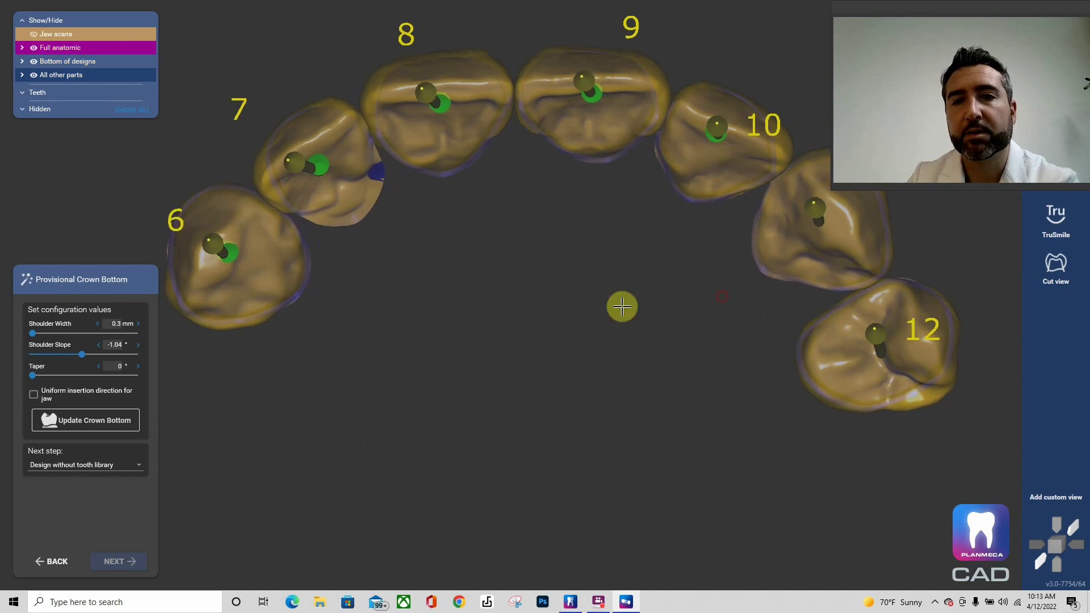
middle_drag(623, 307, 505, 310)
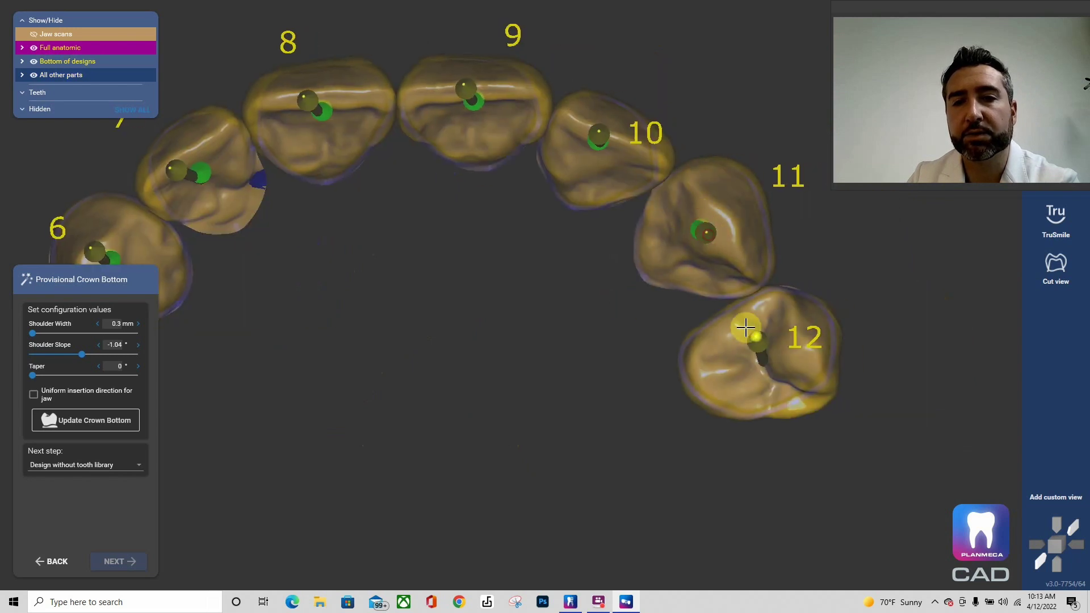
click(100, 428)
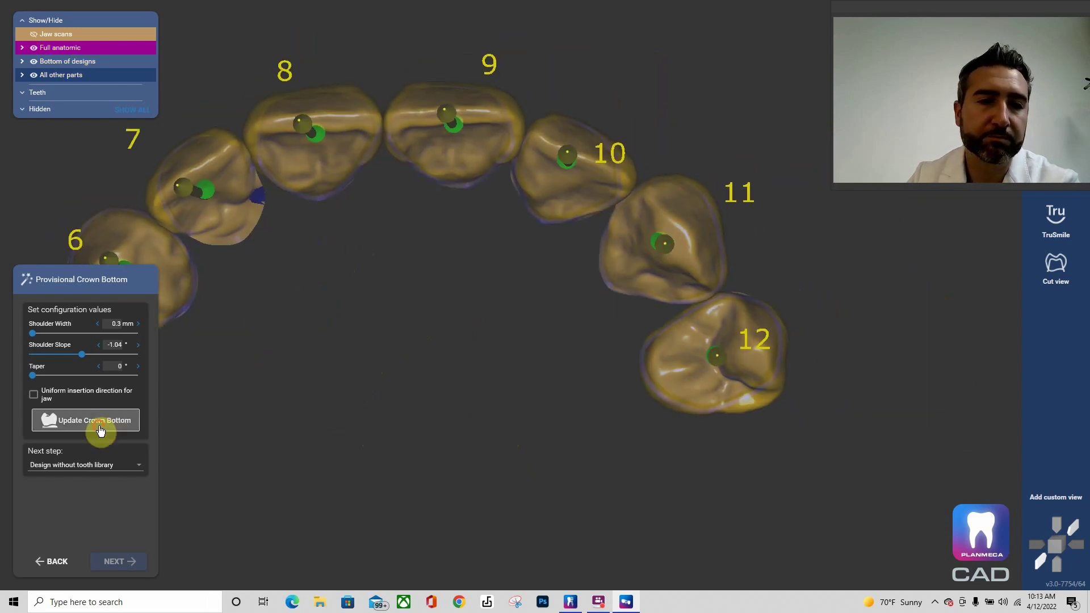
Tilt tooth 12's insertion direction closer to the crown's long axis from the facial side and update the crown bottoms
right_drag(479, 225, 623, 107)
middle_drag(623, 107, 659, 48)
drag(512, 410, 521, 432)
mouse_move(585, 404)
right_down()
mouse_move(492, 406)
mouse_move(579, 417)
right_up()
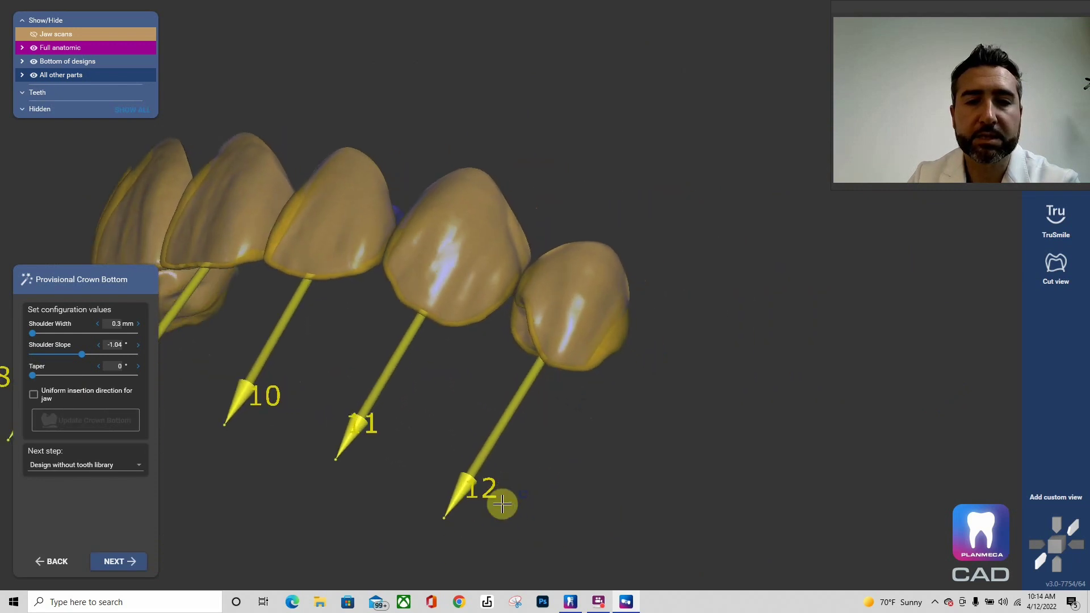
drag(445, 519, 503, 539)
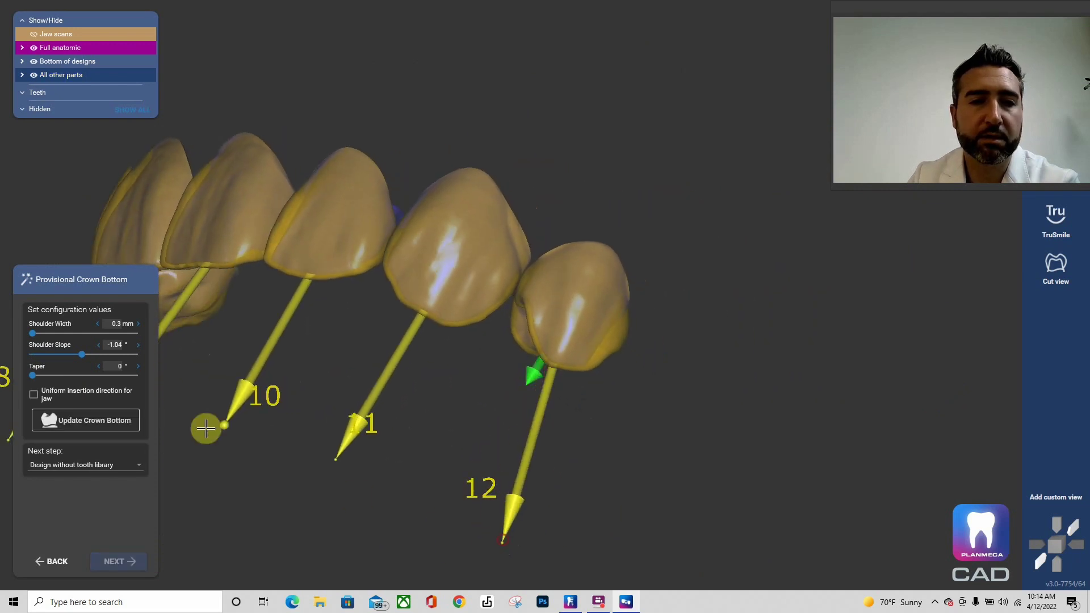
click(127, 420)
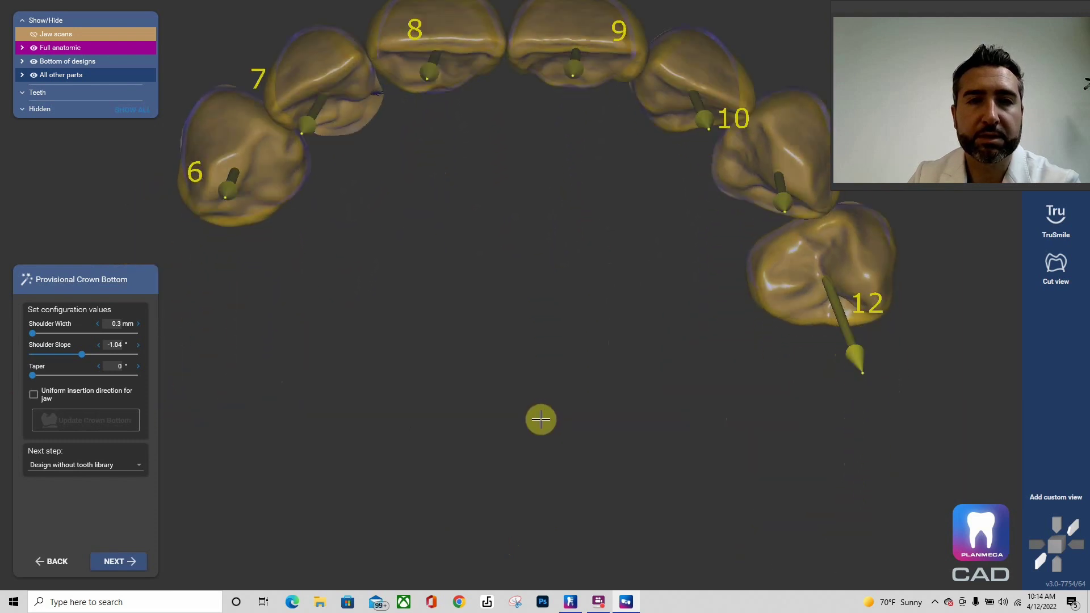
Check the crown bottoms against the jaw scan and merge and save the restorations, deleting the previously saved bridge STL
click(35, 49)
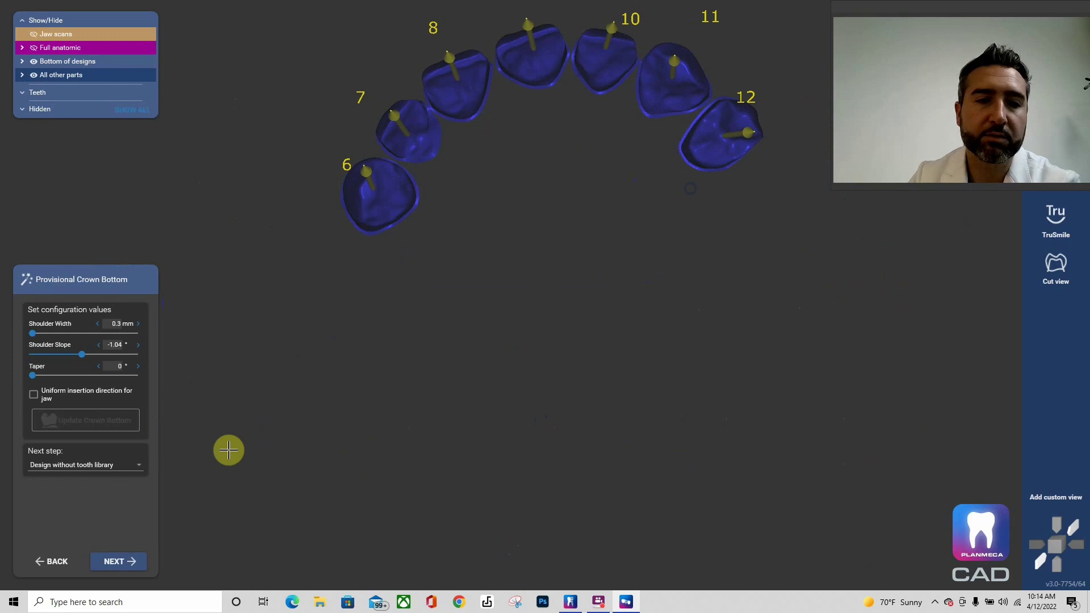
click(132, 109)
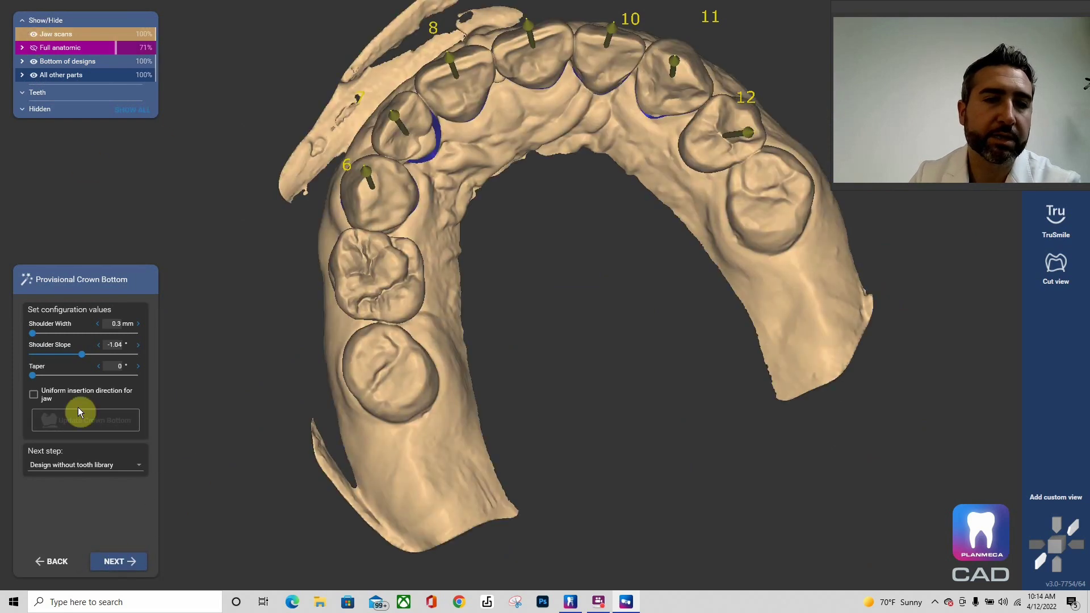
click(111, 560)
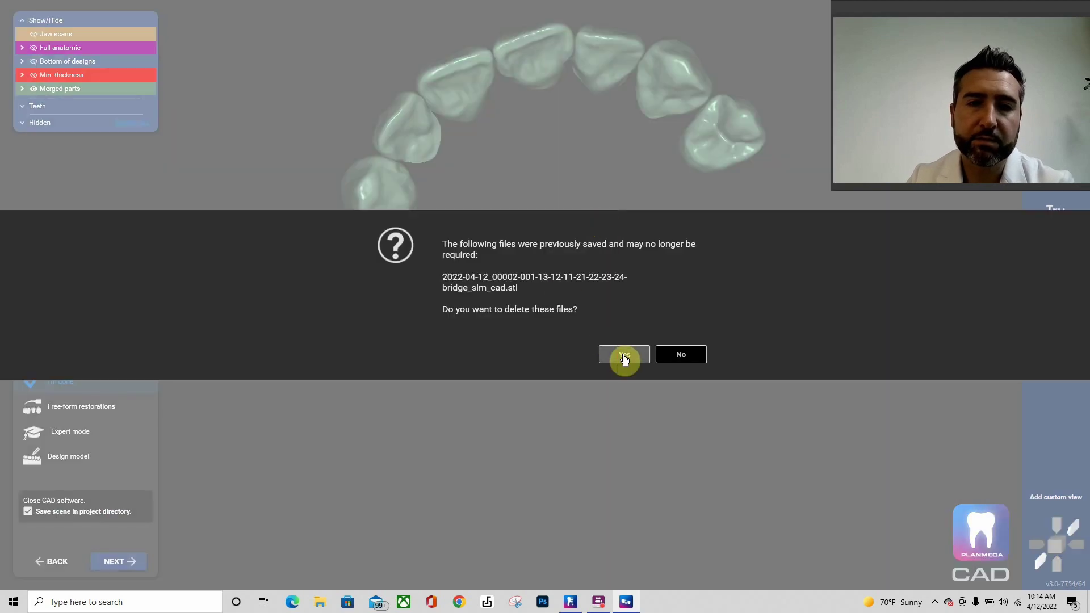
click(624, 357)
Inspect the merged crowns inside and out and start saving the scene to the case's NEW TEMP folder on the Desktop
right_drag(458, 187, 523, 251)
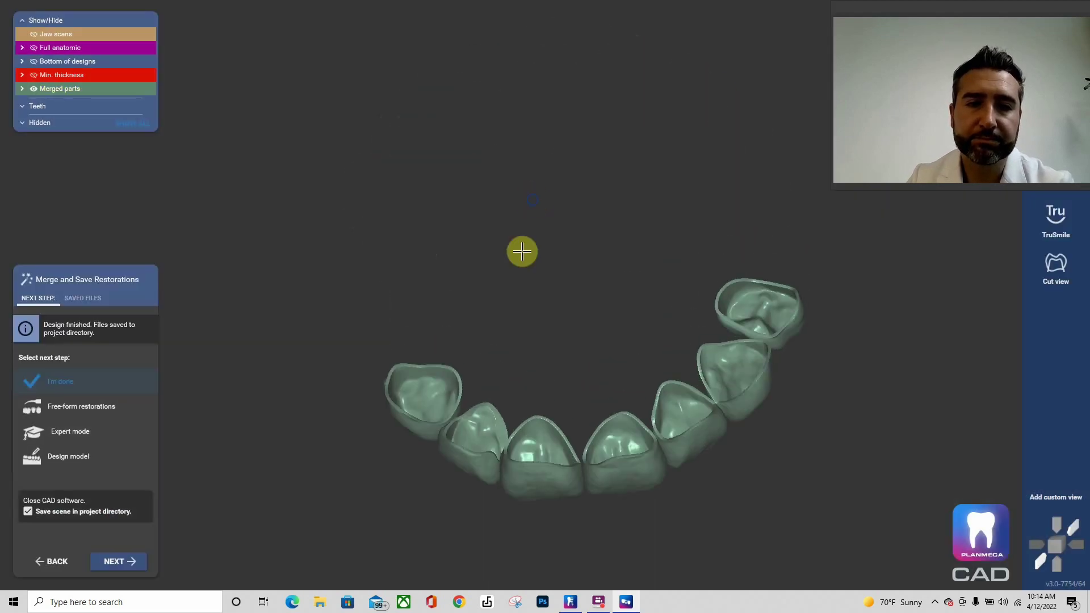
scroll(573, 382, up, 3)
right_drag(574, 384, 609, 404)
click(642, 466)
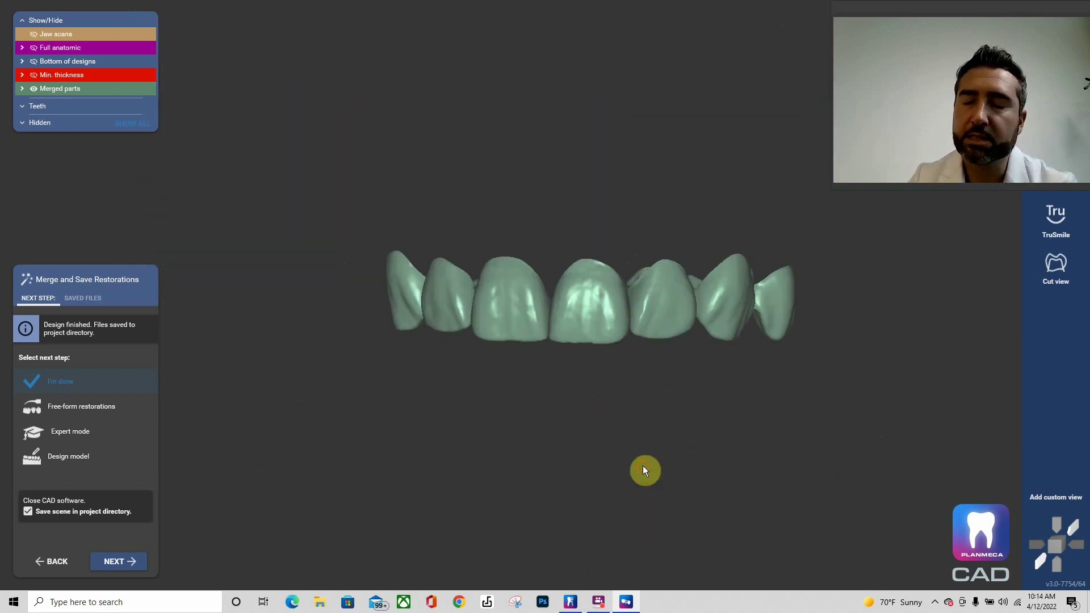
drag(489, 62, 442, 48)
click(272, 127)
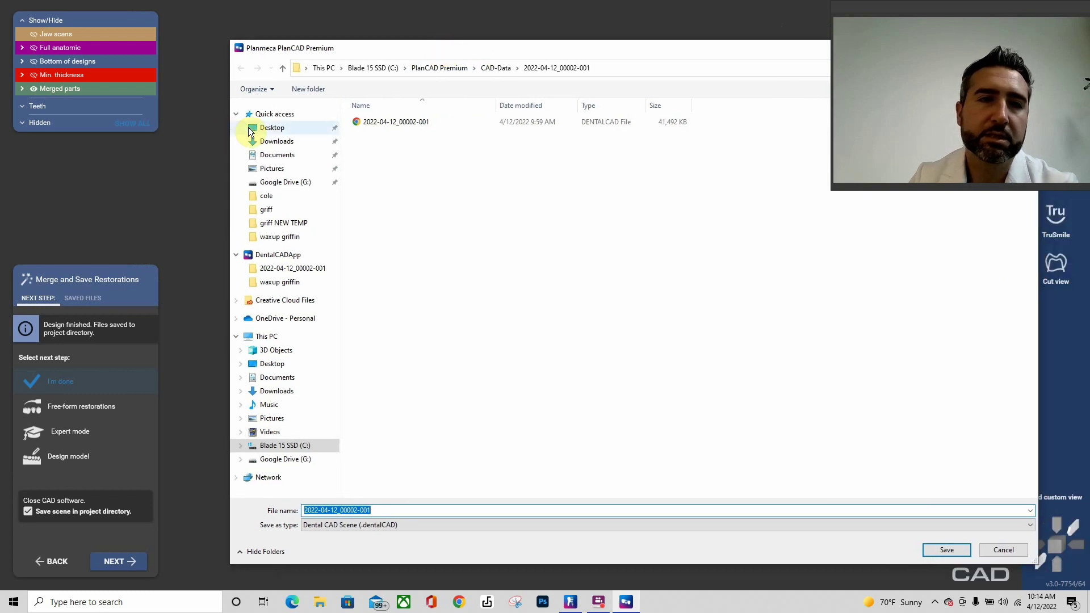
right_click(730, 427)
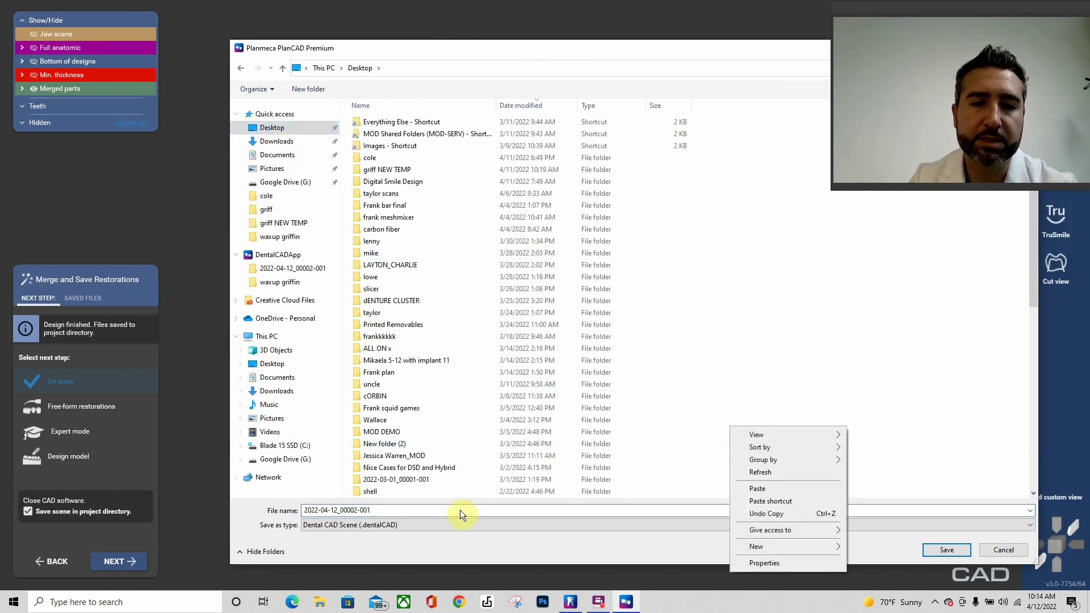
double_click(380, 169)
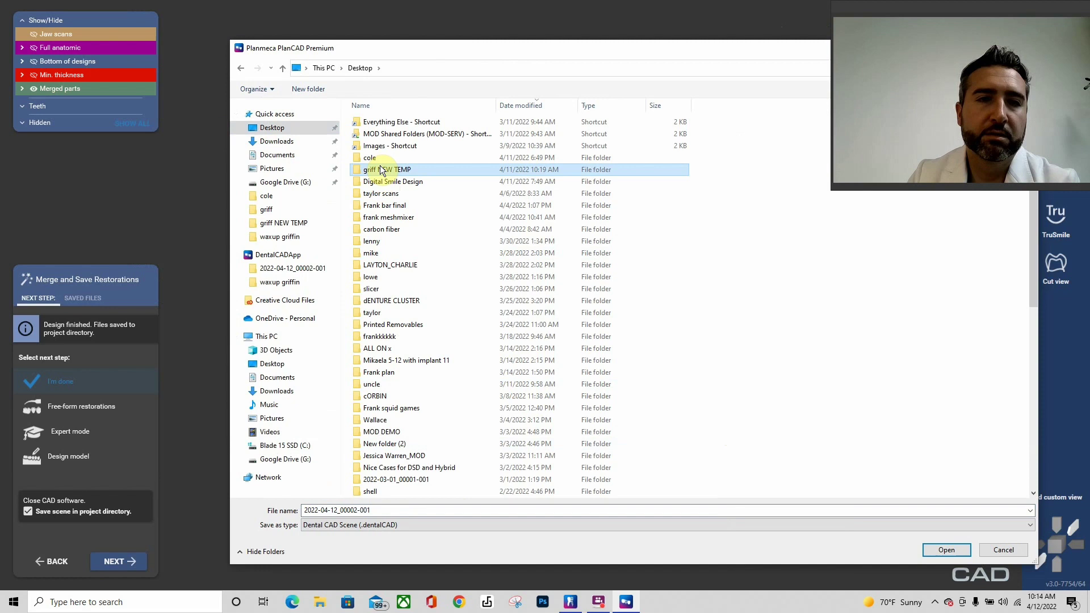
Save only the visible merged crowns as a Plain STL named shell, using the default coordinate system
click(384, 526)
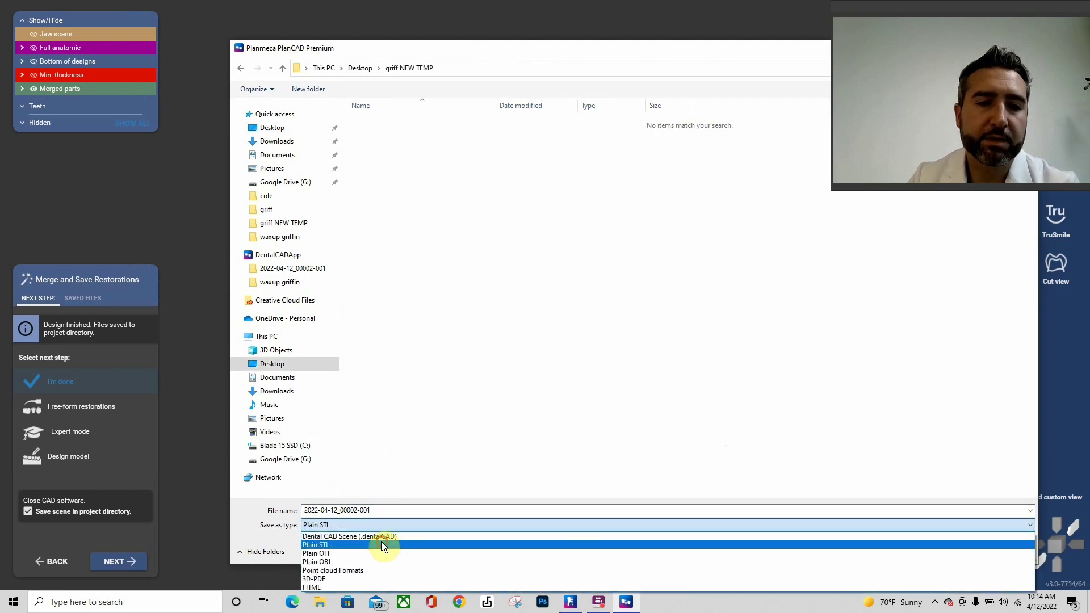
click(381, 541)
double_click(409, 511)
text(shell)
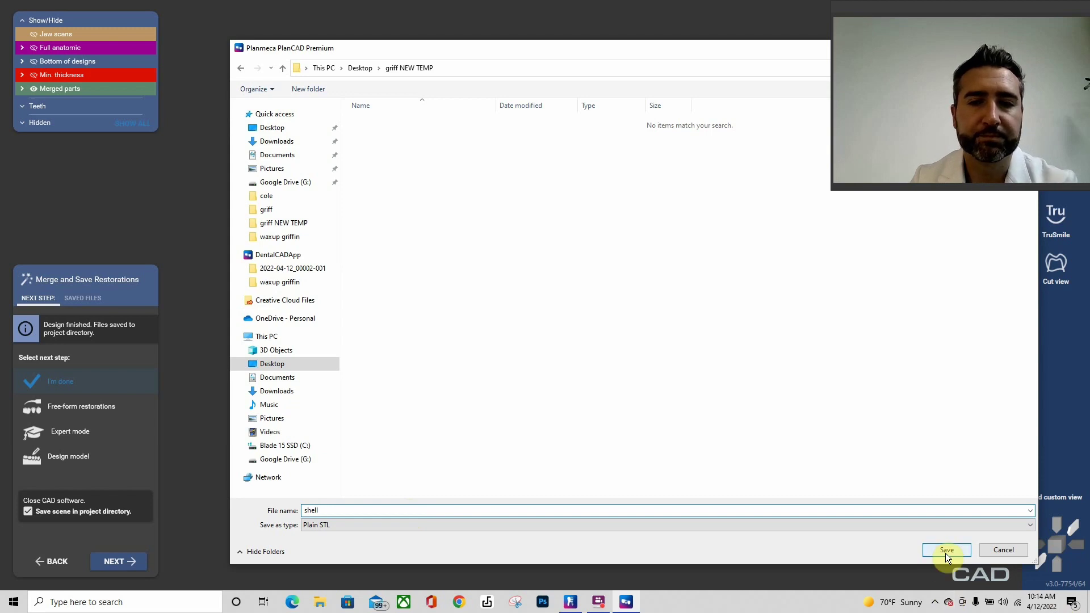
click(945, 552)
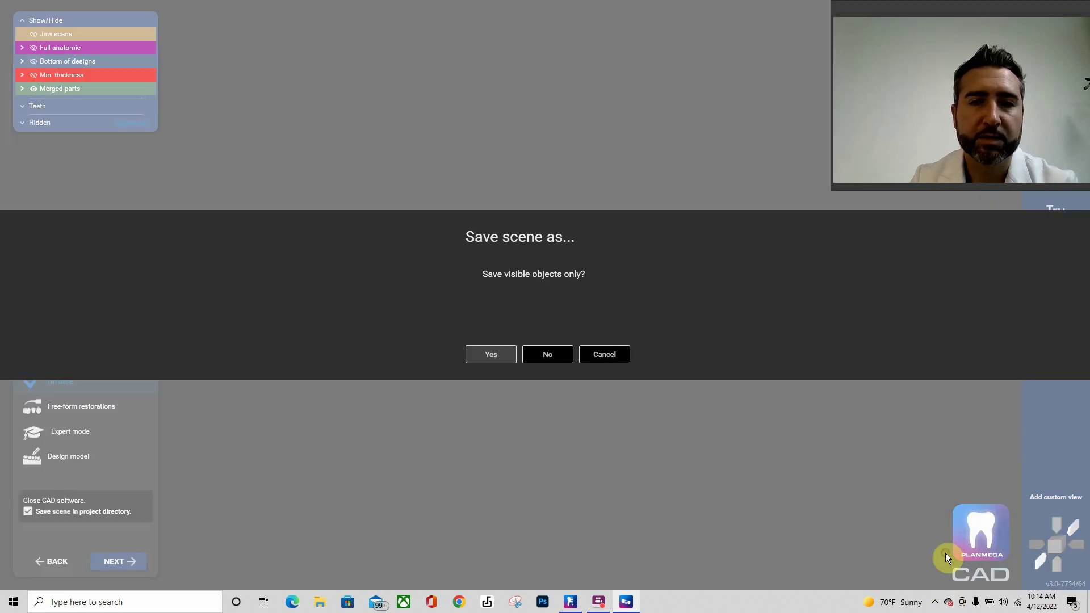
click(490, 357)
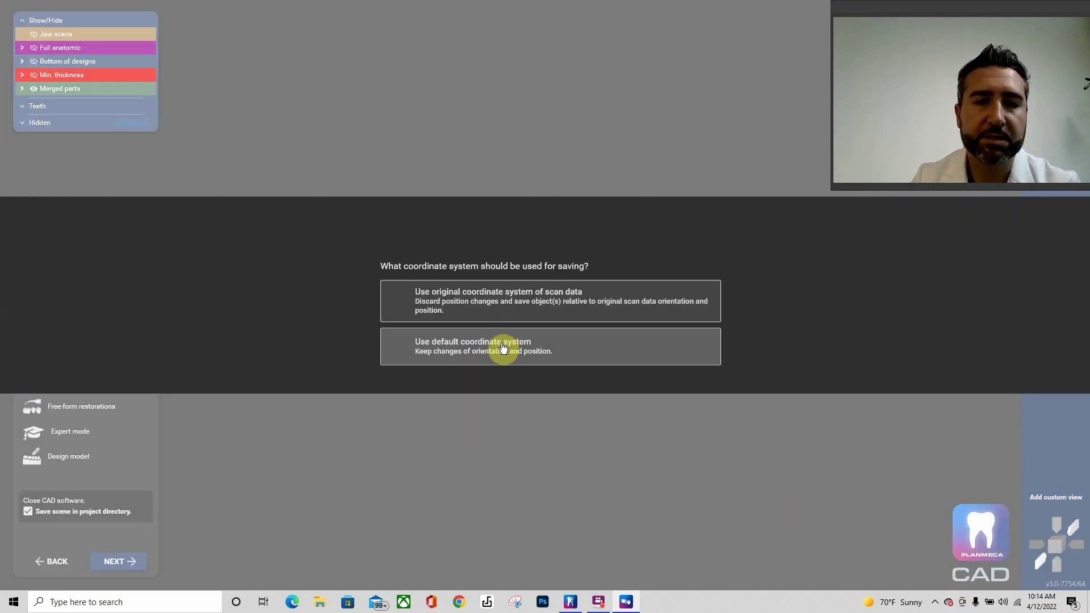
click(502, 351)
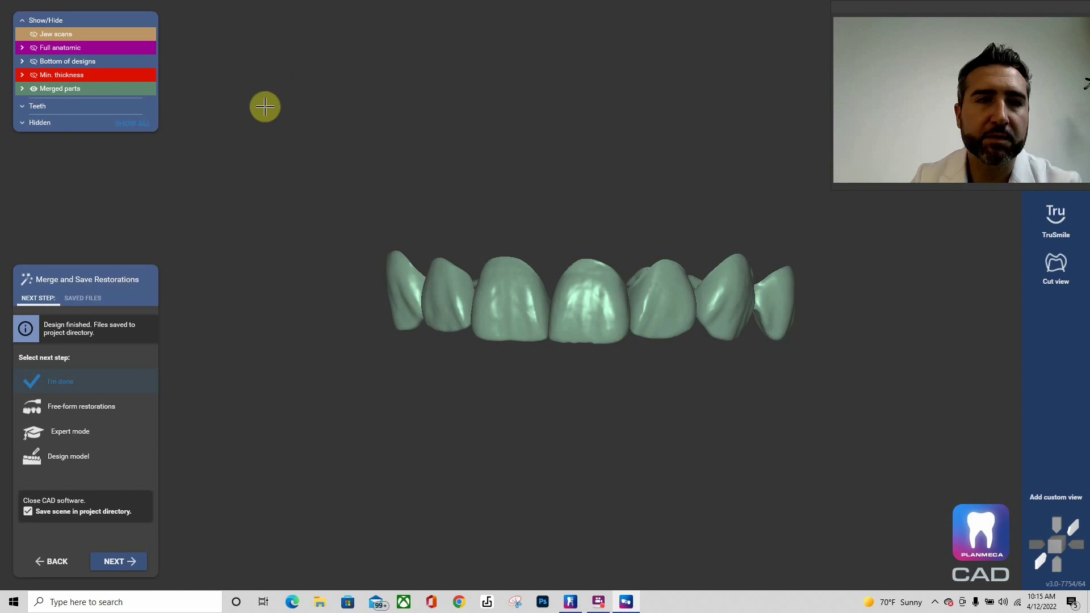
Show the jaw scan and hide the merged crowns so that only the model is displayed
click(34, 35)
right_drag(527, 428, 528, 423)
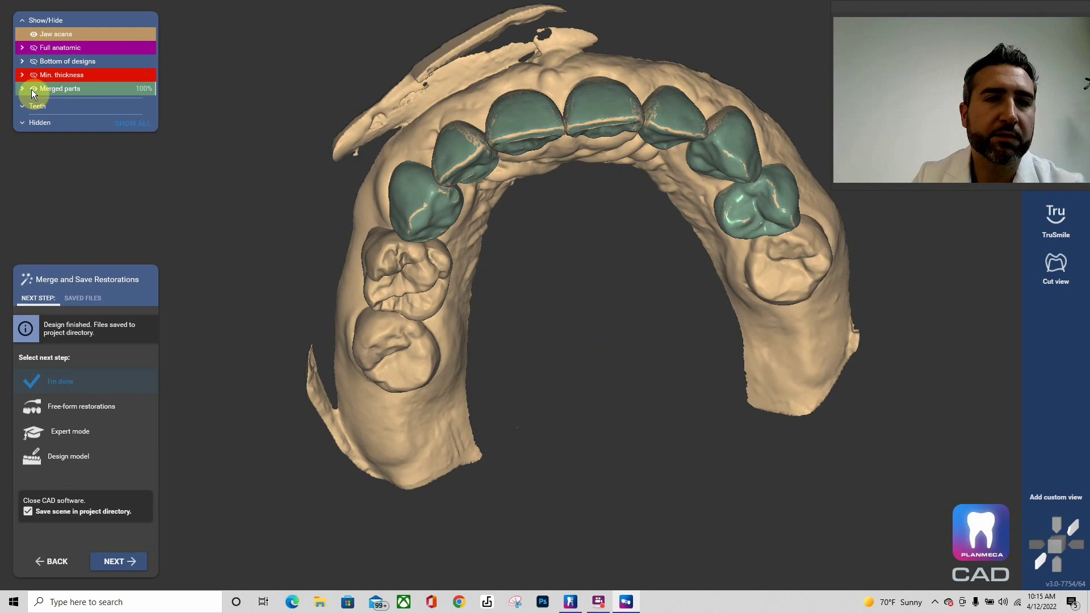
click(31, 90)
right_drag(601, 411, 602, 394)
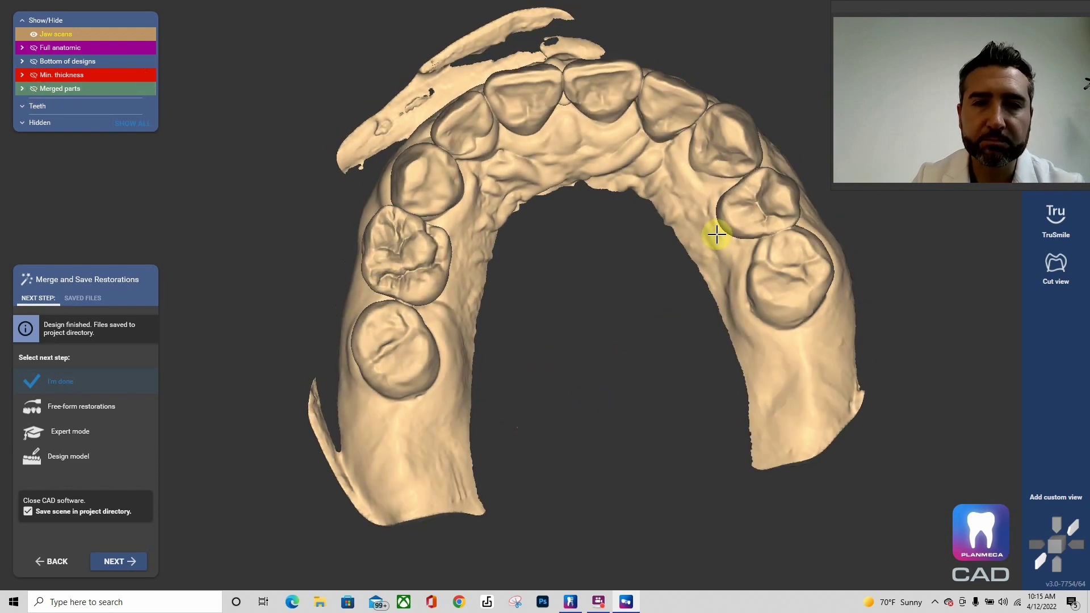
Start saving the displayed jaw scan as a Plain STL in the case's NEW TEMP folder on the Desktop
right_click(717, 234)
right_click(565, 300)
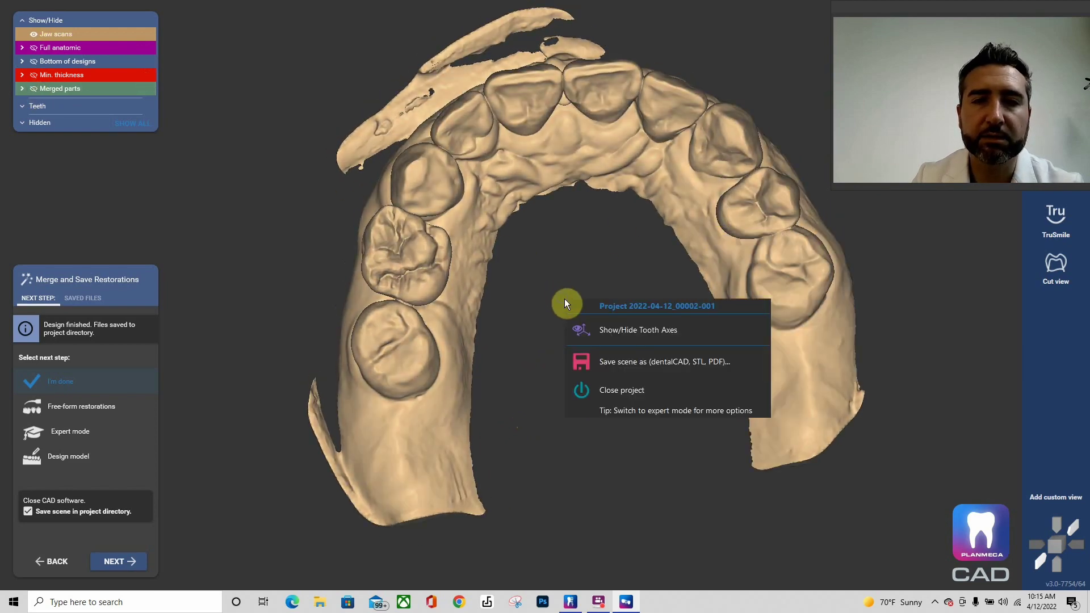
click(585, 353)
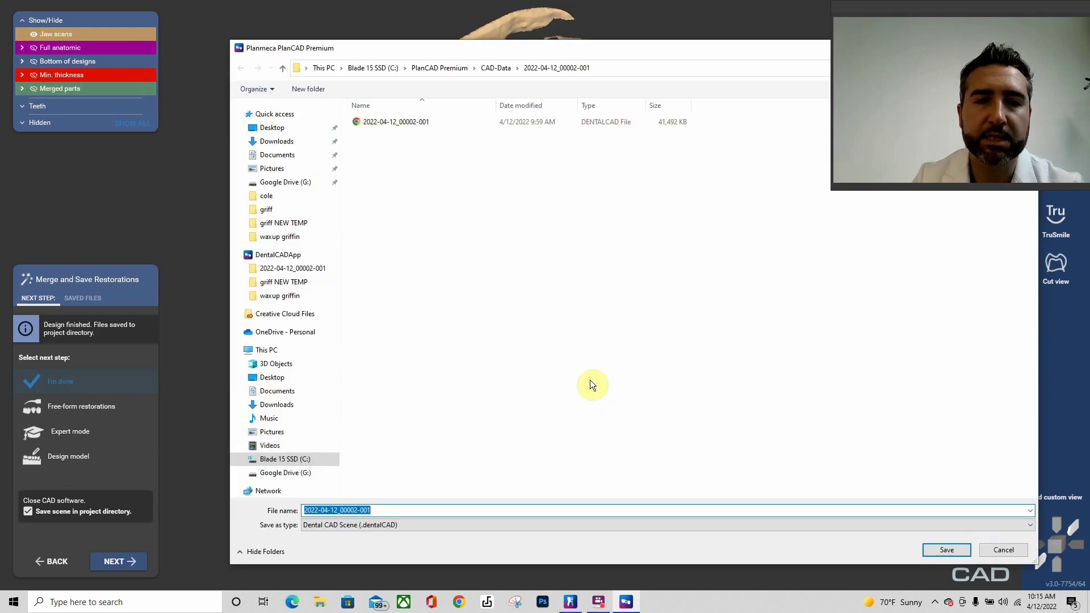
click(386, 527)
click(383, 544)
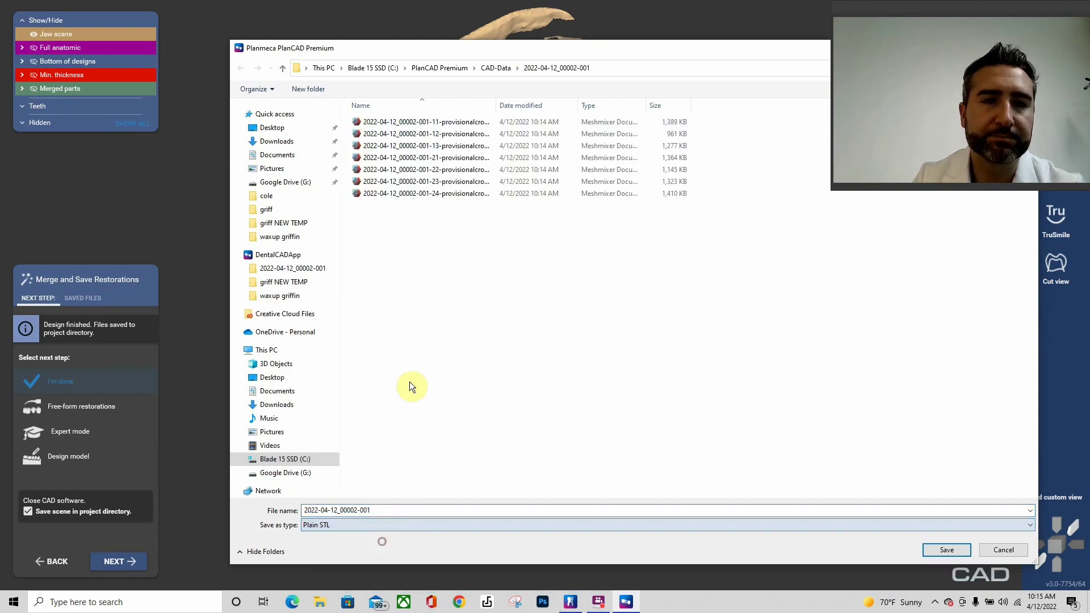
click(273, 128)
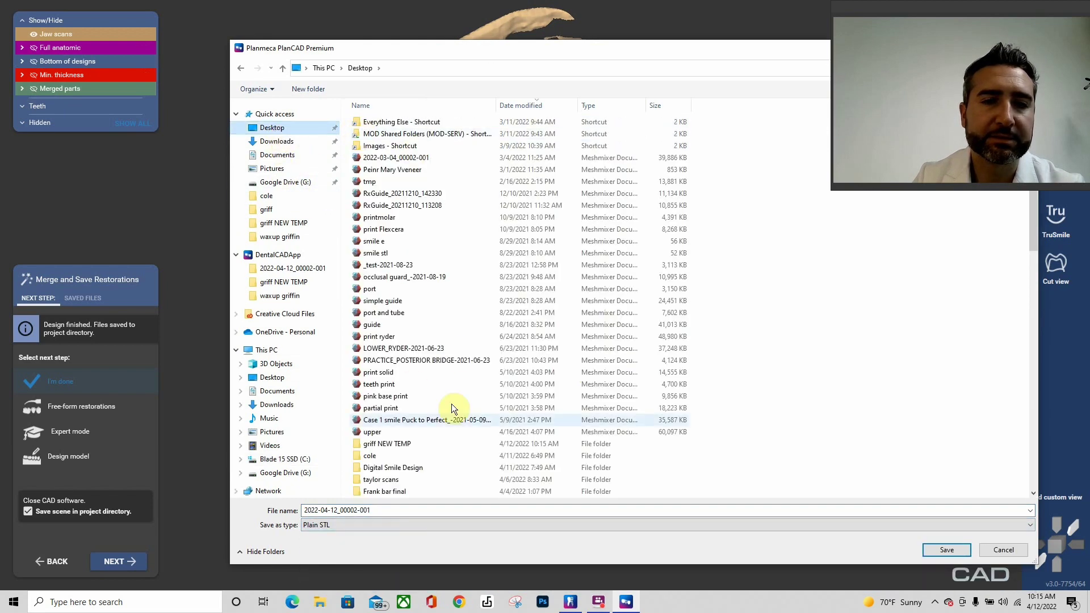
double_click(438, 442)
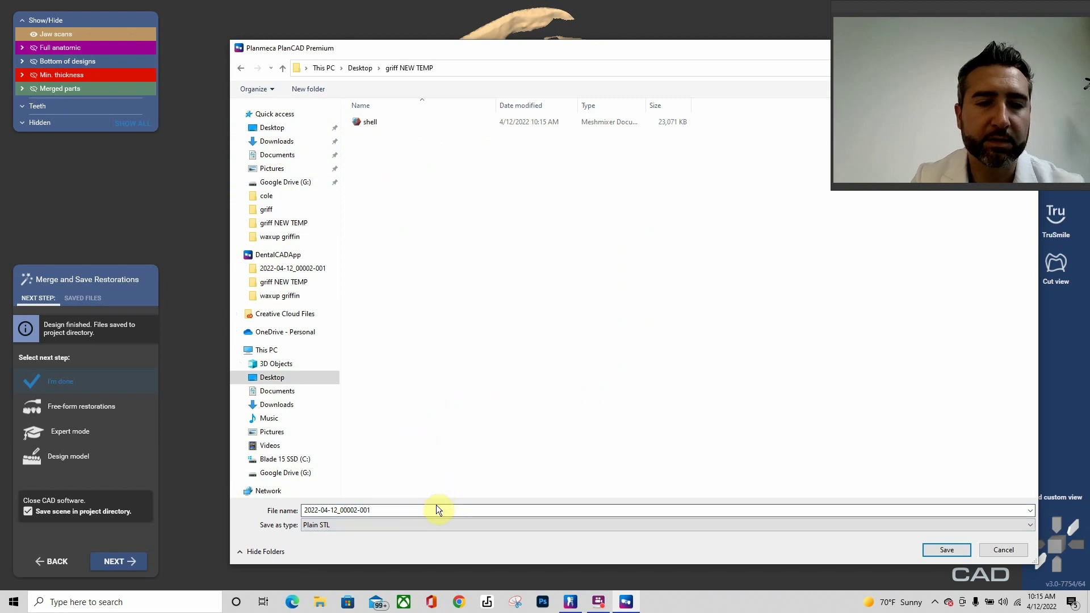
Name the Plain STL shell model and save only the visible jaw scan, using the default coordinate system
double_click(443, 510)
text(shell model o)
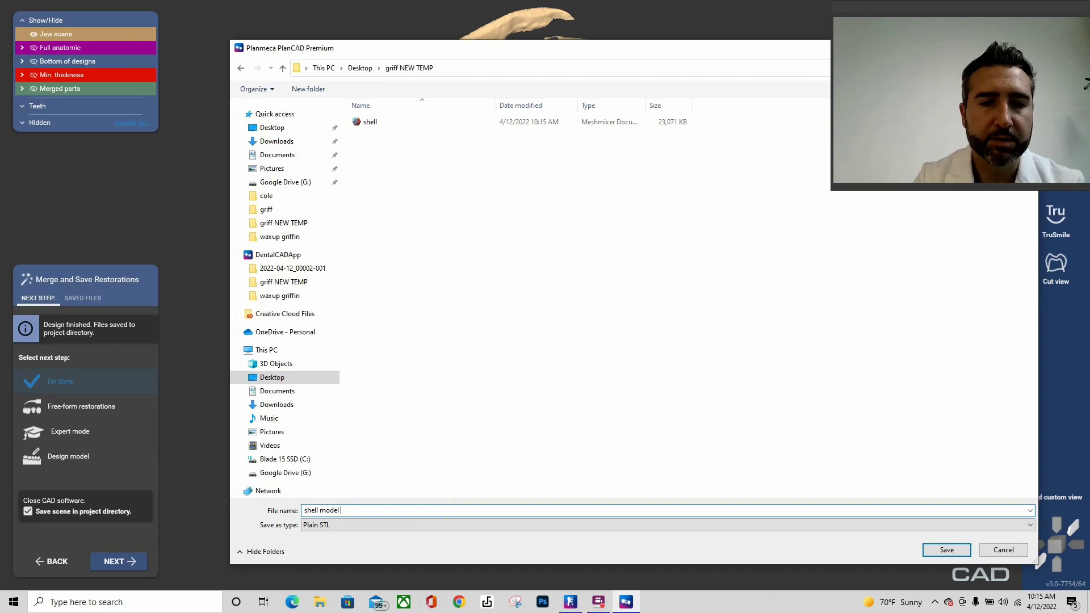
click(959, 548)
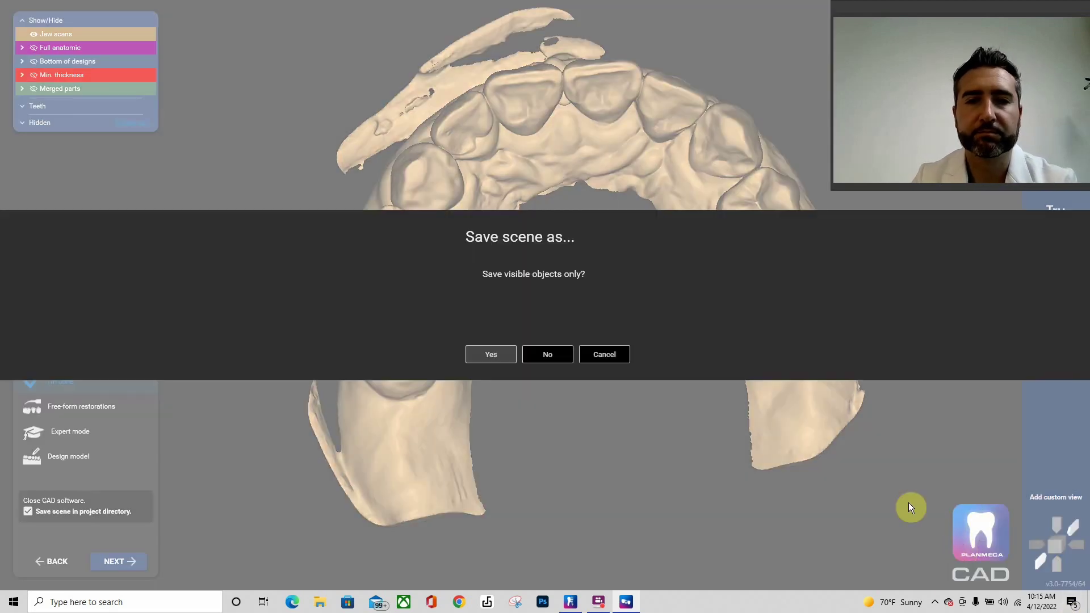
click(507, 353)
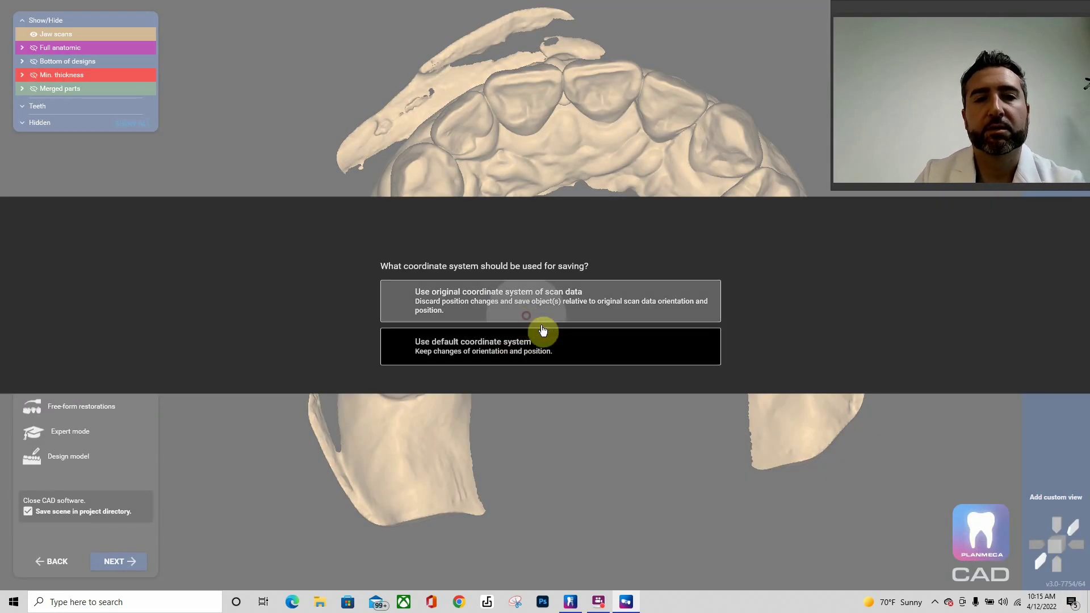
click(534, 357)
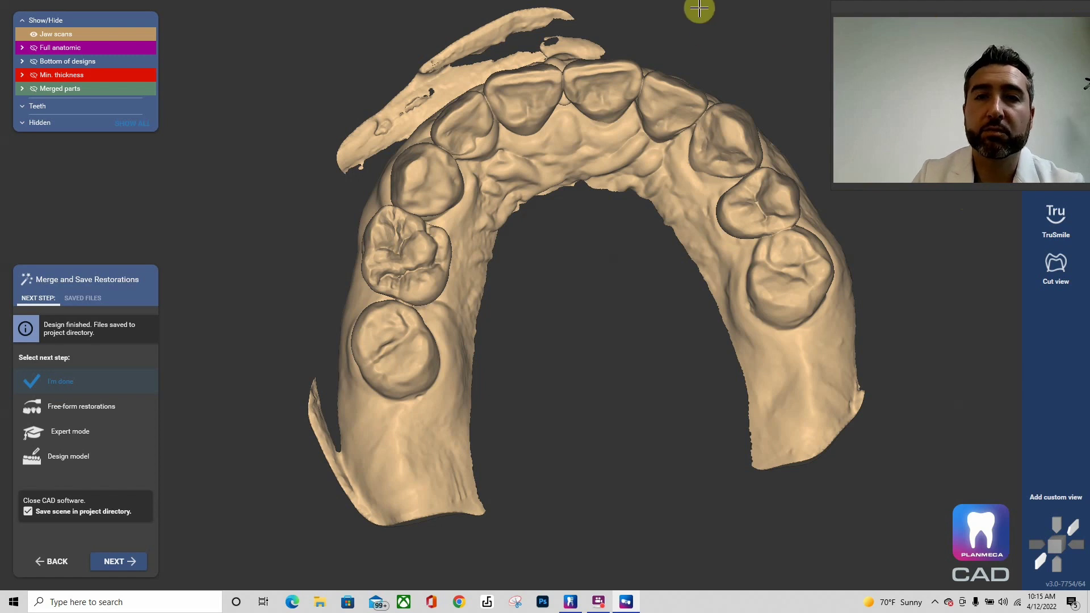
Hide the jaw scan and show the merged crowns so that only the eggshell crowns are displayed
scroll(536, 210, down, 3)
right_drag(538, 212, 542, 207)
scroll(608, 161, up, 3)
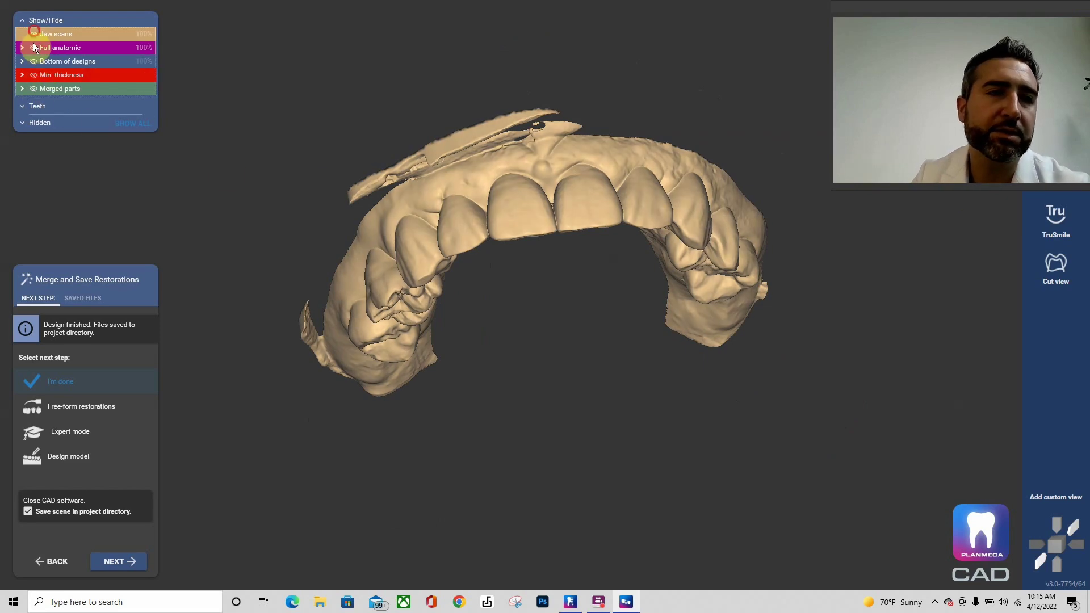
click(33, 34)
click(33, 88)
Examine the hollow interiors, margins and facial surfaces of the merged eggshell crowns from several angles
right_drag(552, 338, 511, 189)
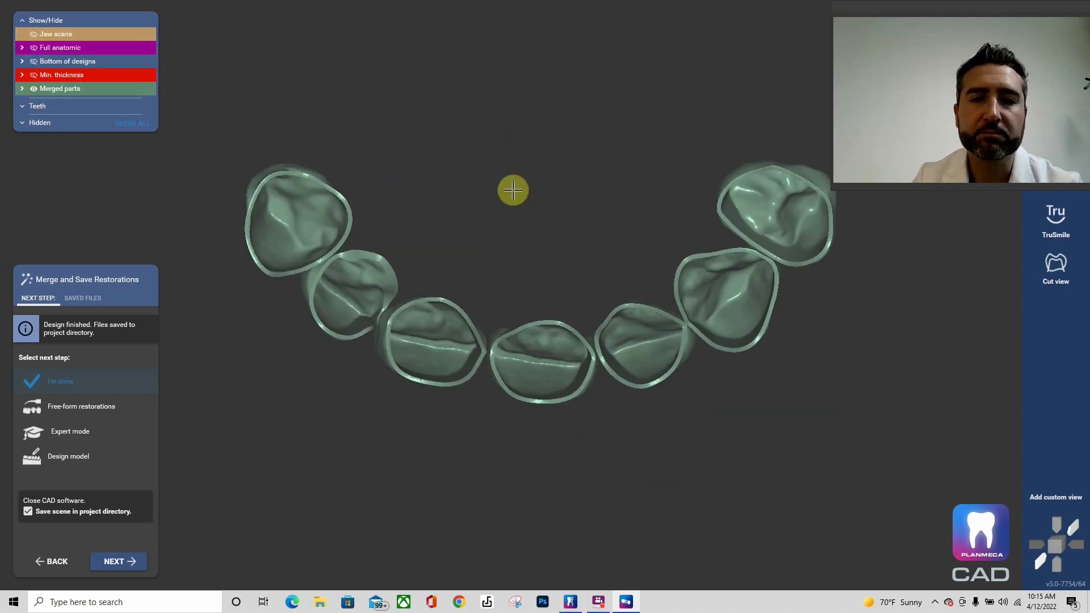
scroll(448, 271, up, 5)
right_drag(448, 270, 624, 299)
scroll(624, 299, down, 5)
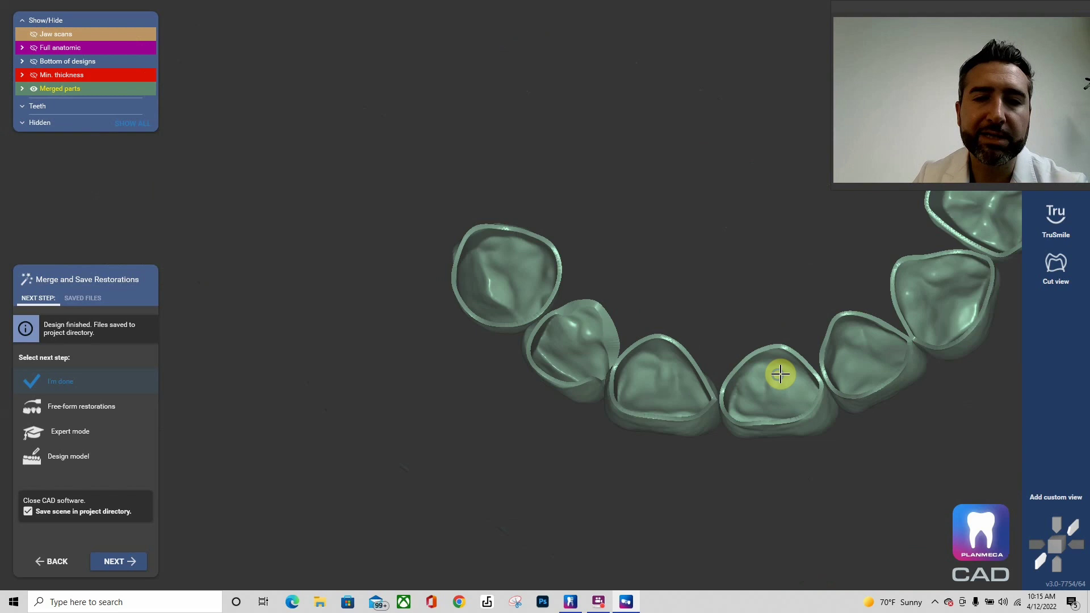
right_drag(779, 374, 596, 265)
scroll(672, 423, up, 4)
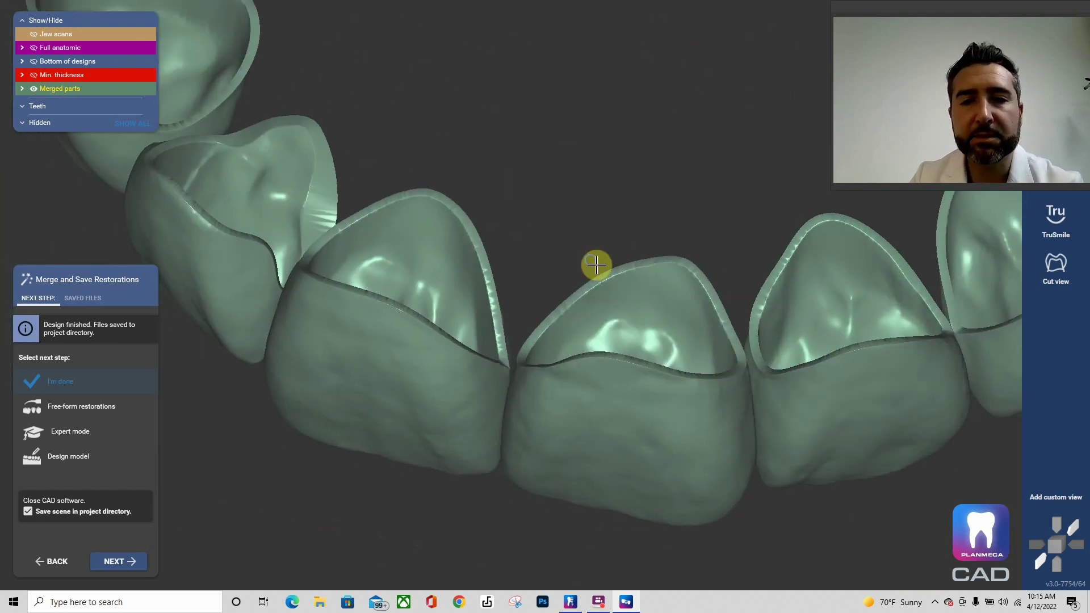
scroll(596, 266, up, 4)
middle_drag(350, 262, 571, 333)
scroll(421, 293, down, 5)
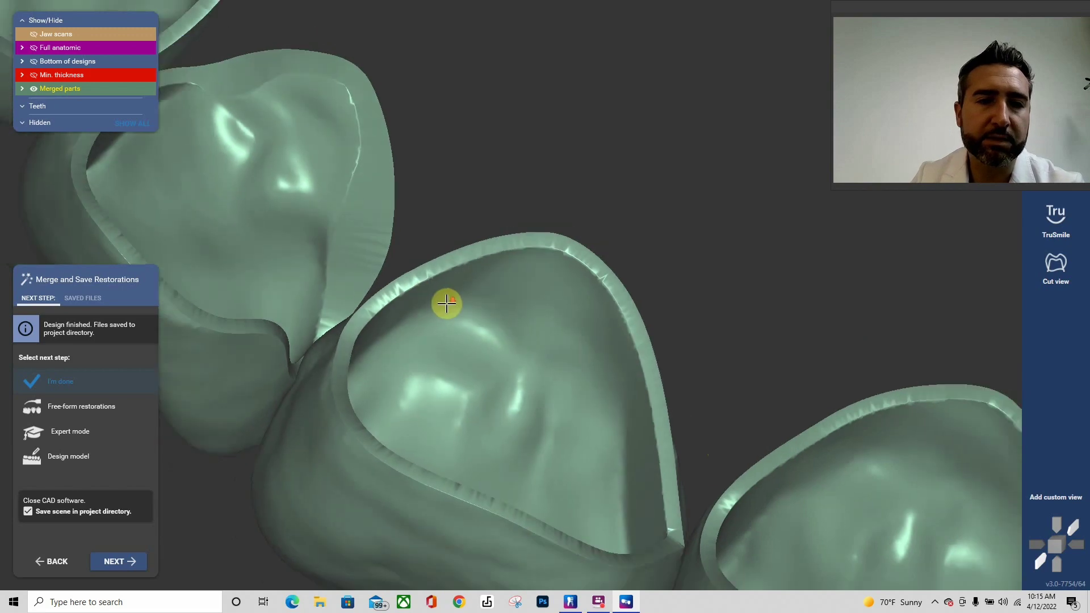
mouse_move(555, 438)
right_down()
mouse_move(574, 460)
mouse_move(559, 448)
right_up()
right_drag(470, 394, 497, 411)
scroll(496, 411, down, 4)
right_drag(583, 417, 544, 485)
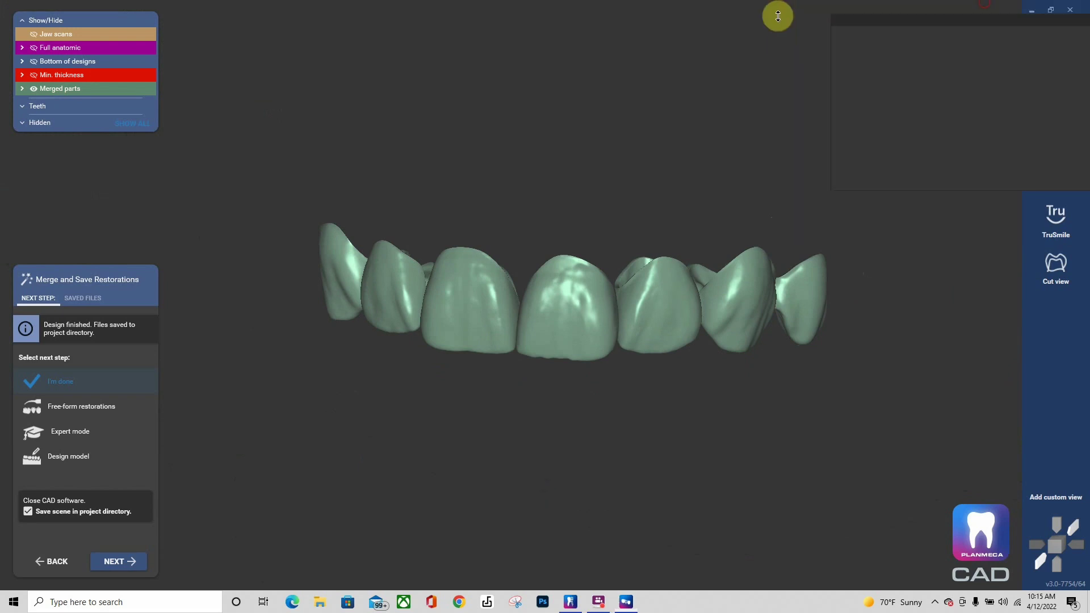
Minimize the PlanCAD Premium and project windows, then find and launch Meshmixer in a maximized window
drag(718, 39, 214, 19)
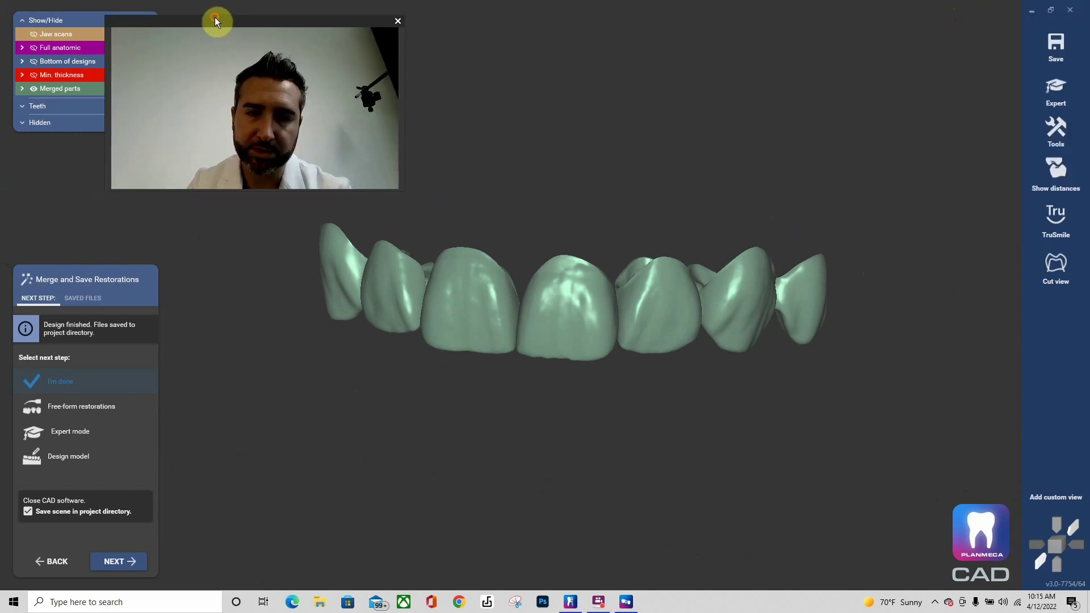
click(1030, 14)
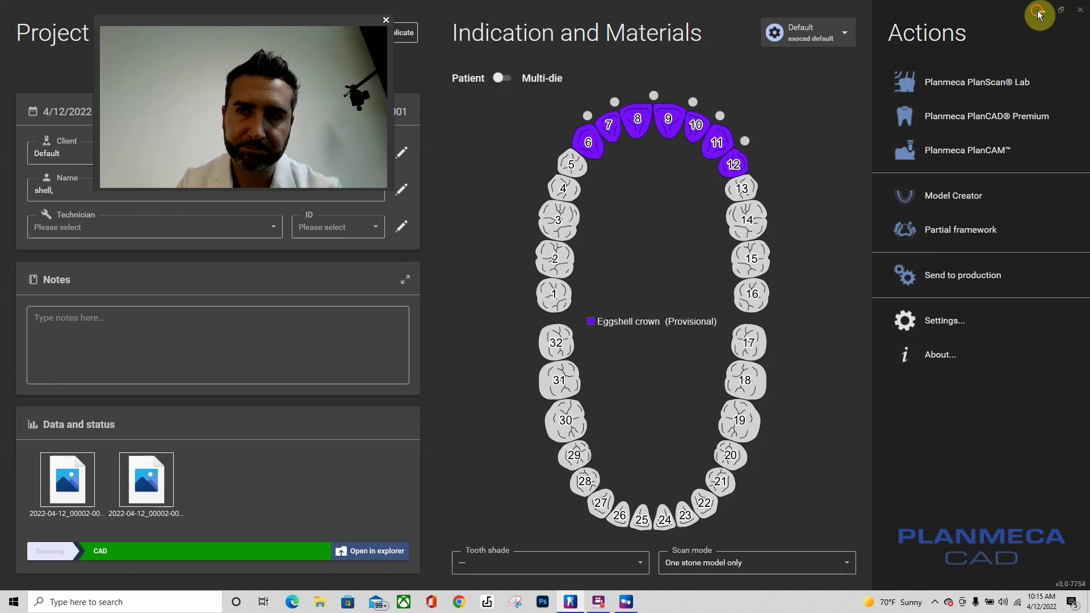
click(1036, 12)
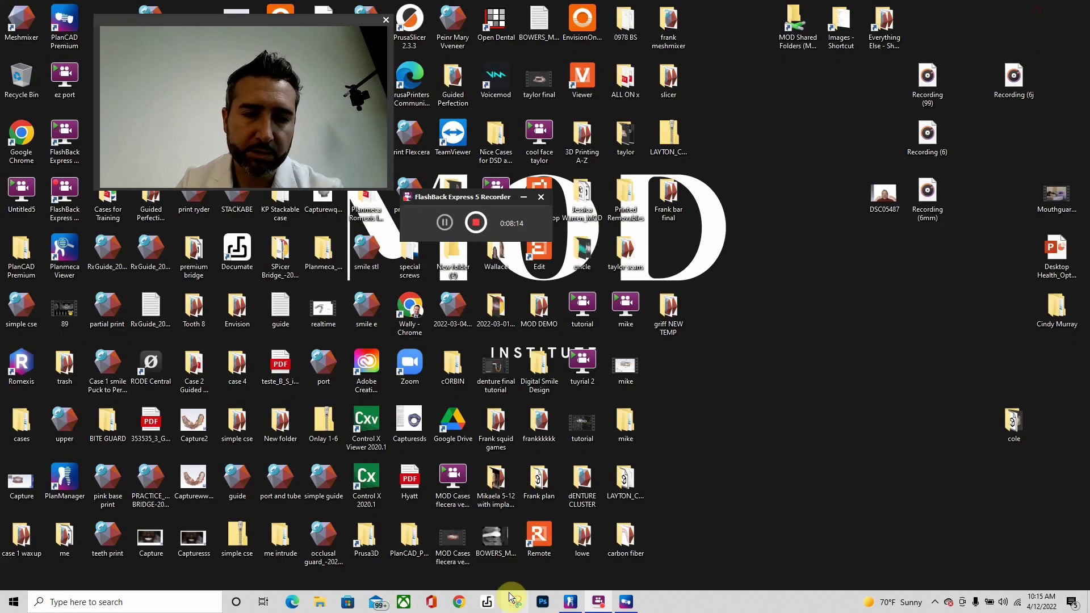
click(115, 604)
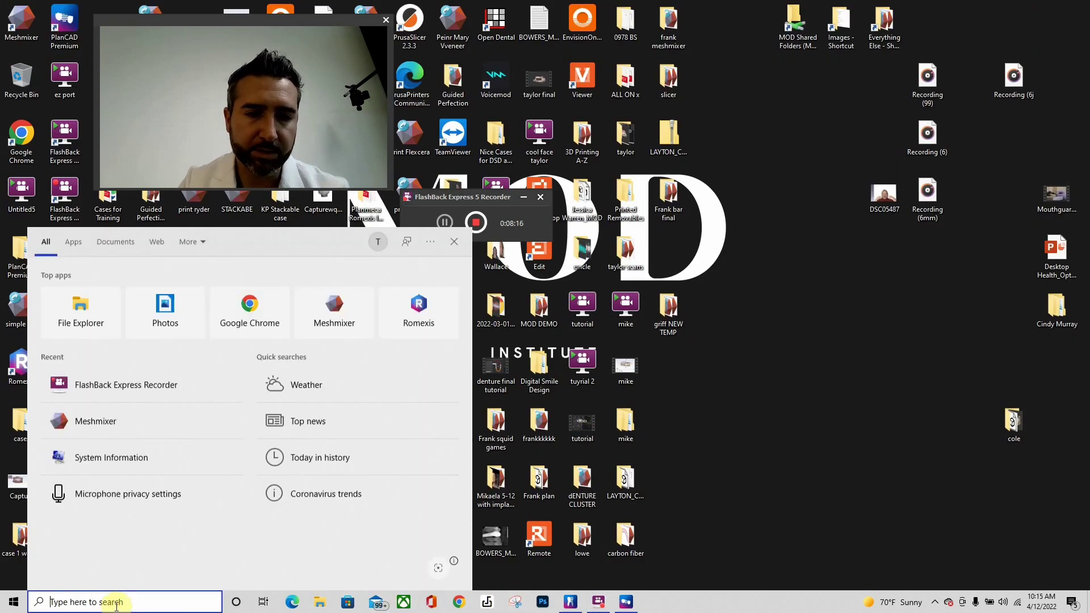
text(mesh)
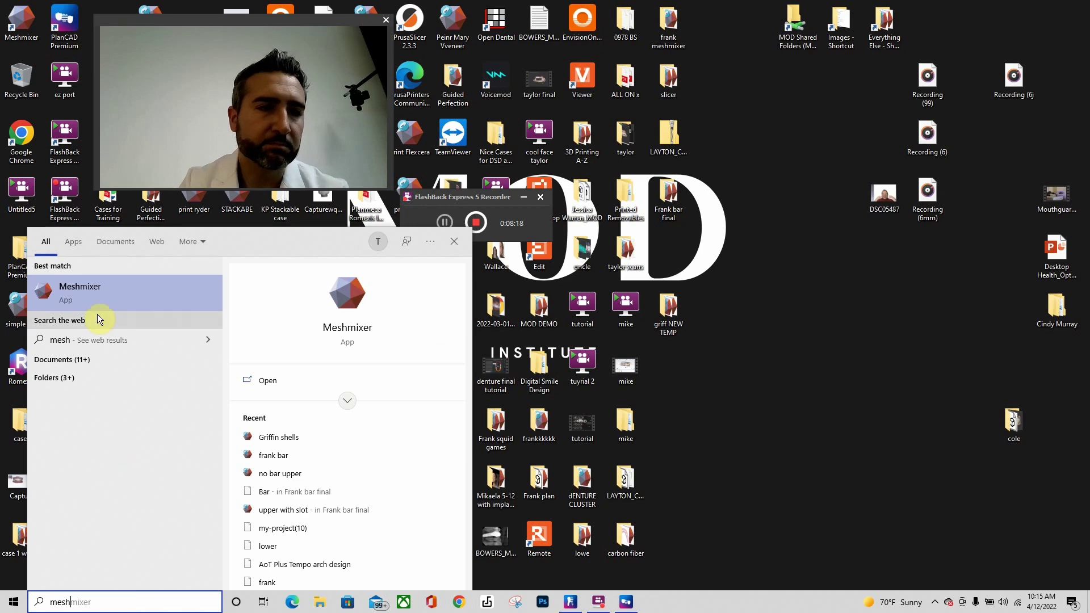
click(101, 296)
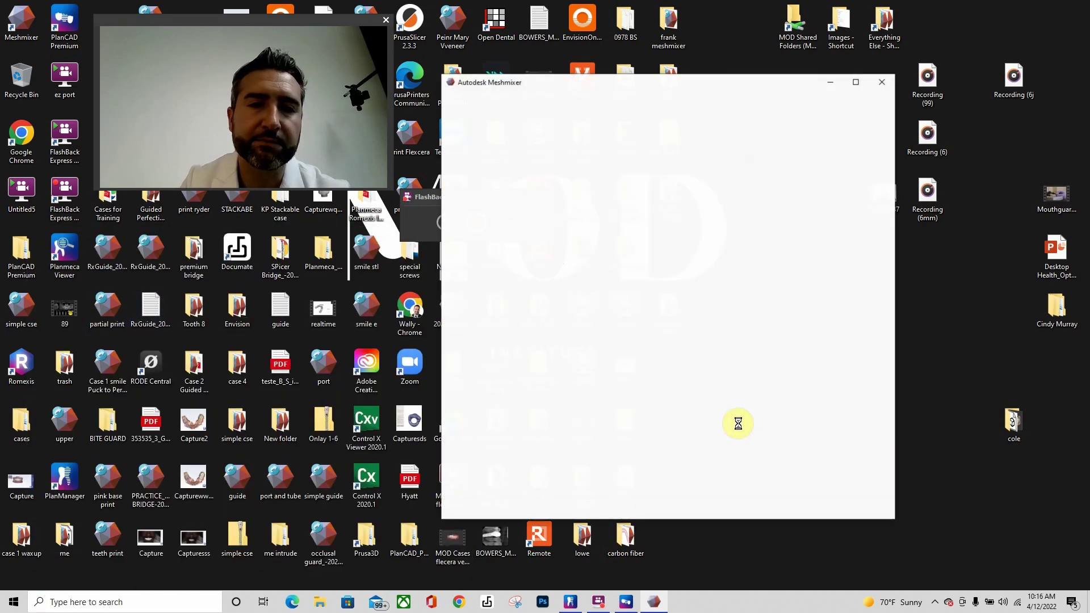
click(856, 84)
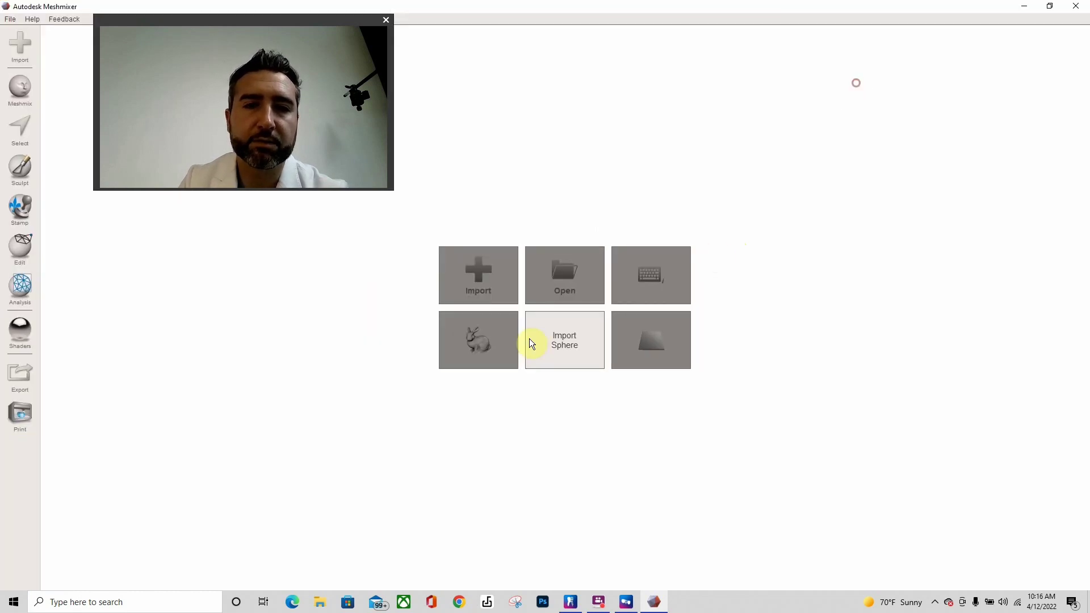
click(477, 280)
drag(587, 80, 889, 93)
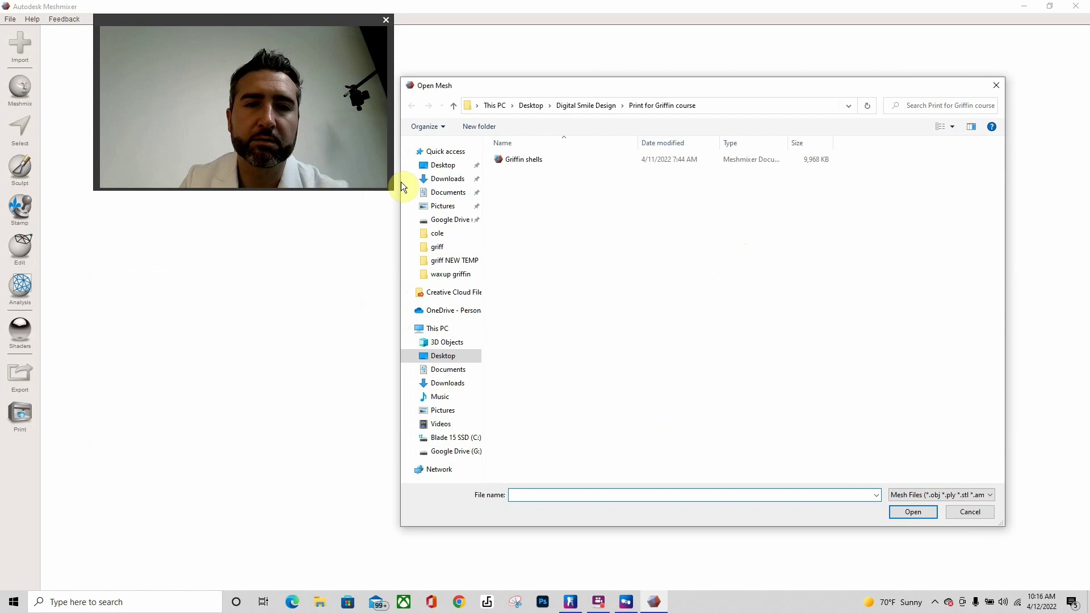
click(427, 167)
double_click(548, 475)
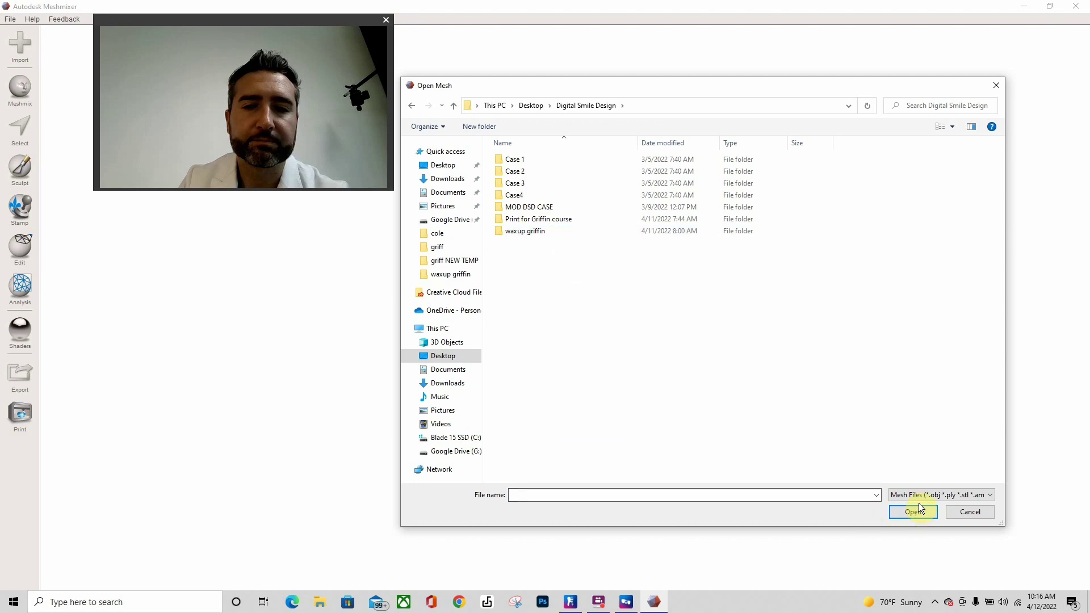
double_click(520, 233)
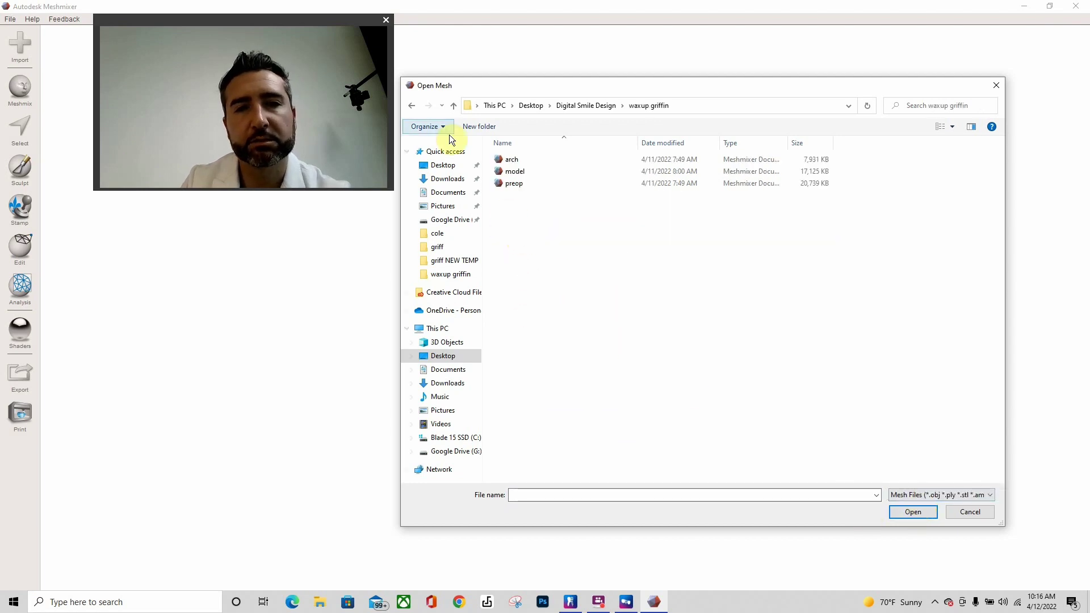
click(453, 106)
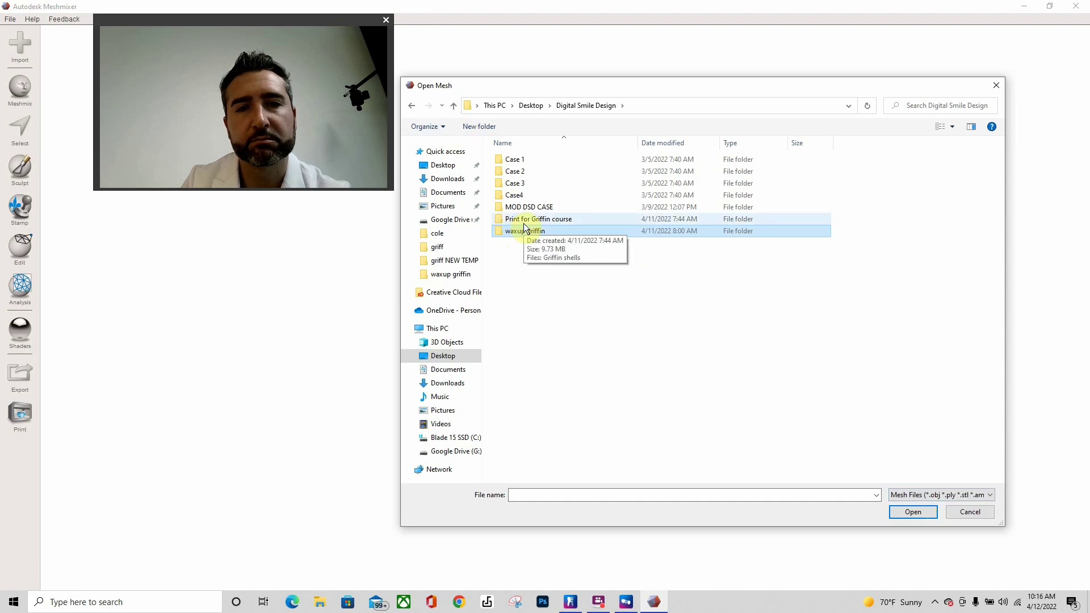
double_click(524, 221)
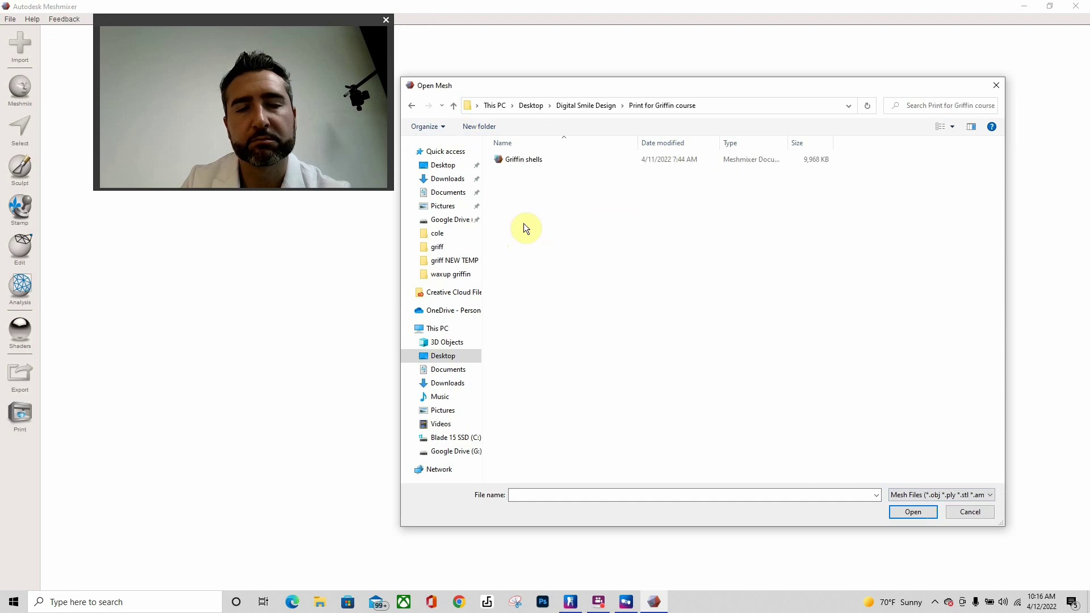
click(999, 85)
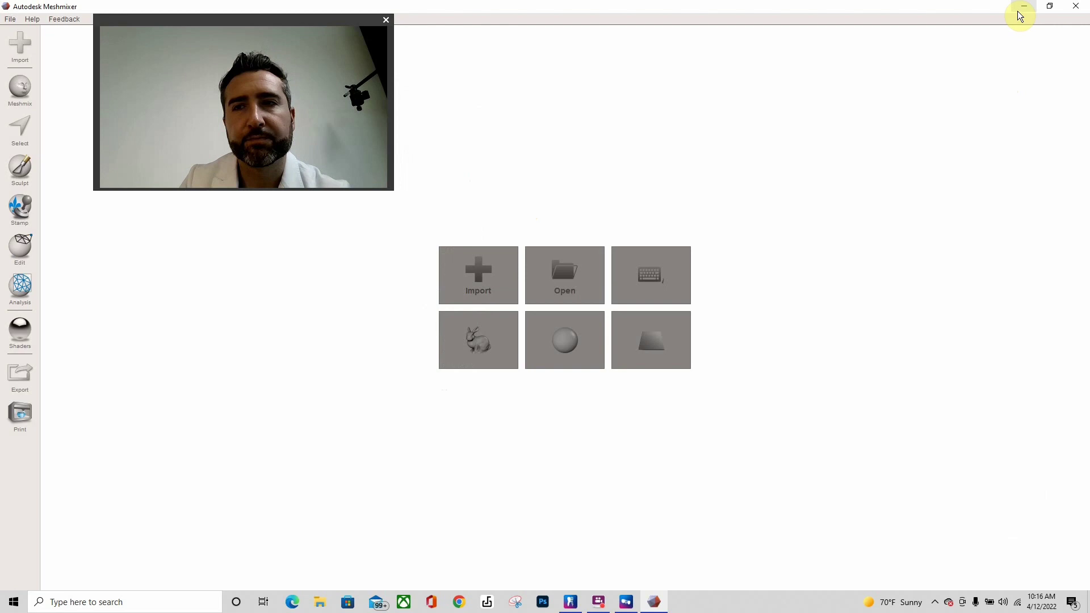
Switch back to PlanCAD Premium, show the jaw scan and hide the merged crowns
click(1024, 6)
click(654, 602)
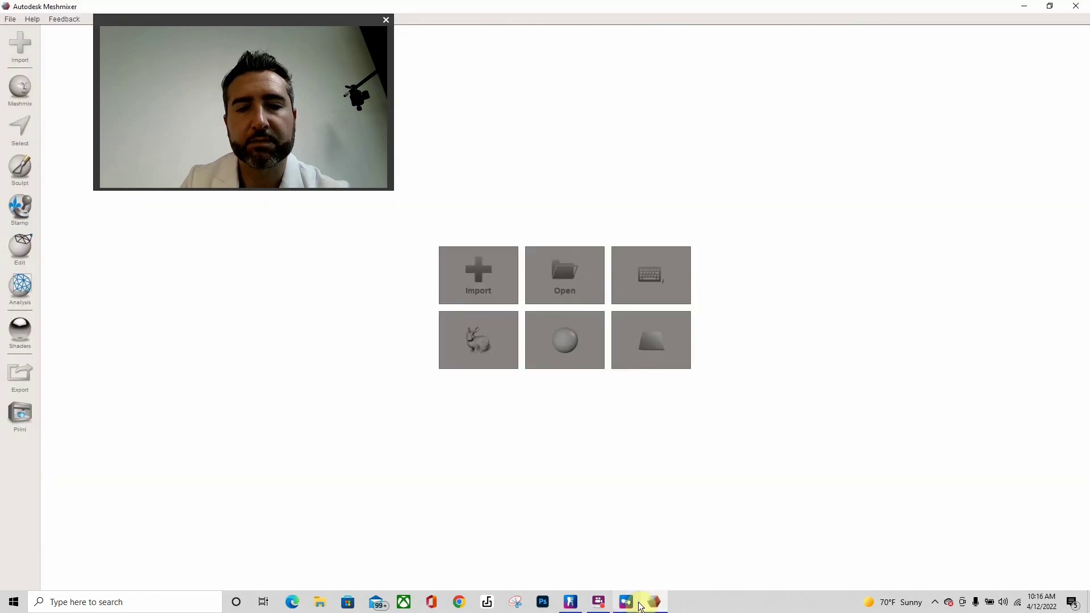
click(627, 602)
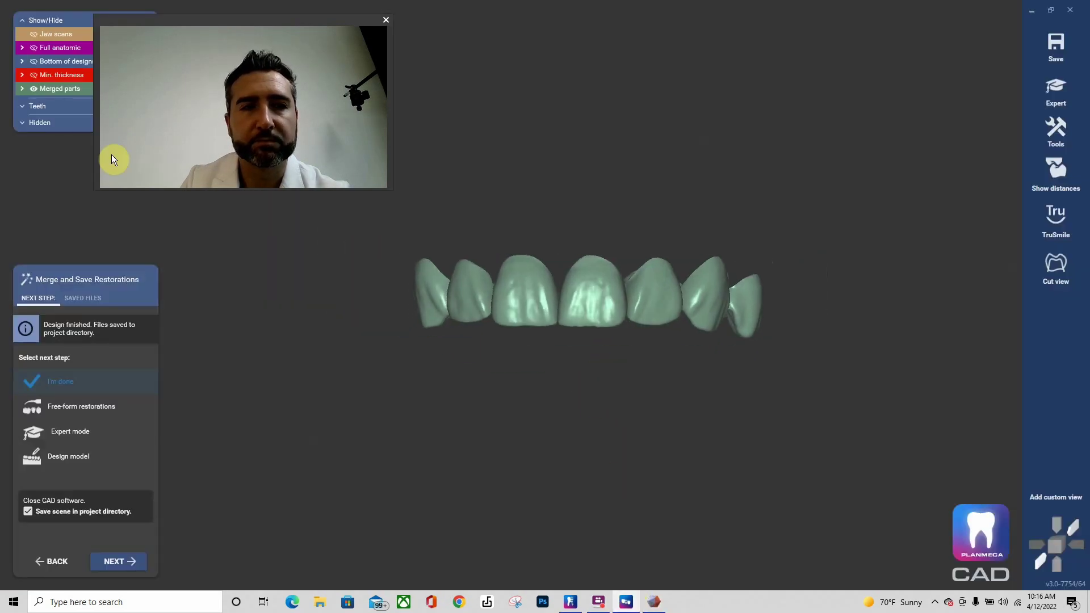
click(33, 34)
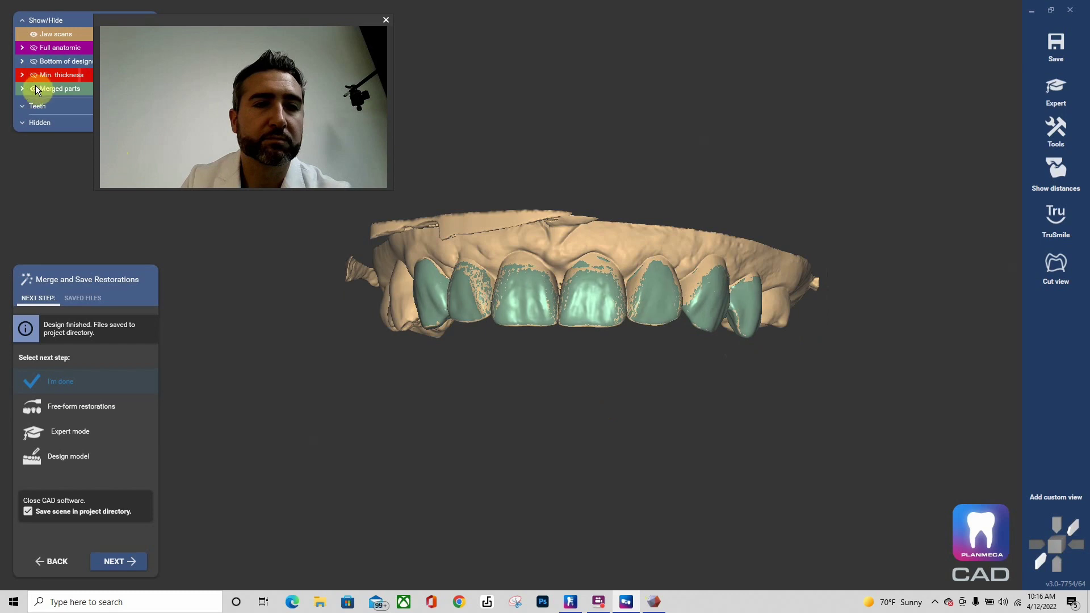
click(33, 88)
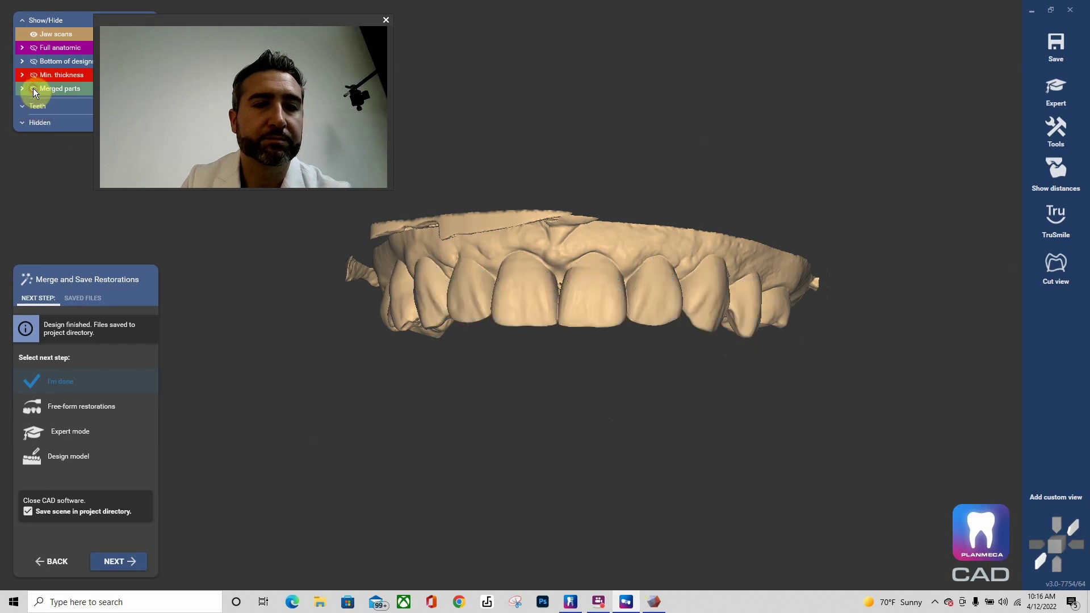
Start another scene save in the case's NEW TEMP folder on the Desktop with Plain STL as the file type
right_click(570, 404)
click(587, 465)
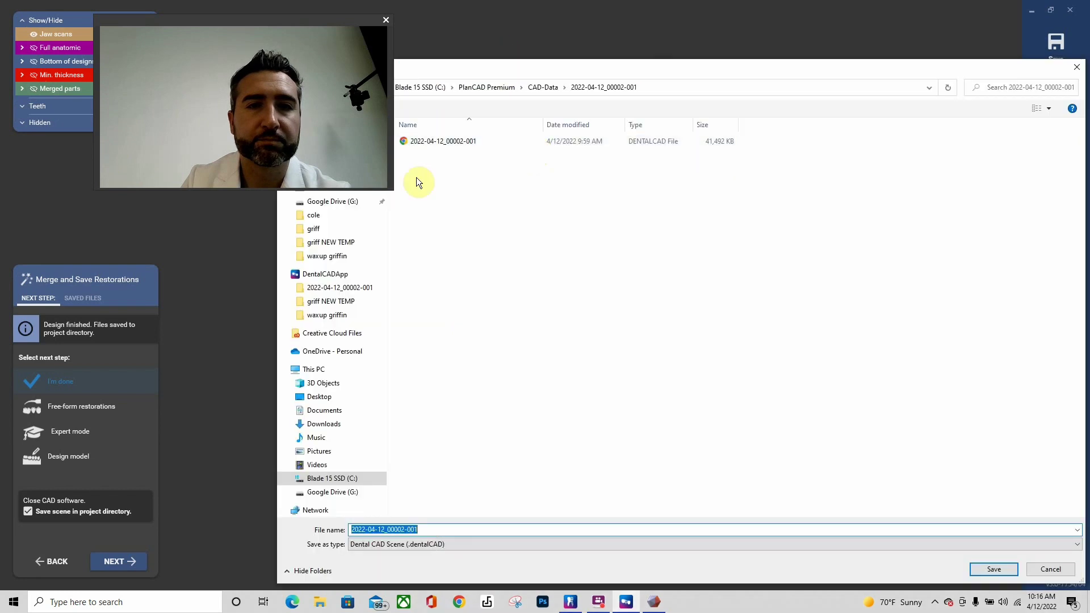
drag(318, 24, 187, 15)
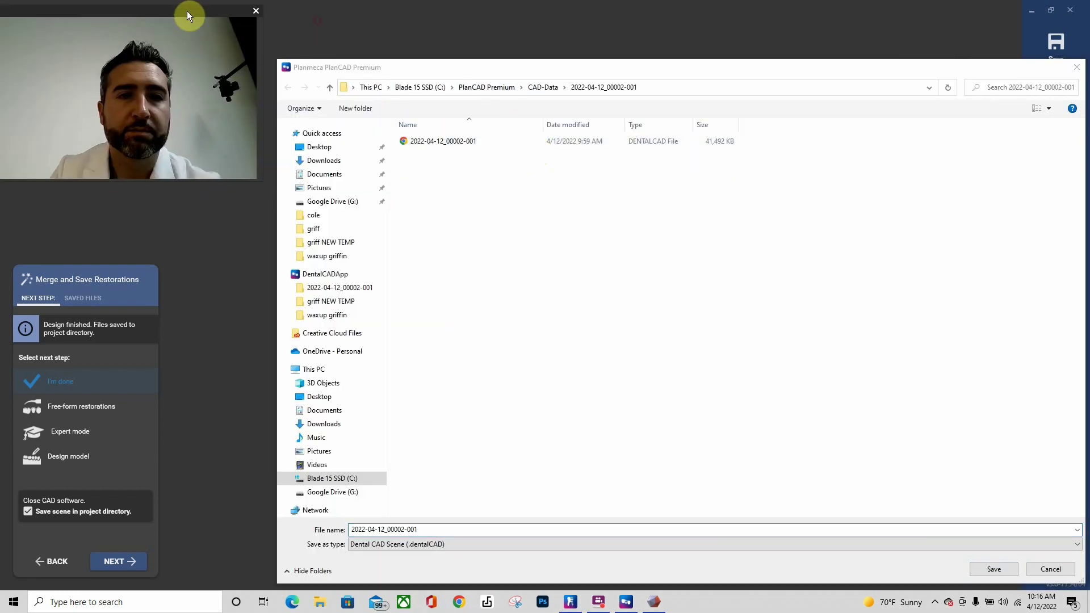
click(310, 147)
double_click(426, 177)
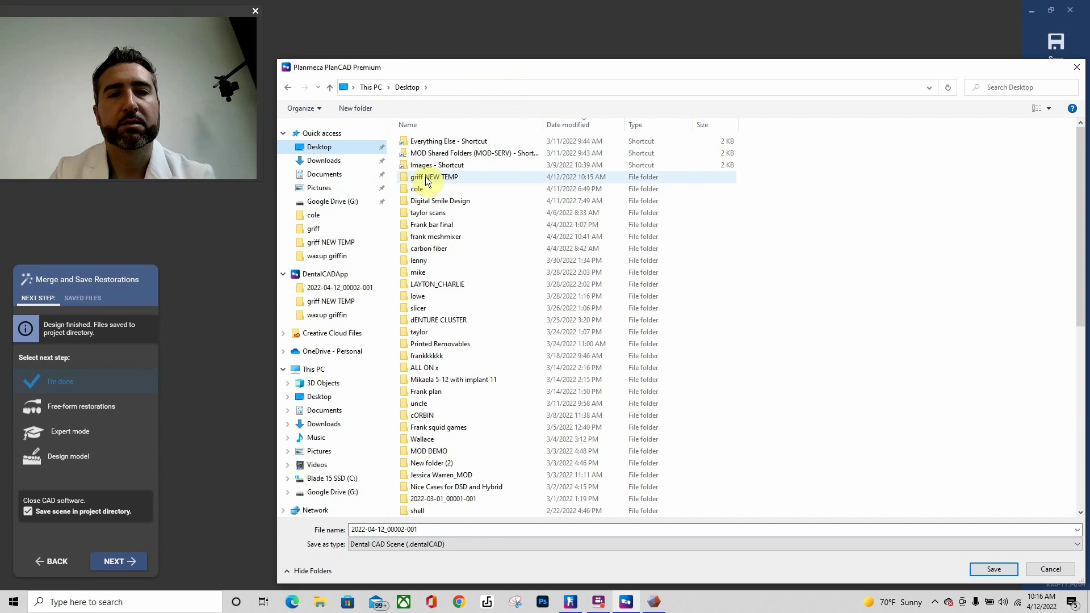
click(414, 546)
click(413, 563)
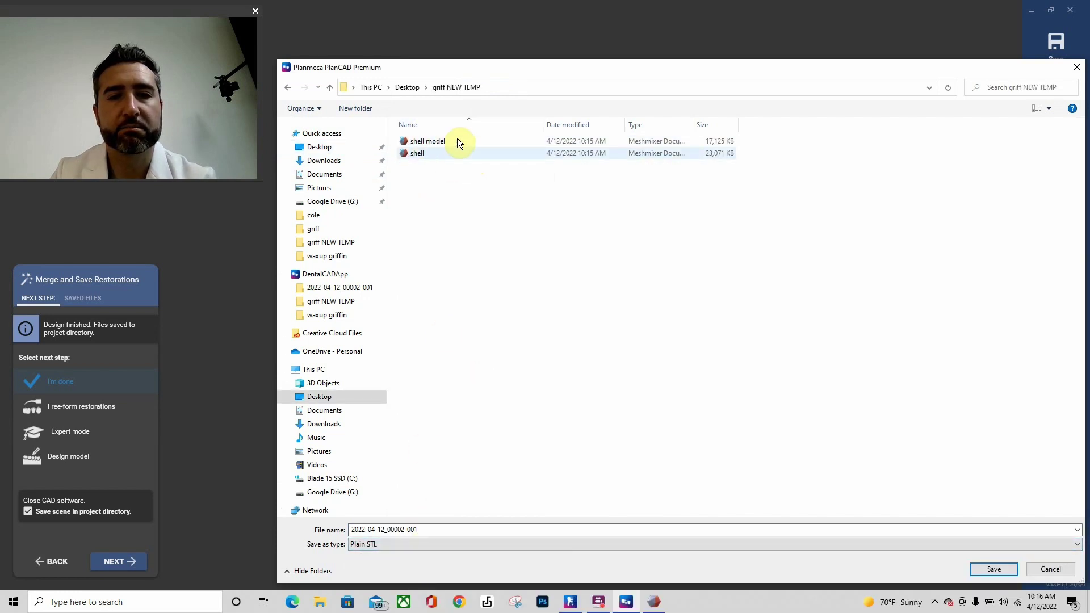
Save only the visible jaw scan under the name EHAT, using the default coordinate system, and return to Meshmixer
double_click(421, 530)
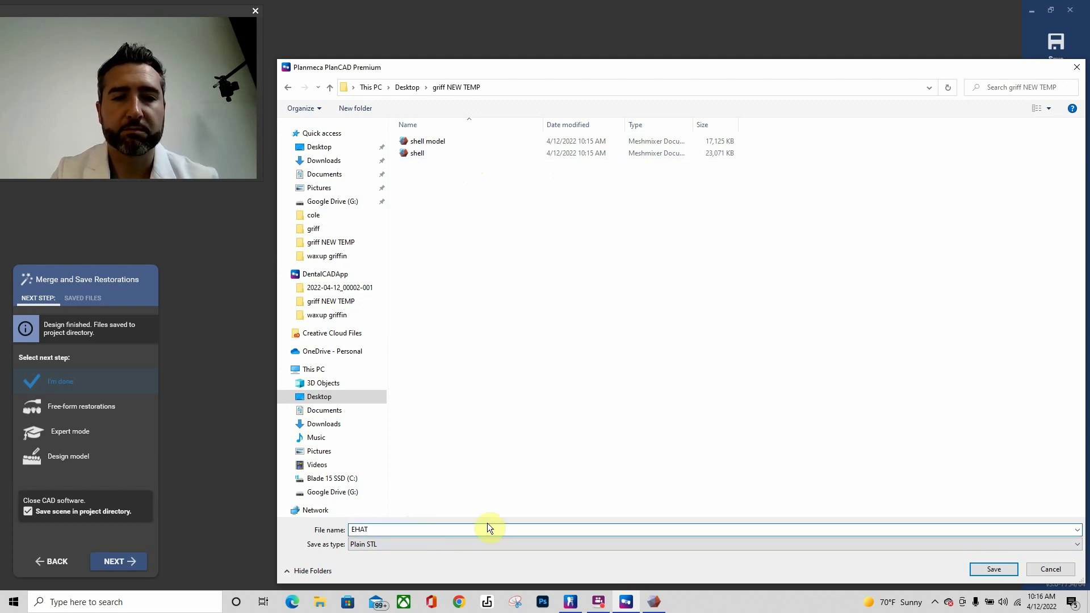
click(995, 568)
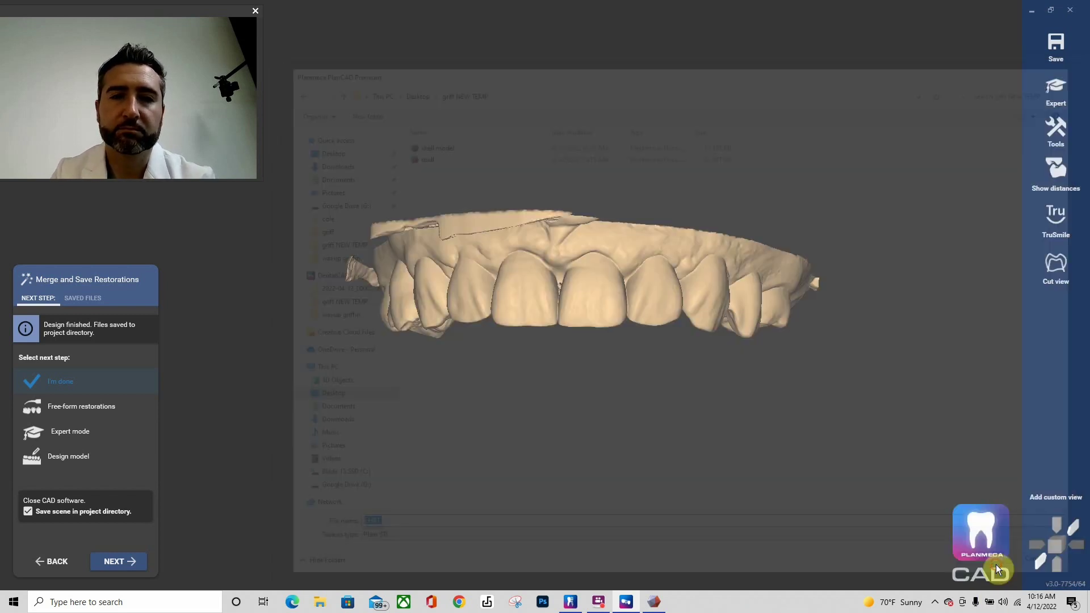
click(505, 355)
click(503, 352)
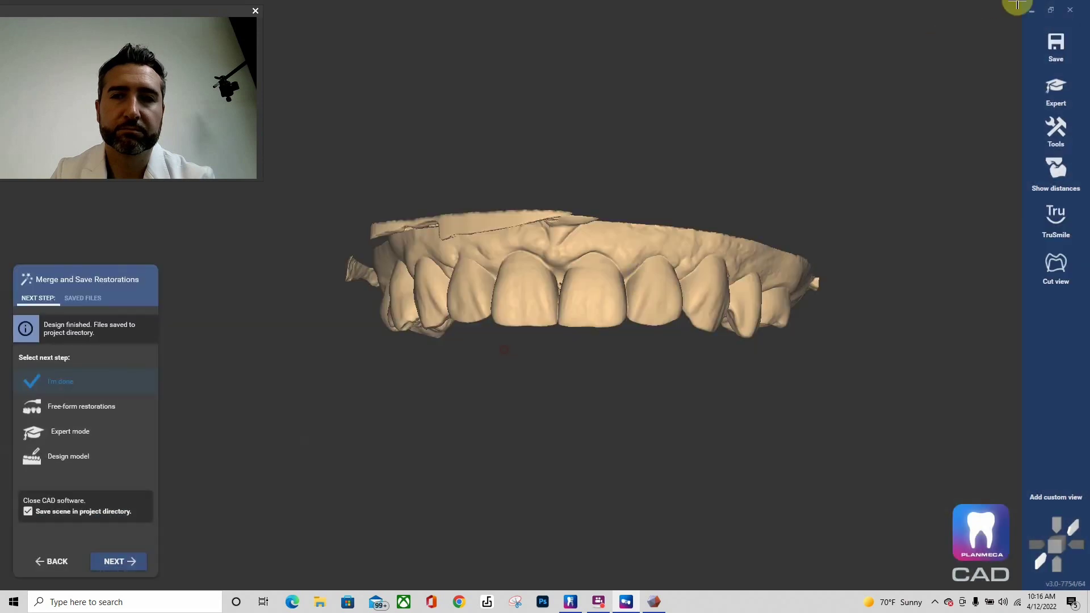
click(1071, 10)
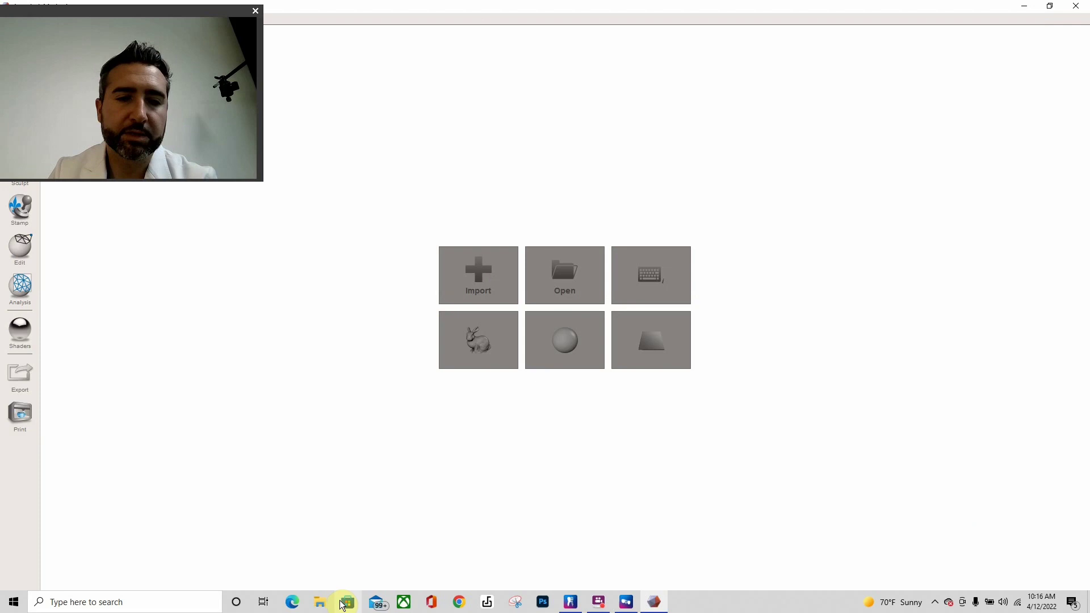
Open the case's NEW TEMP folder on the Desktop in File Explorer and place its window beside the Meshmixer import area
click(322, 603)
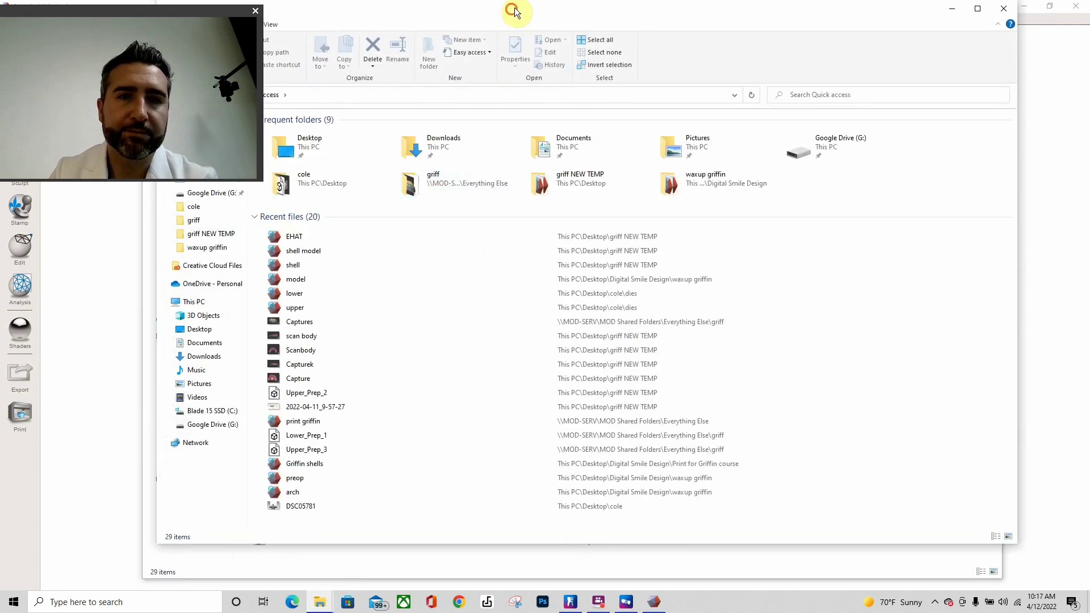
drag(514, 12, 731, 57)
click(335, 41)
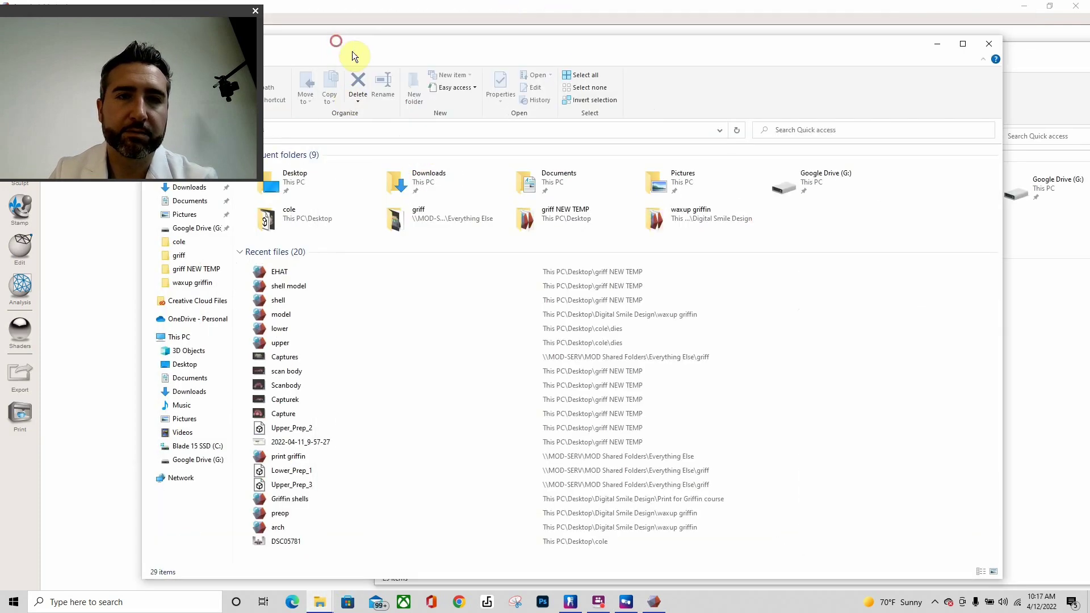
click(990, 44)
click(428, 186)
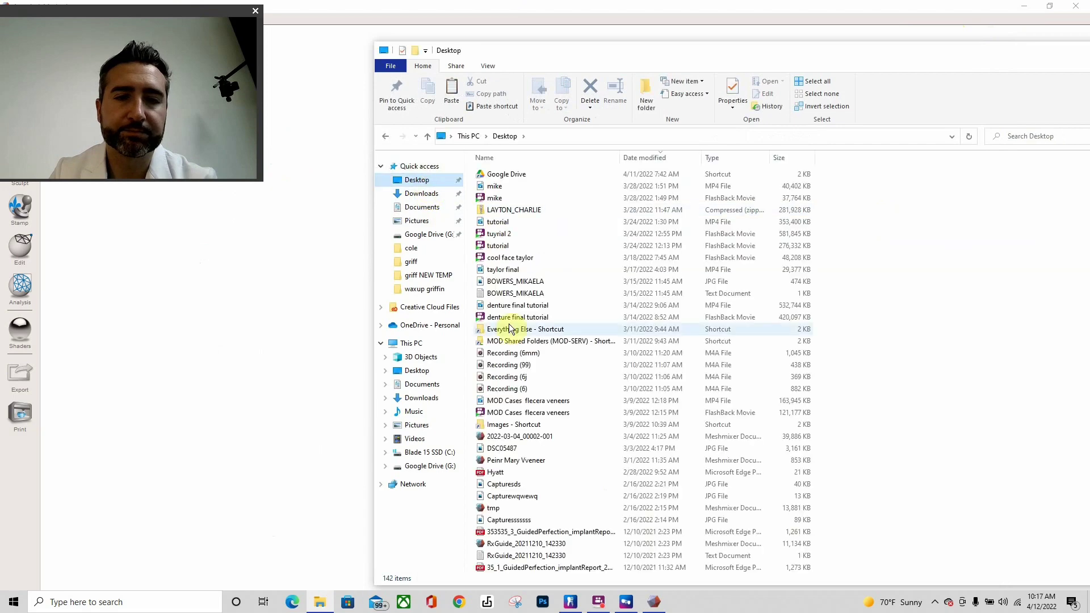
scroll(488, 466, down, 10)
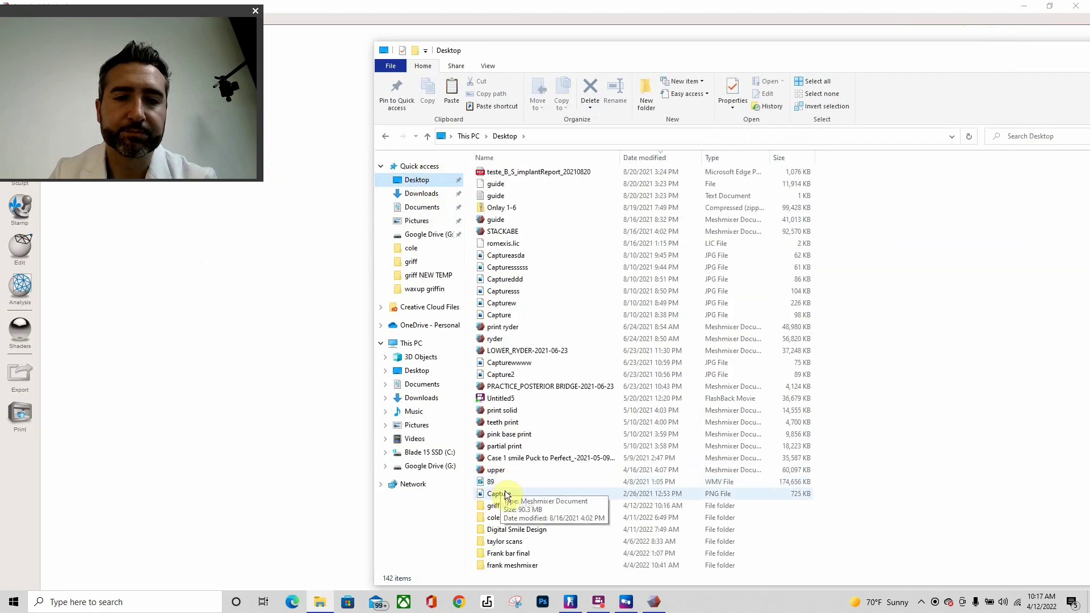
double_click(502, 506)
drag(545, 51, 756, 95)
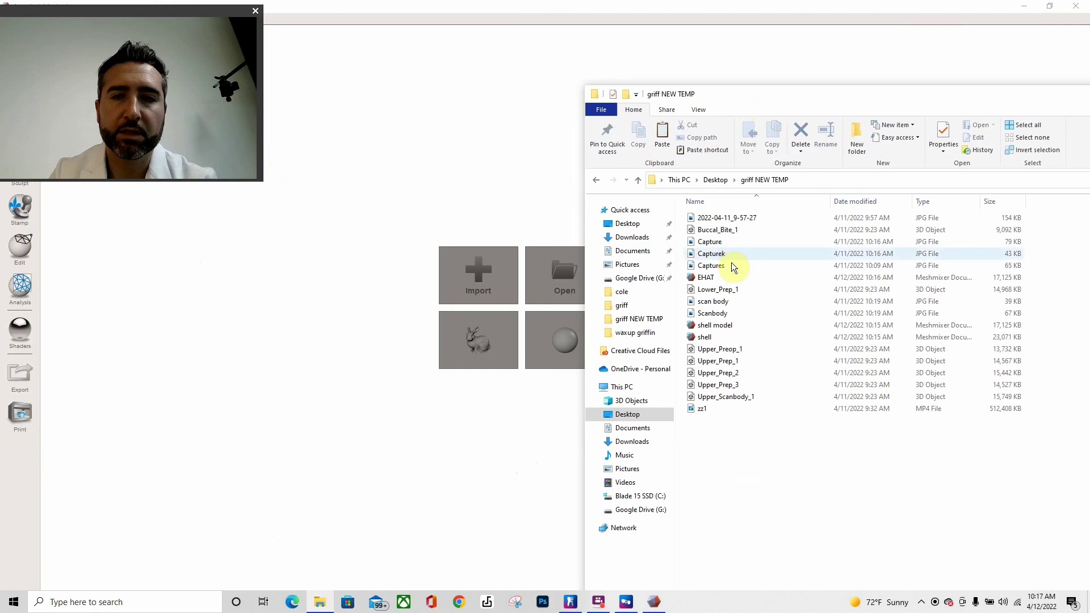
Bring the shell model and shell STL files together into the Meshmixer scene and close the folder window
click(713, 314)
click(714, 325)
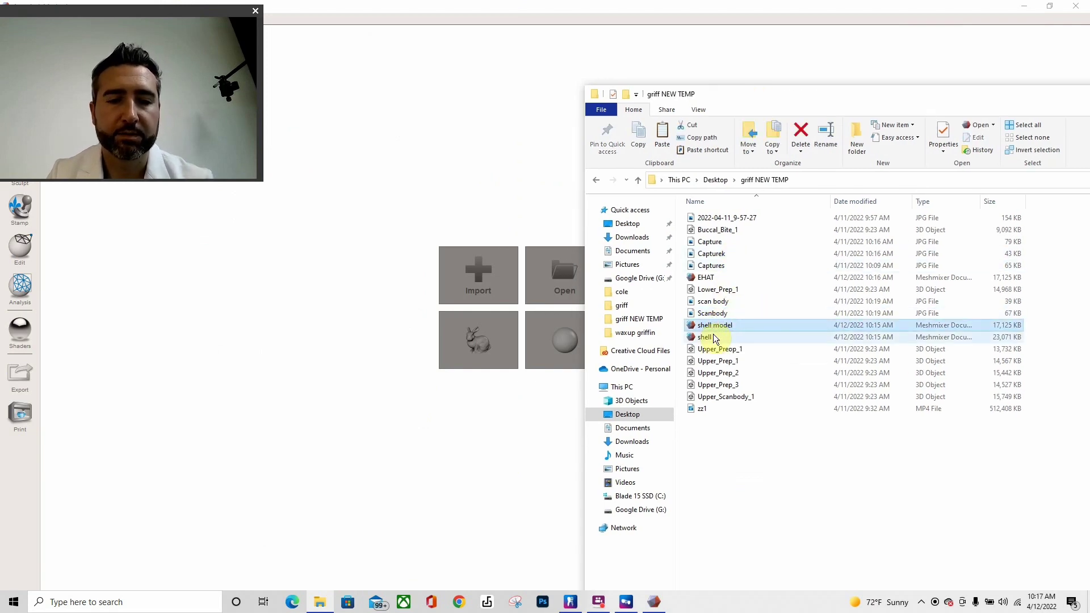
ctrl+click(714, 338)
drag(385, 354, 375, 357)
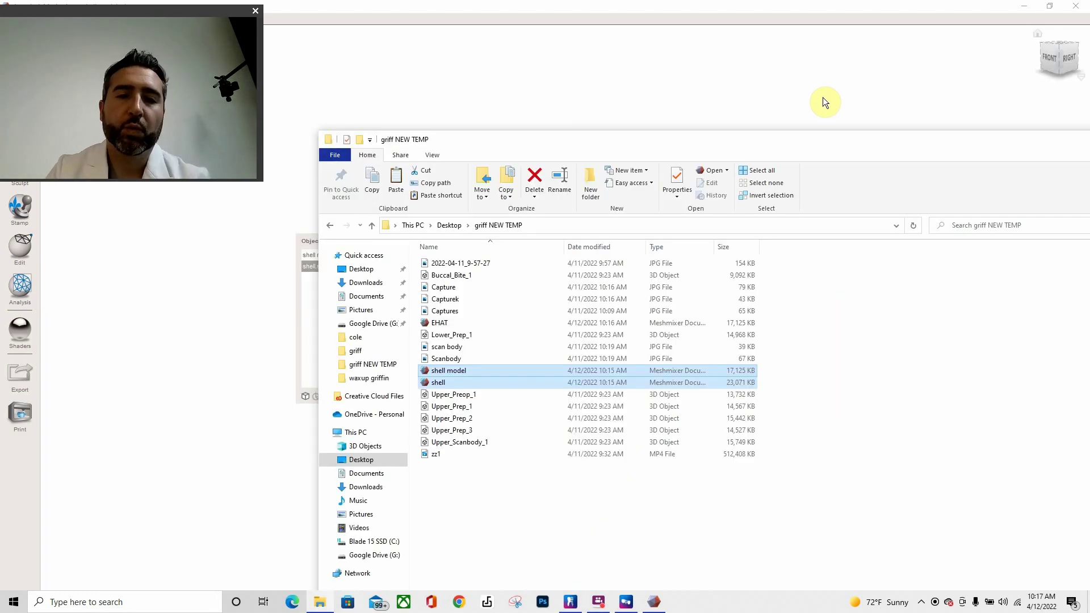
drag(834, 143, 693, 169)
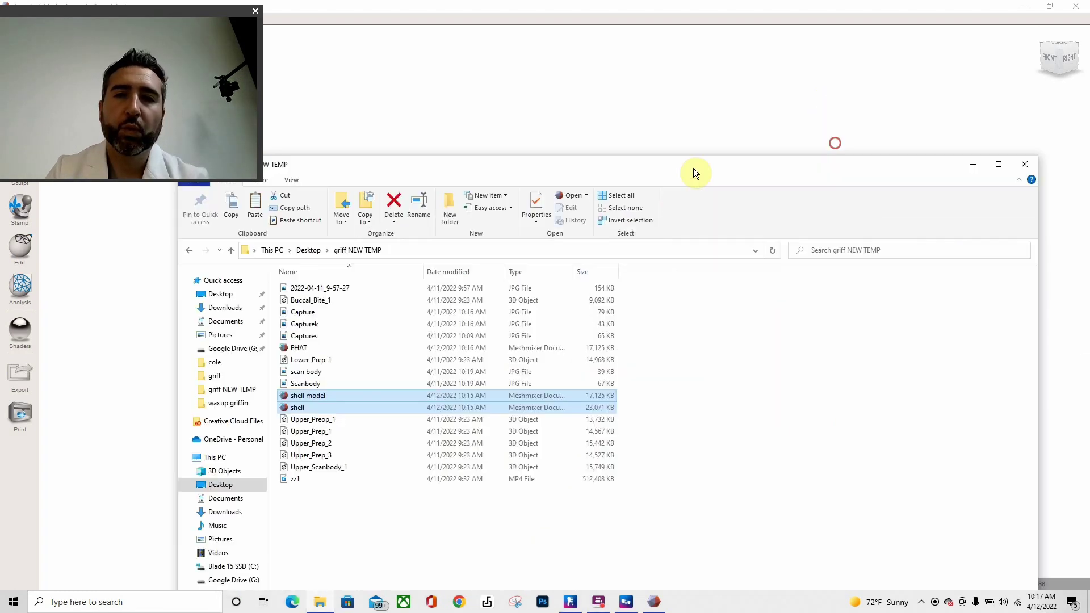
click(1025, 169)
Examine the crown shells seated on the jaw model and alone with the model hidden, from the occlusal and facial sides
right_drag(702, 363, 568, 244)
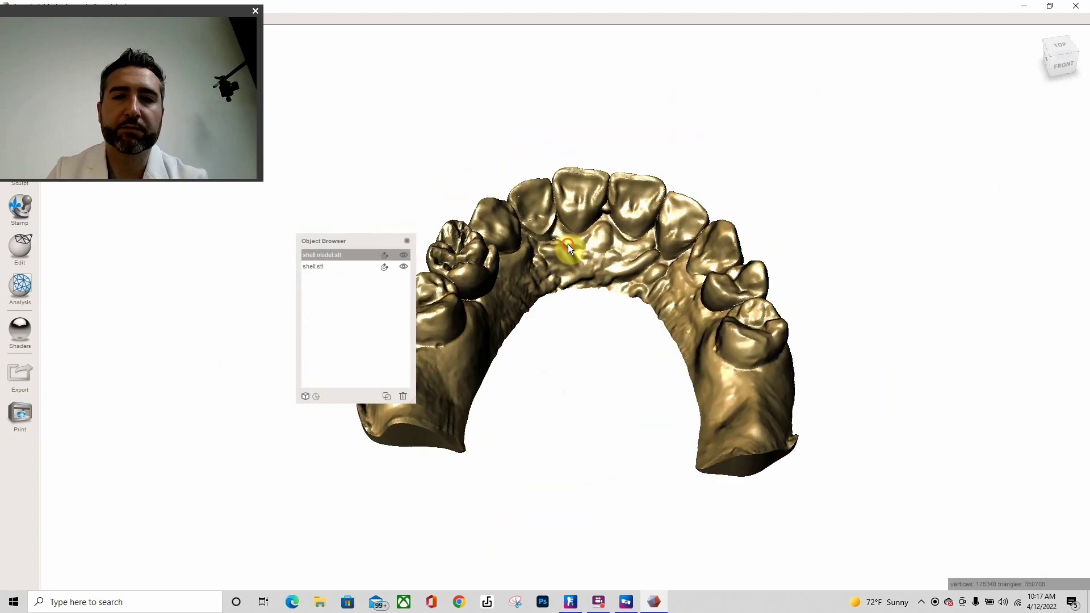
right_drag(473, 185, 521, 241)
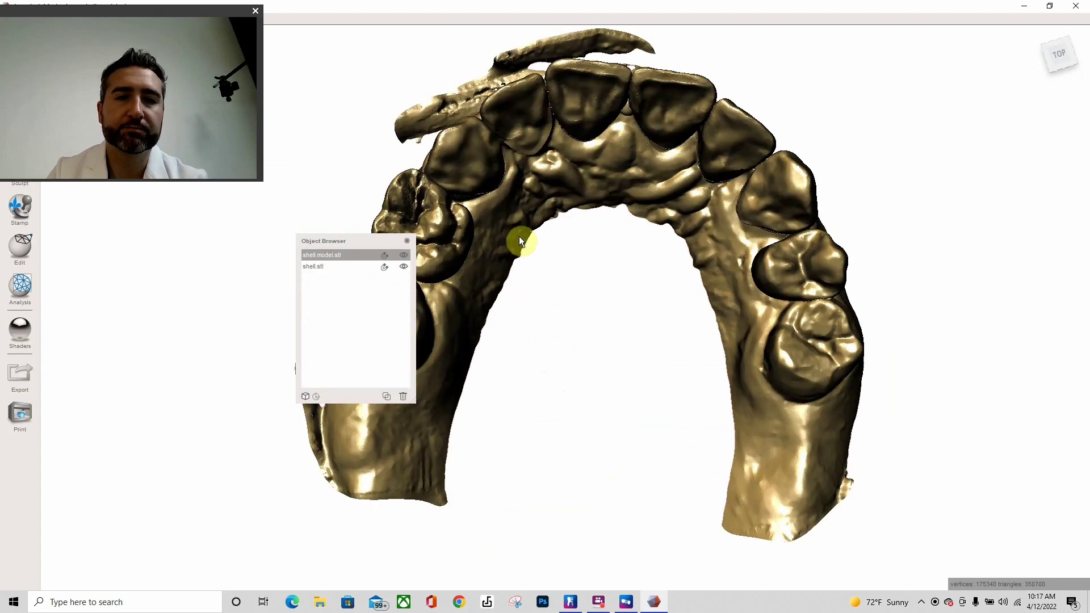
right_drag(477, 171, 606, 343)
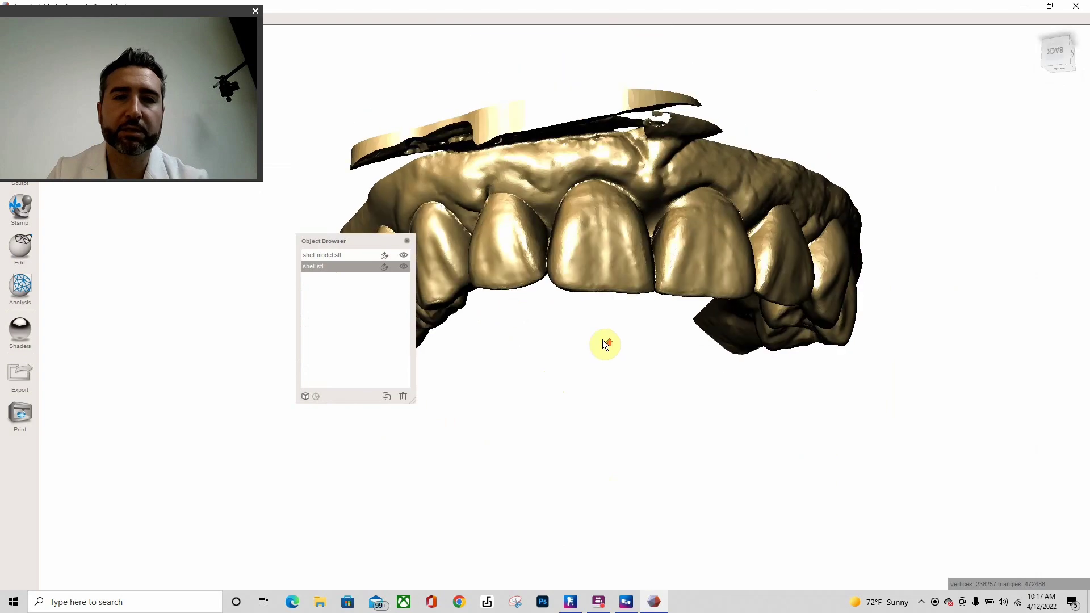
scroll(604, 318, up, 5)
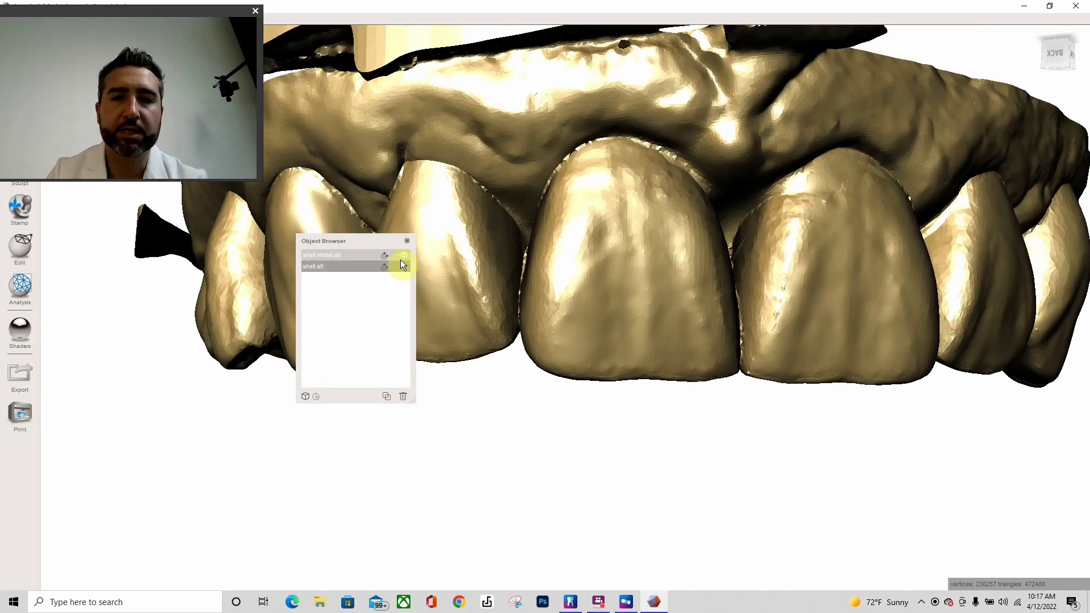
click(401, 264)
click(404, 255)
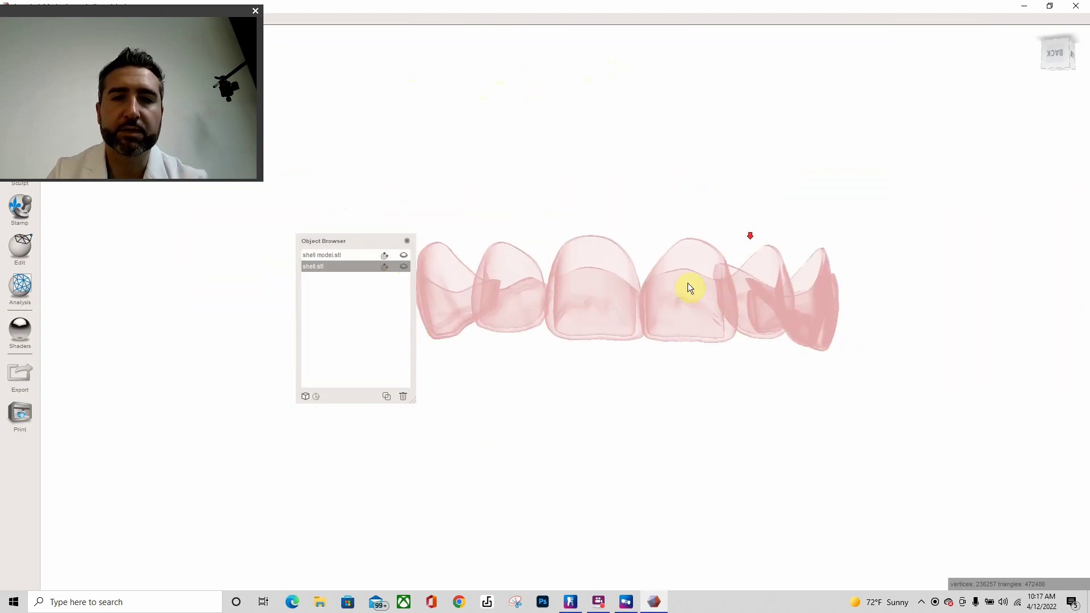
click(402, 269)
right_drag(631, 235, 622, 99)
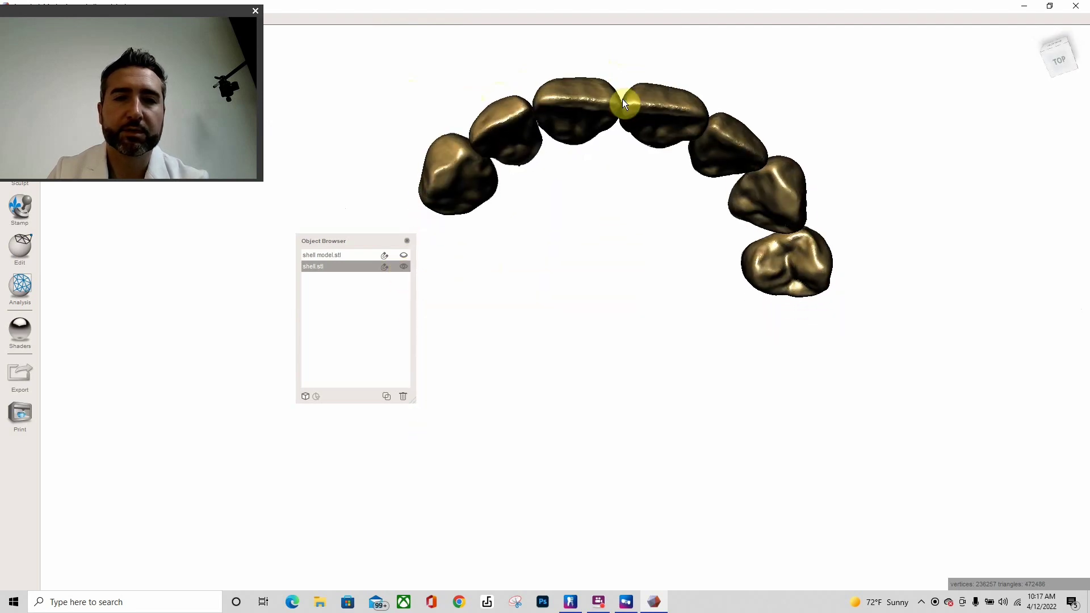
click(405, 256)
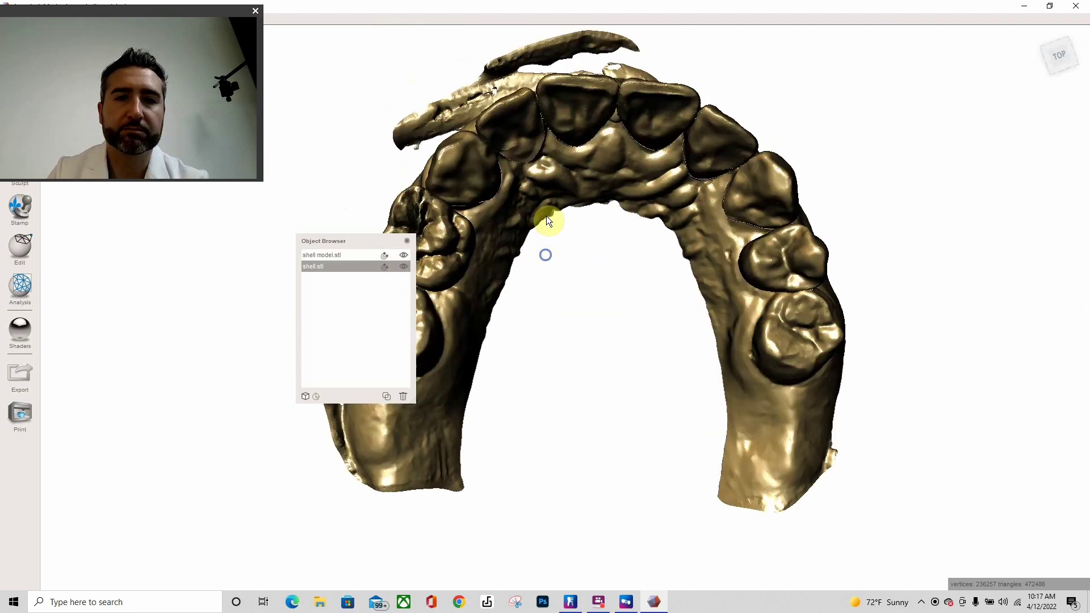
Apply a grey shader to the jaw model only and move the Object Browser clear of the arch
click(32, 334)
drag(106, 329, 509, 262)
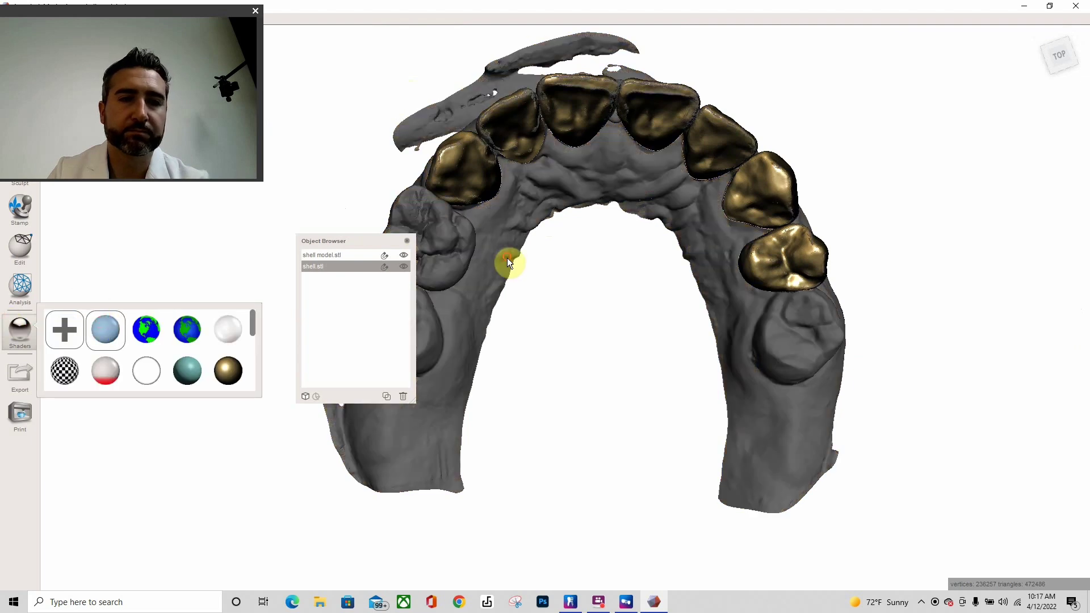
right_drag(609, 270, 516, 277)
click(516, 276)
scroll(612, 287, up, 3)
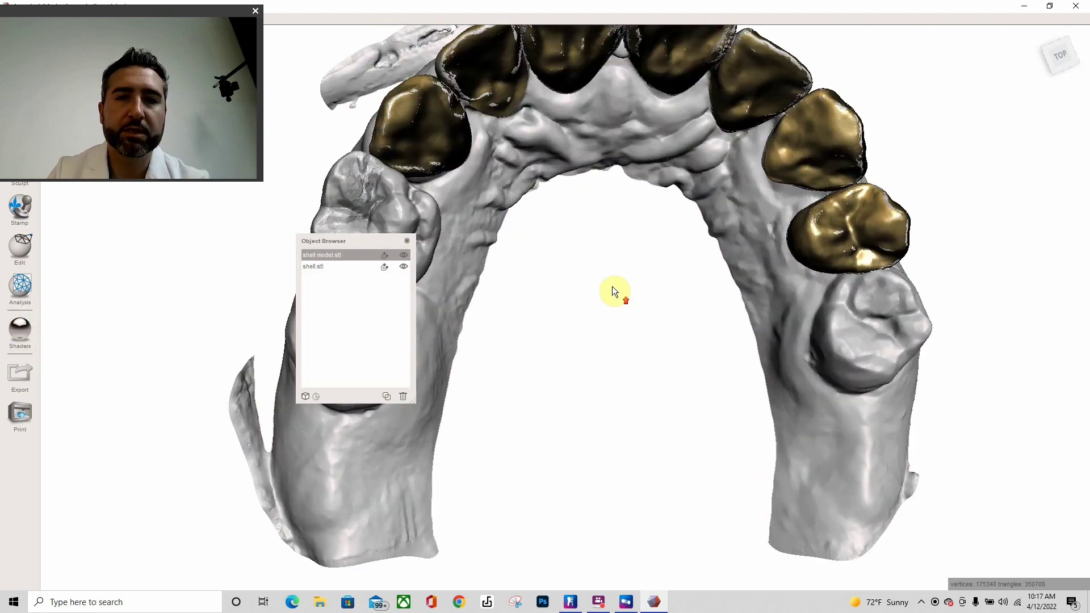
drag(377, 244, 223, 308)
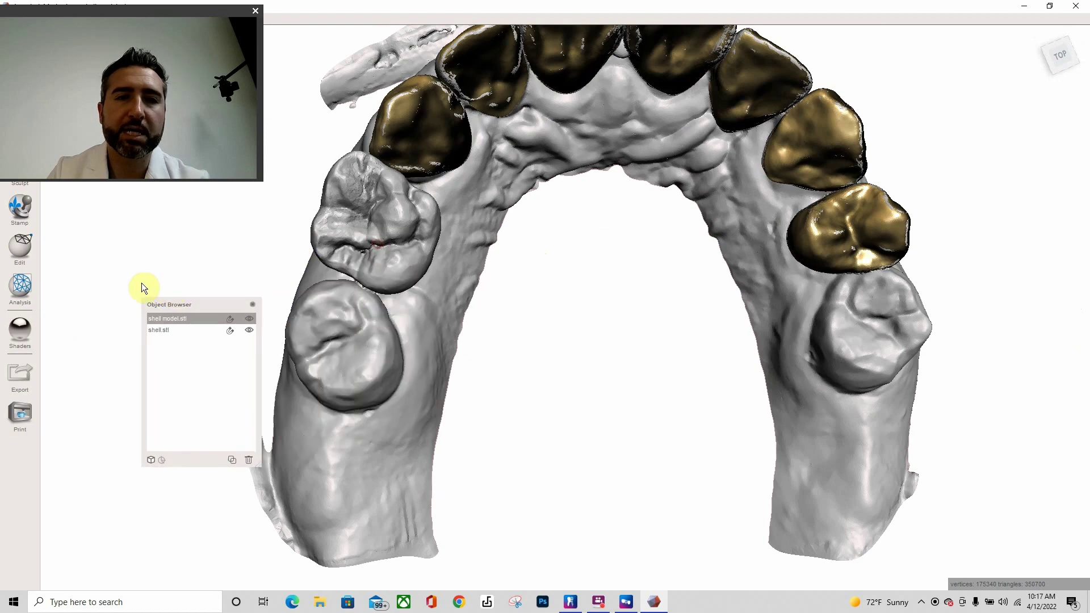
right_drag(612, 262, 584, 126)
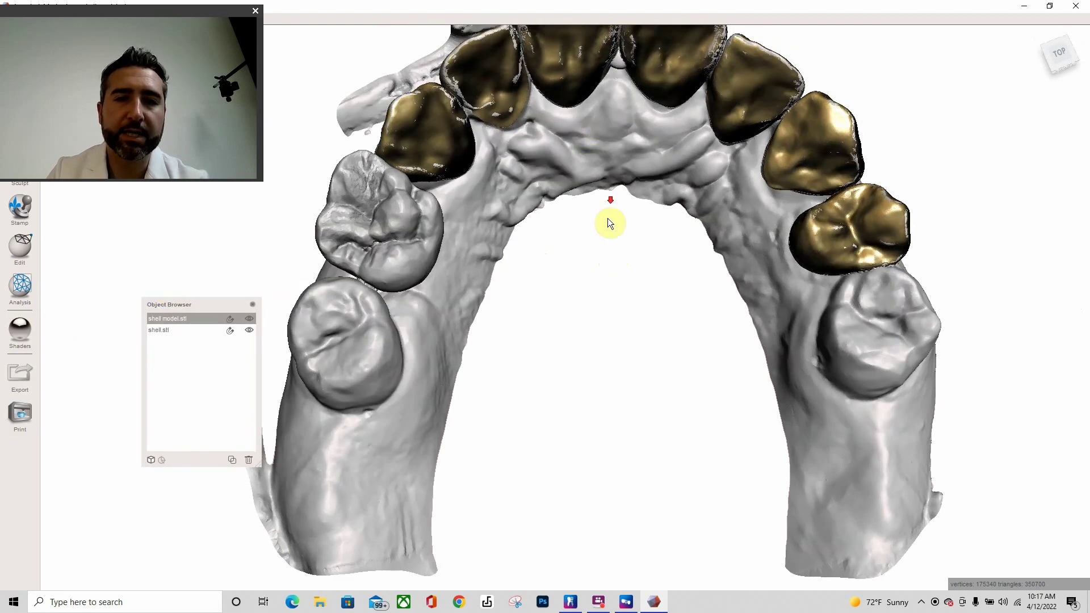
scroll(610, 202, down, 3)
right_drag(609, 223, 609, 219)
Brush-select a continuous band of palatal tissue behind the teeth on the jaw model, using the Unwrap Brush at size 33
drag(163, 6, 1010, 33)
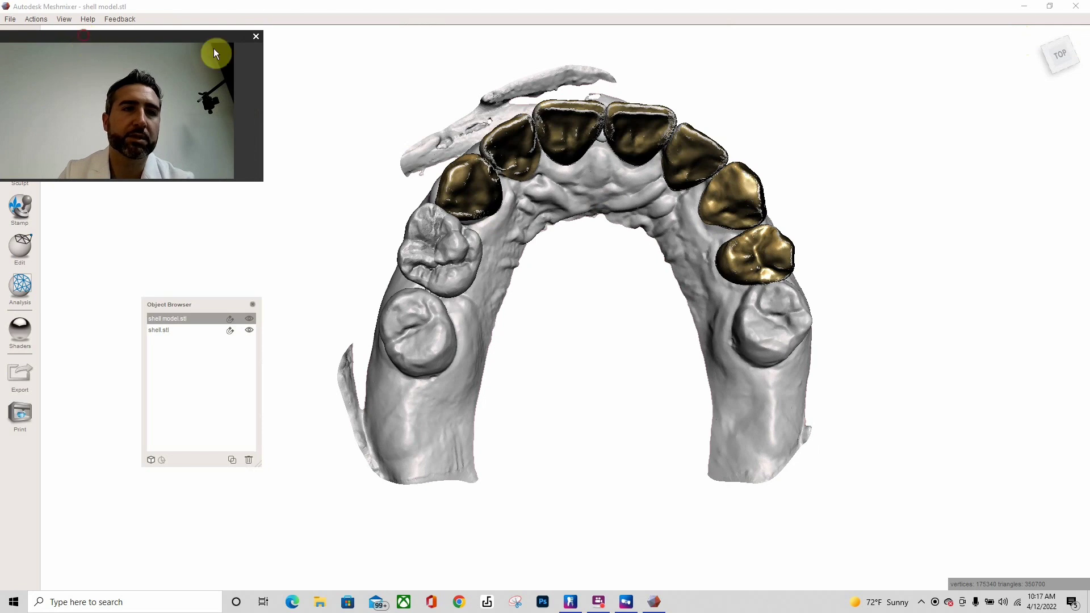
drag(214, 53, 903, 9)
click(20, 128)
scroll(619, 216, up, 2)
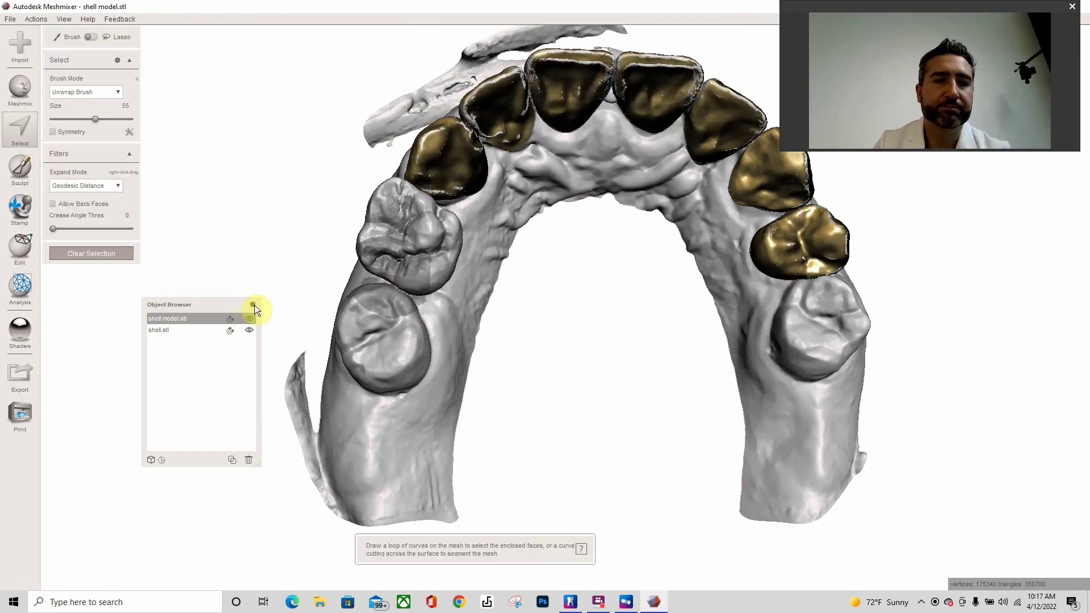
scroll(584, 304, down, 2)
scroll(577, 271, up, 3)
scroll(573, 292, down, 2)
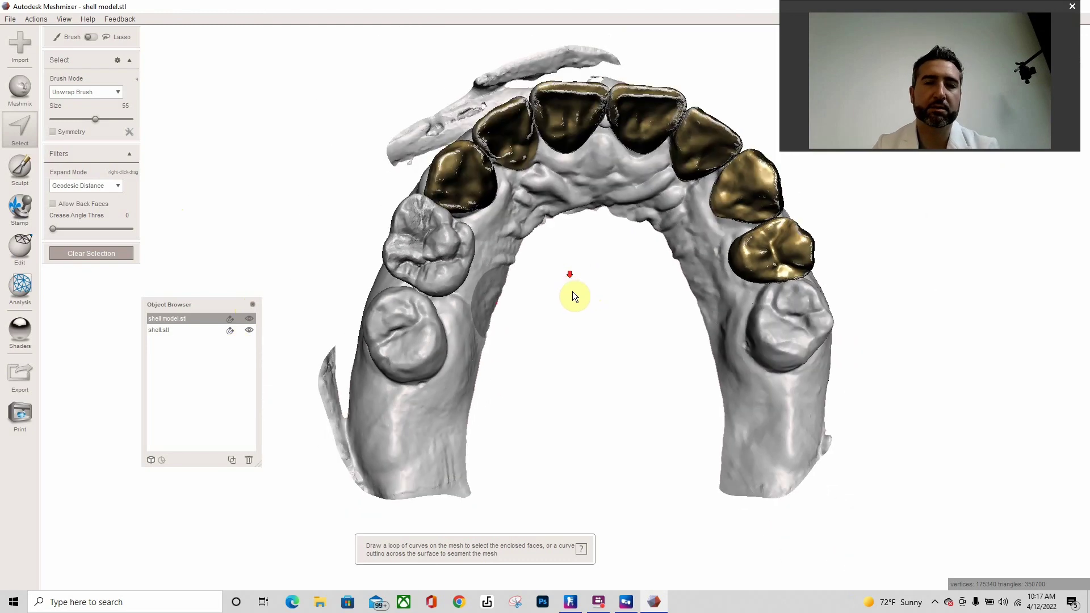
right_drag(582, 292, 582, 261)
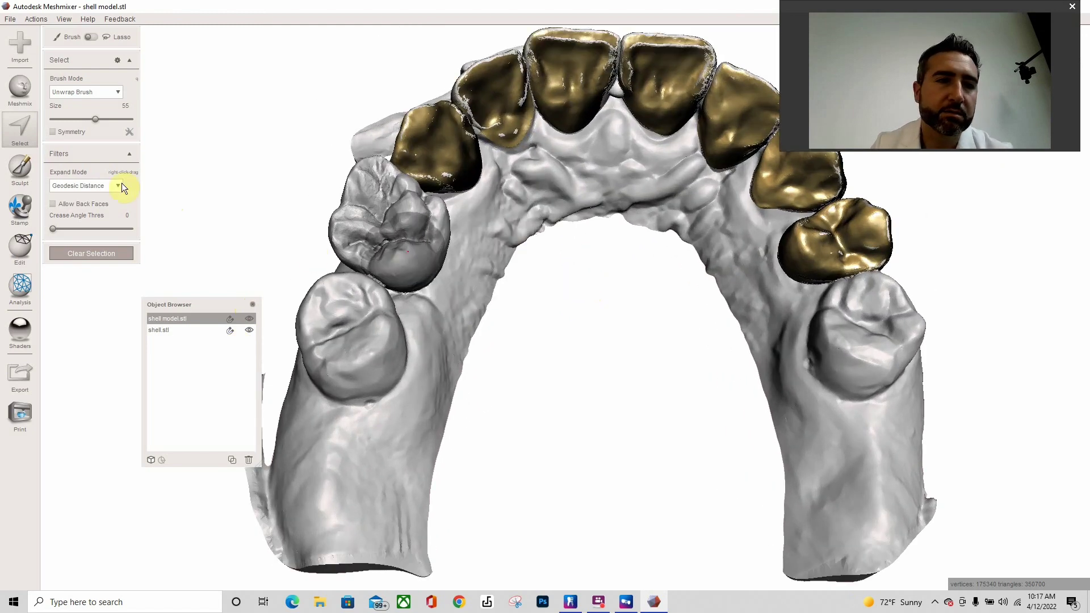
drag(96, 120, 73, 118)
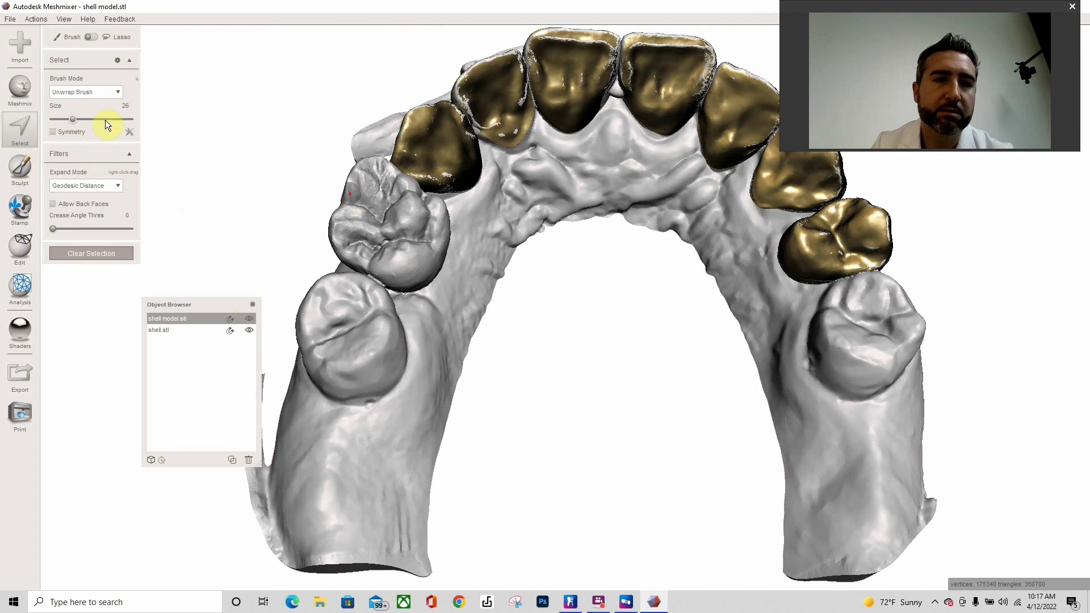
click(77, 118)
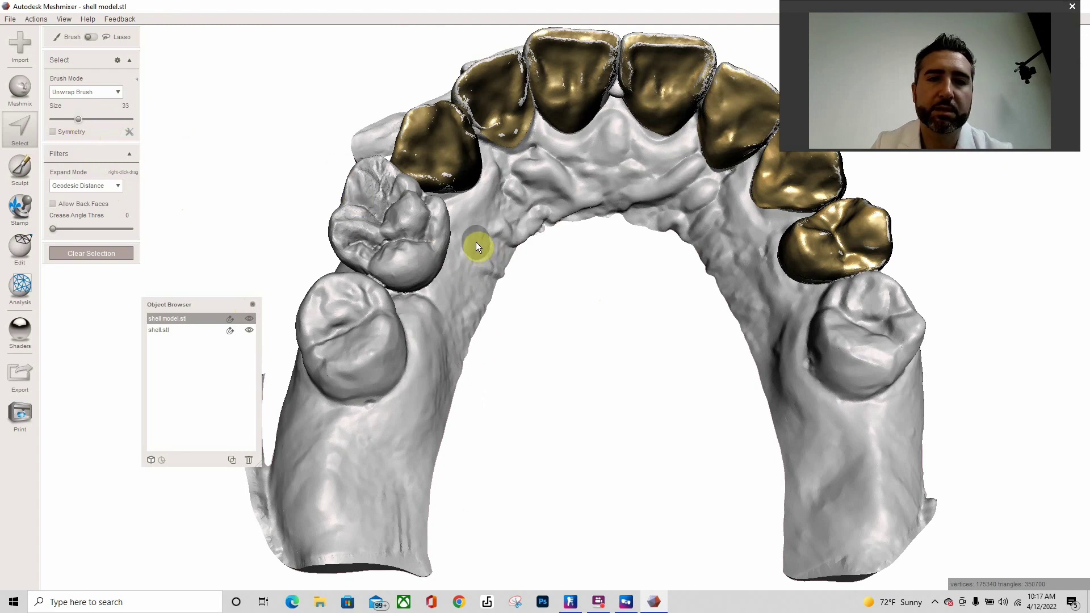
drag(453, 304, 463, 282)
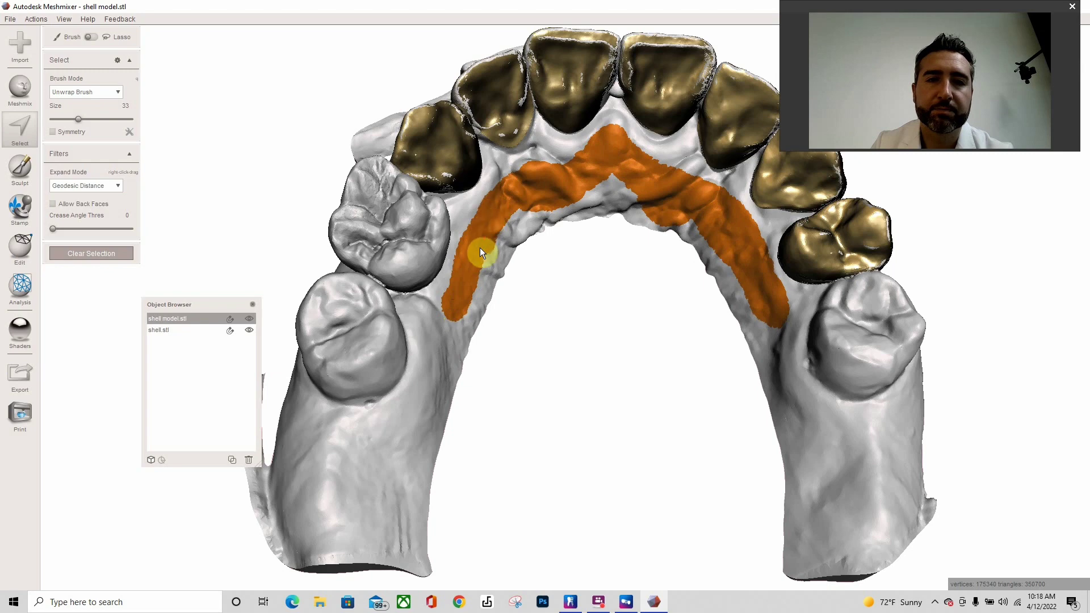
drag(477, 238, 488, 208)
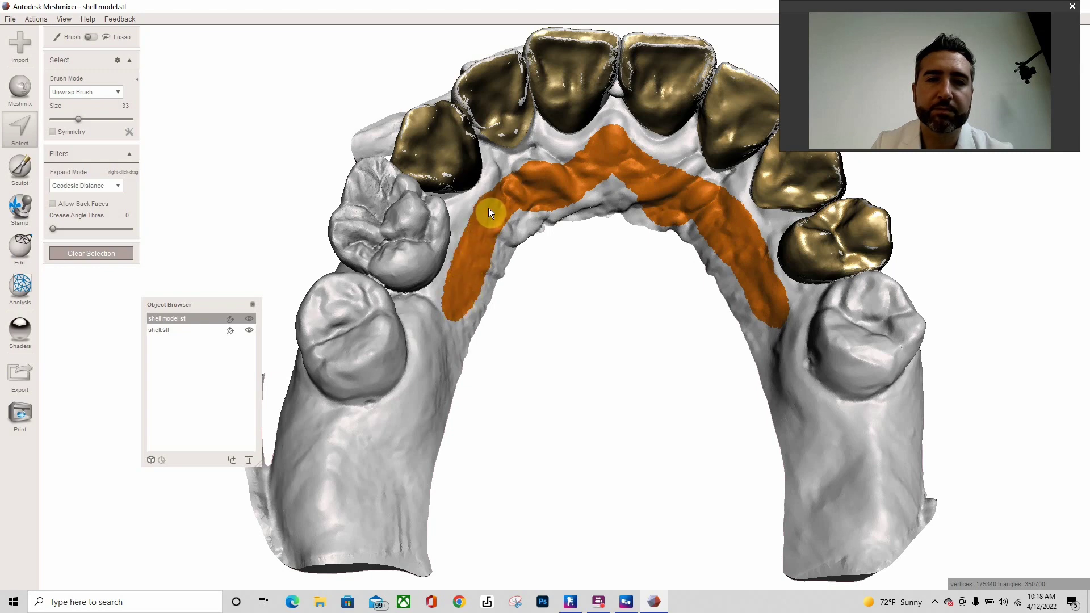
Smooth the boundary of the selected palatal band with smoothness 50, preserve shape 50 and 30 iterations
mouse_move(586, 367)
right_down()
mouse_move(510, 328)
mouse_move(599, 379)
mouse_move(568, 375)
mouse_move(587, 373)
mouse_move(556, 295)
mouse_move(527, 284)
right_up()
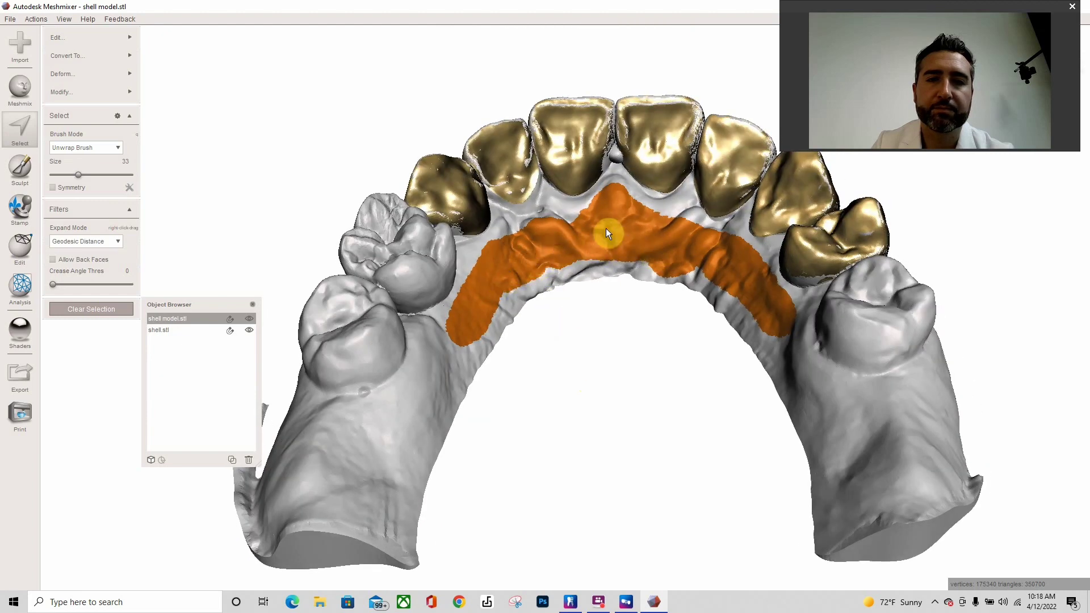
right_drag(601, 231, 637, 268)
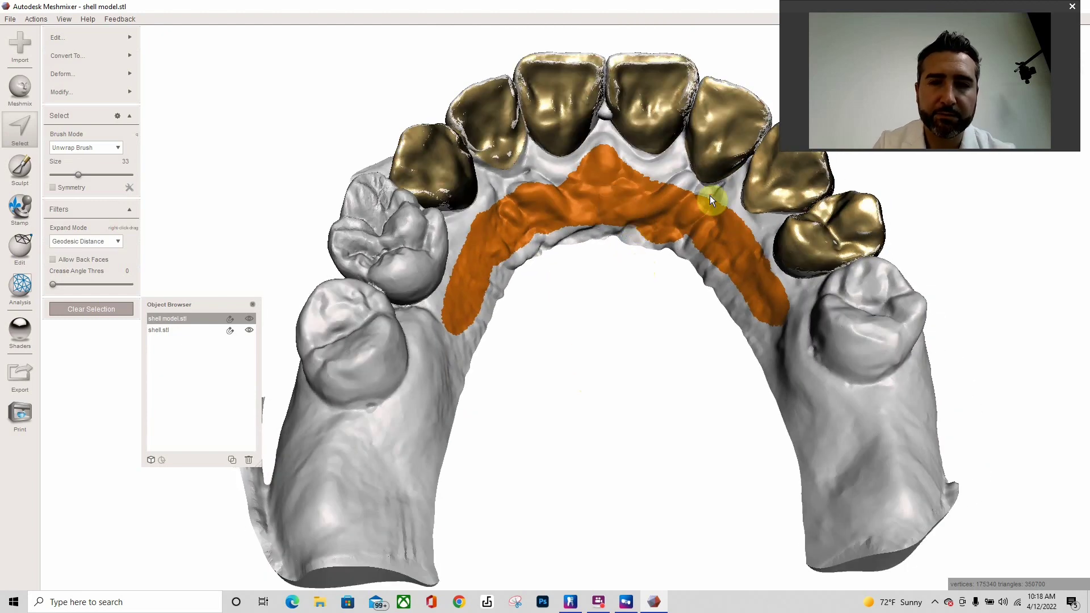
key(b)
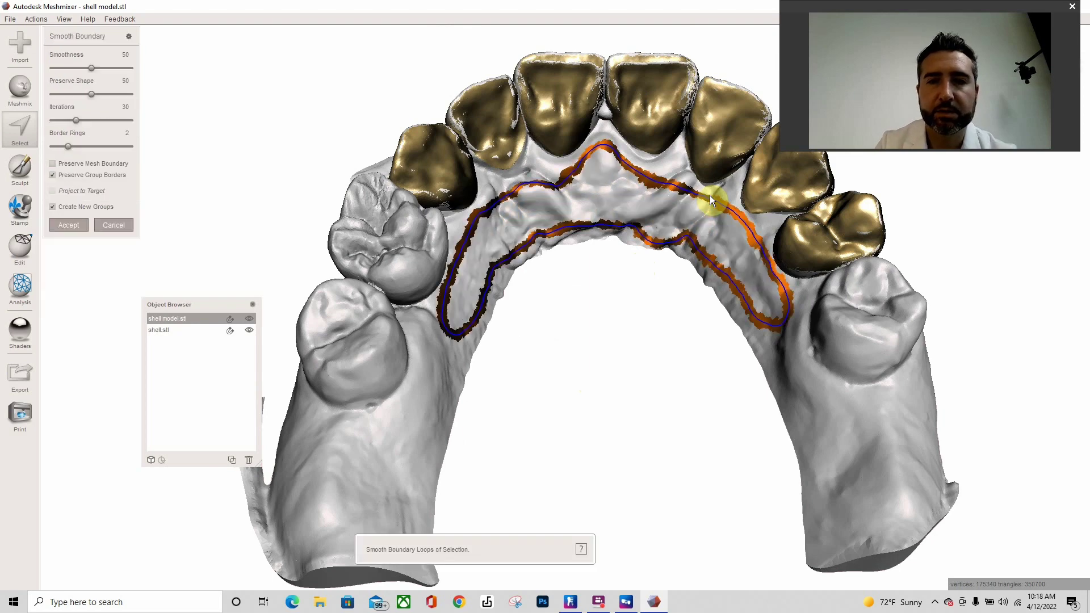
key(Return)
scroll(585, 356, up, 2)
scroll(568, 356, down, 3)
right_drag(568, 356, 573, 362)
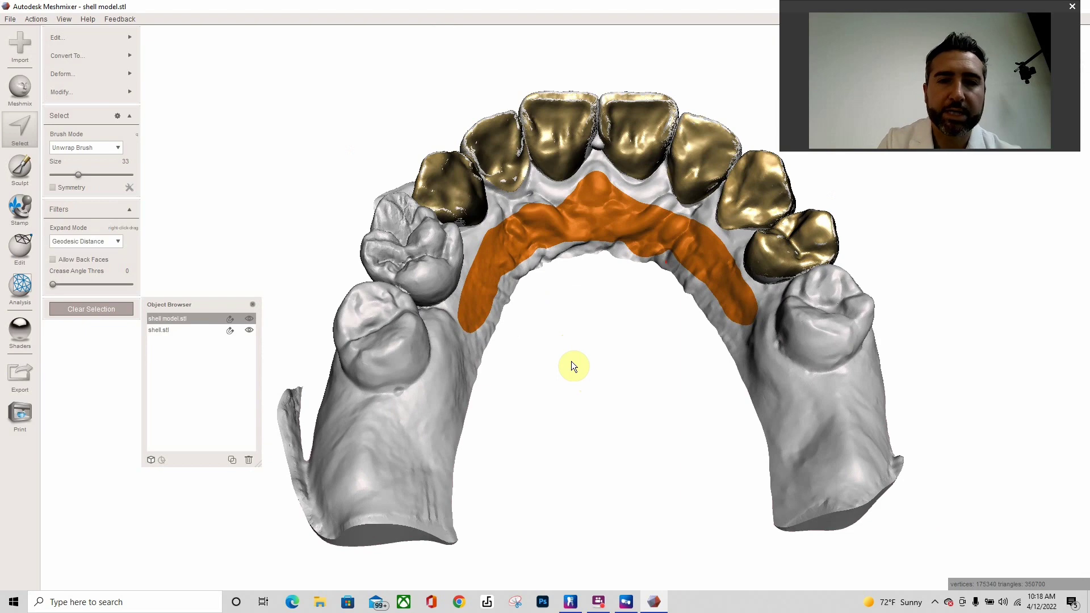
Separate the selected palatal band into its own object and delete the rest of the jaw model
key(y)
click(371, 481)
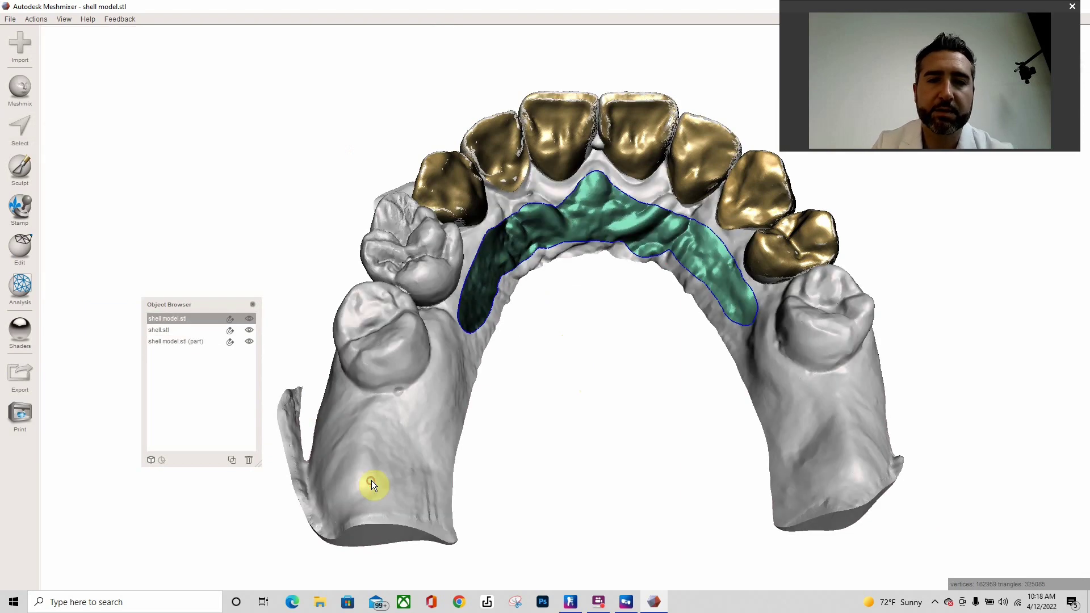
key(Delete)
right_drag(692, 323, 570, 324)
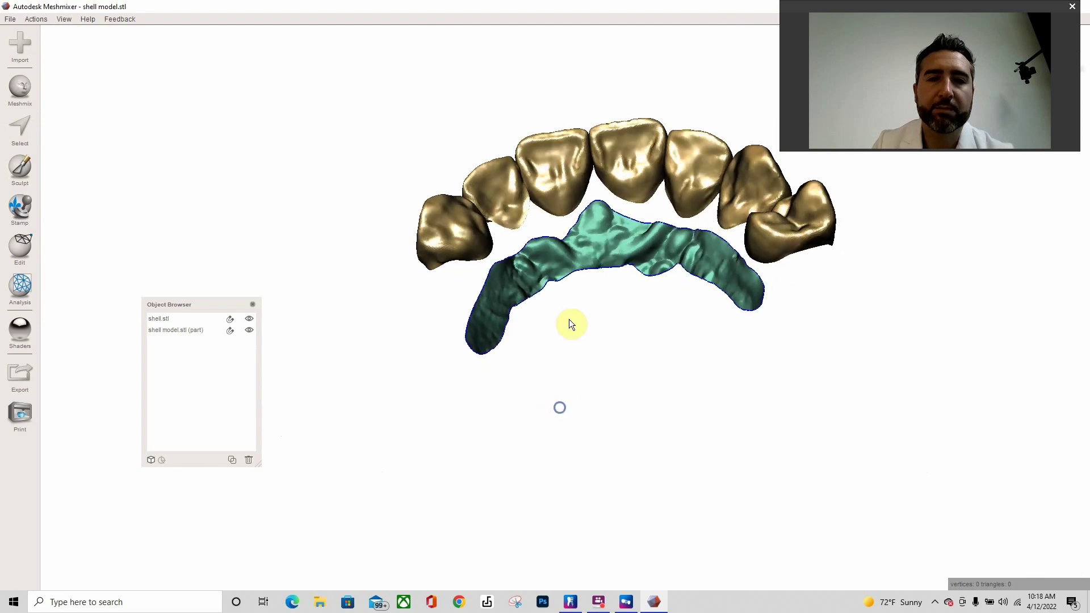
Select the entire palatal band and extrude it with an offset of 1.8246 mm in the Constant direction
click(30, 130)
click(520, 272)
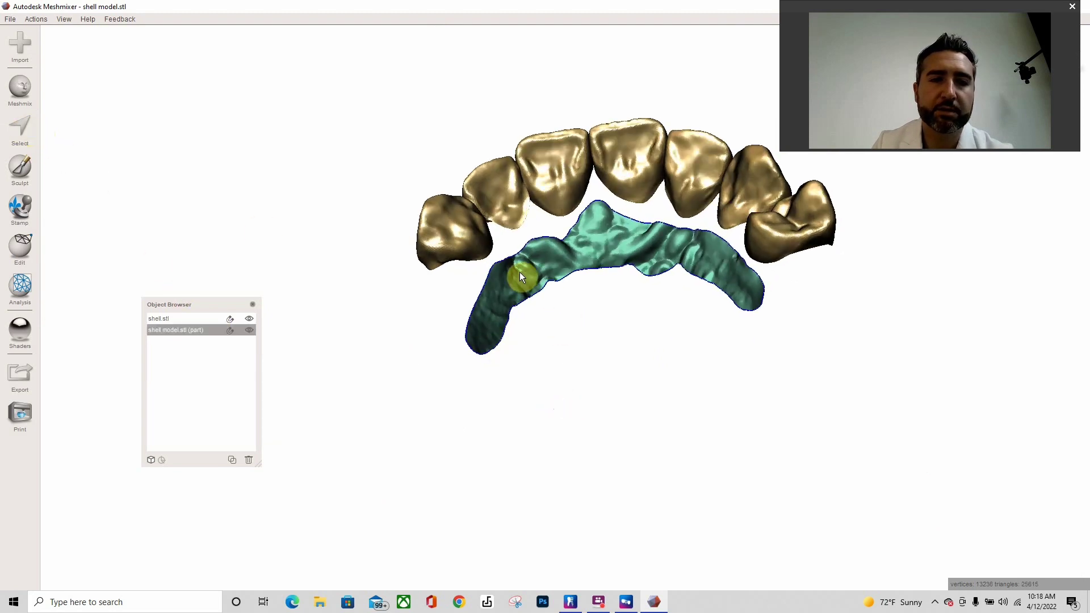
key(ctrl+a)
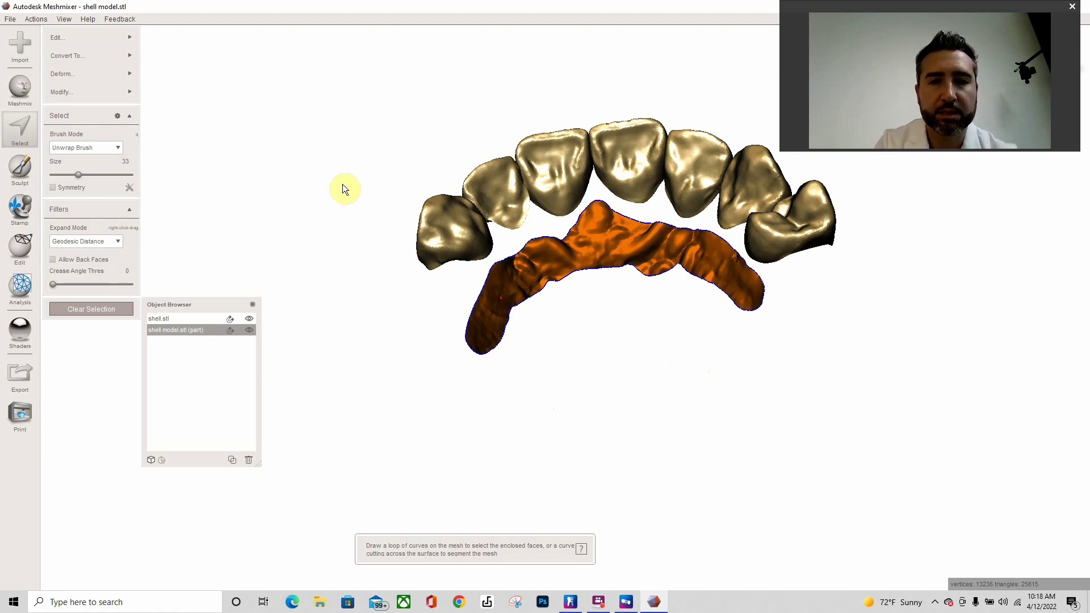
key(d)
right_drag(657, 326, 714, 323)
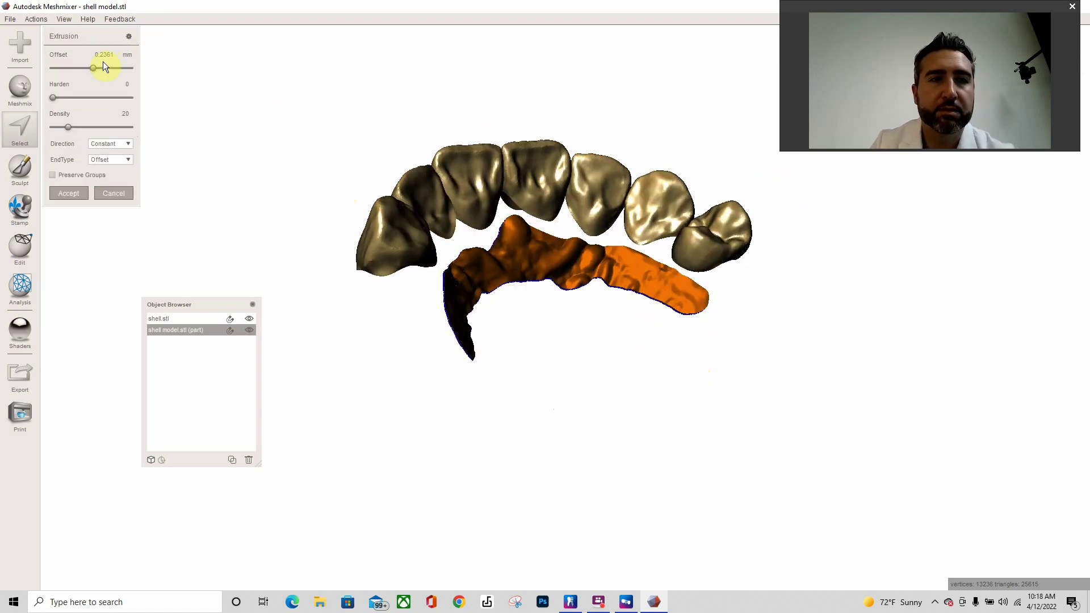
drag(94, 67, 101, 68)
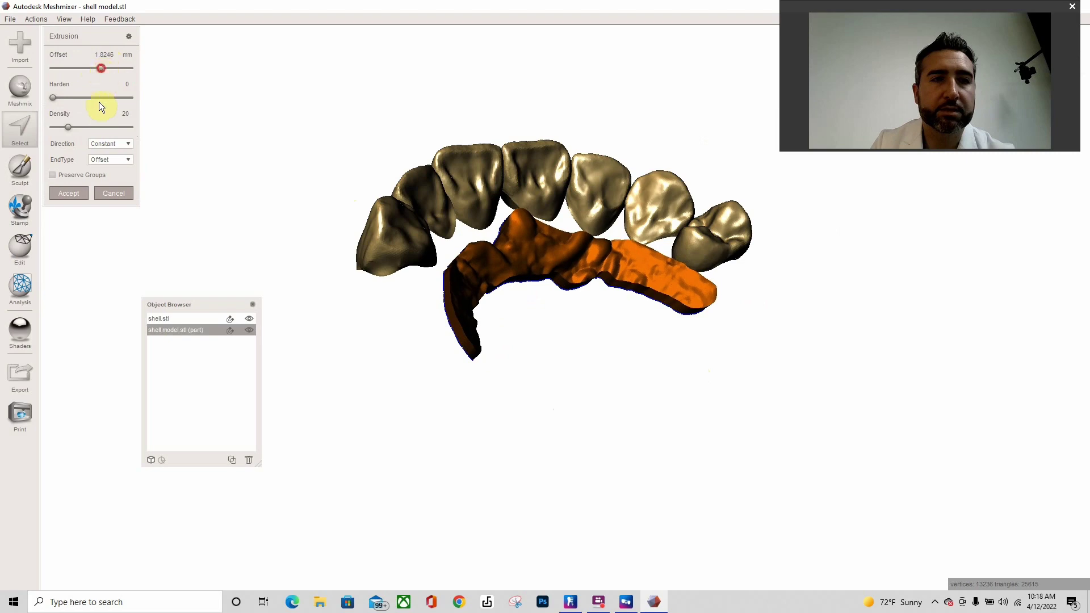
right_drag(243, 159, 550, 297)
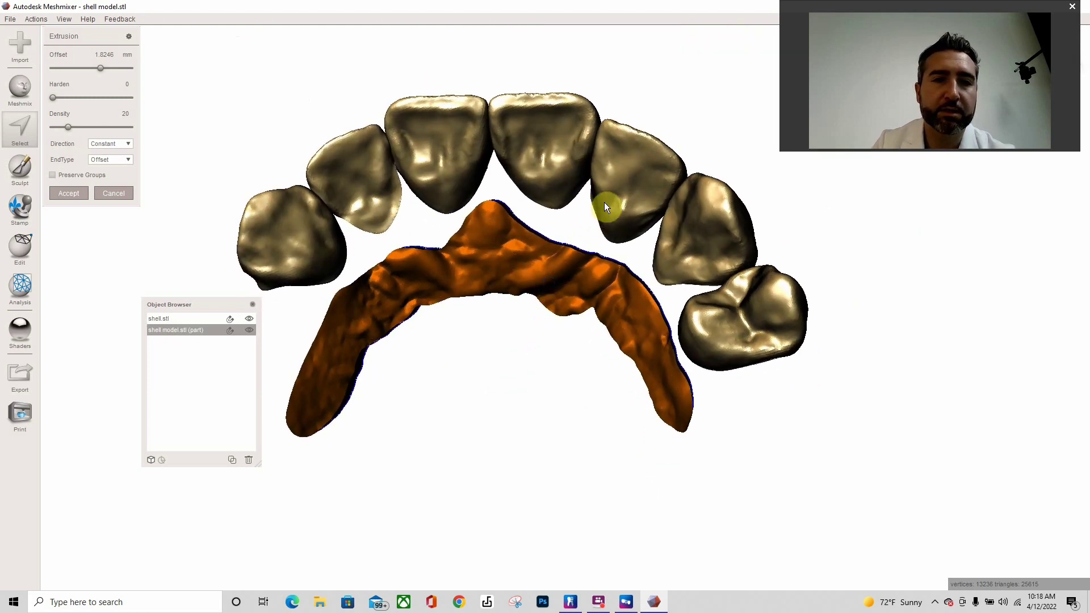
click(77, 194)
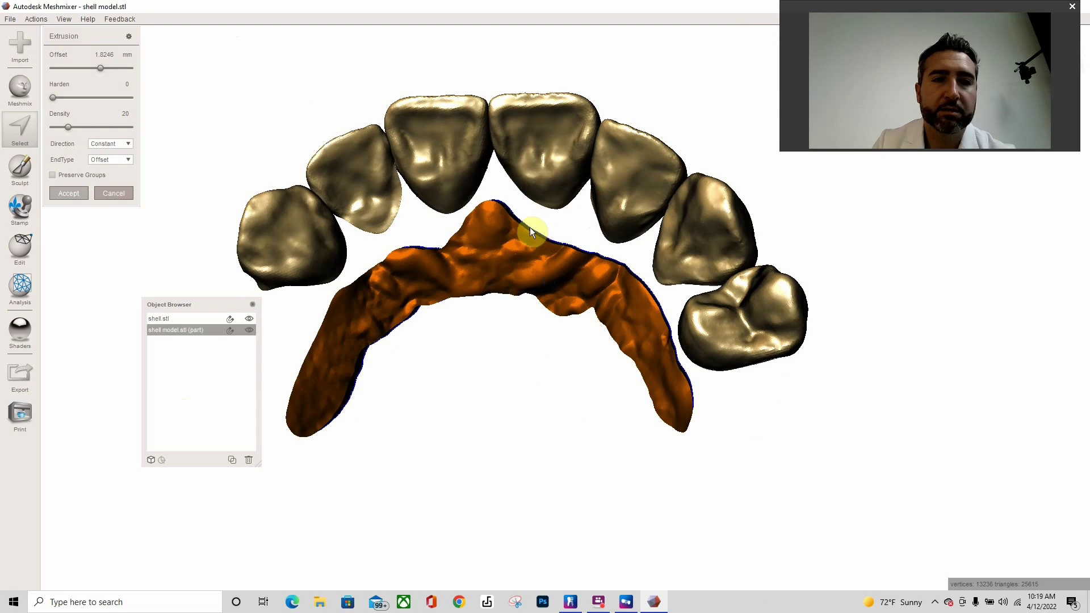
Combine the crown shells and the thickened palatal band into a single object
right_drag(725, 395, 771, 418)
scroll(772, 419, up, 2)
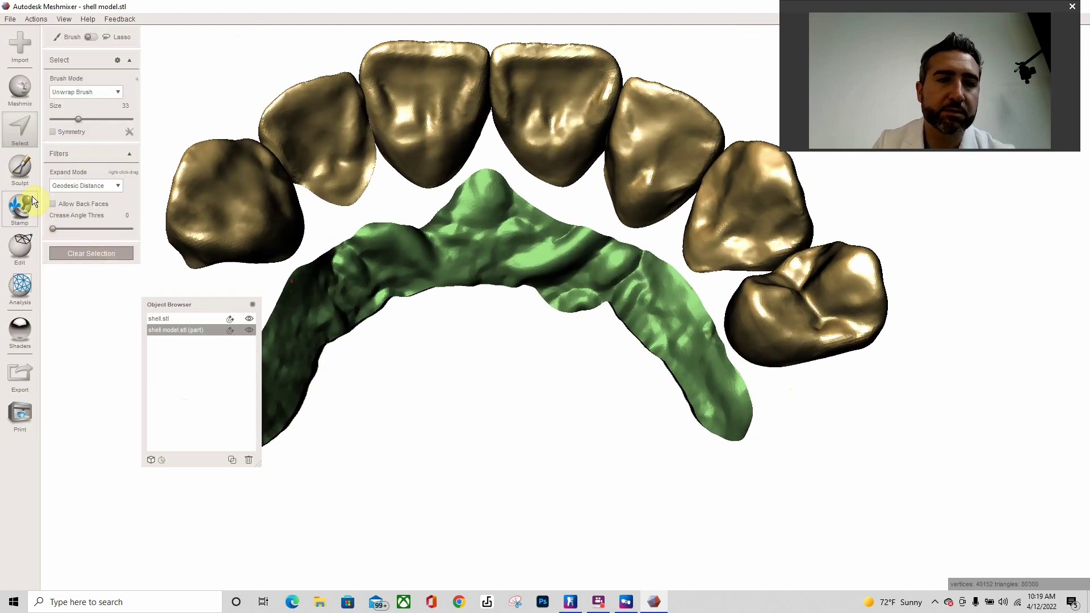
click(21, 124)
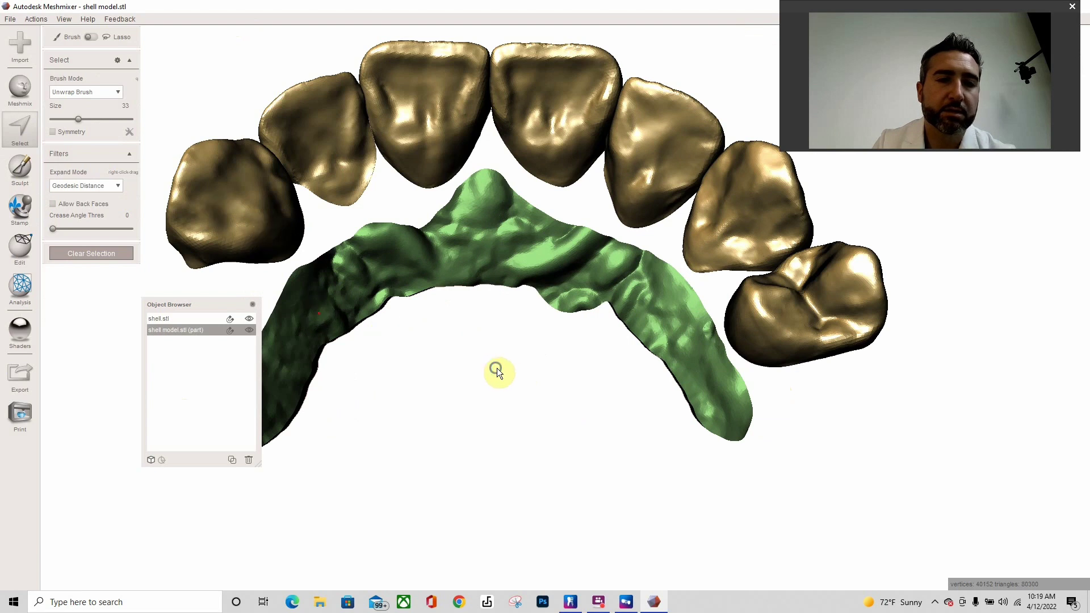
click(159, 319)
shift+click(162, 328)
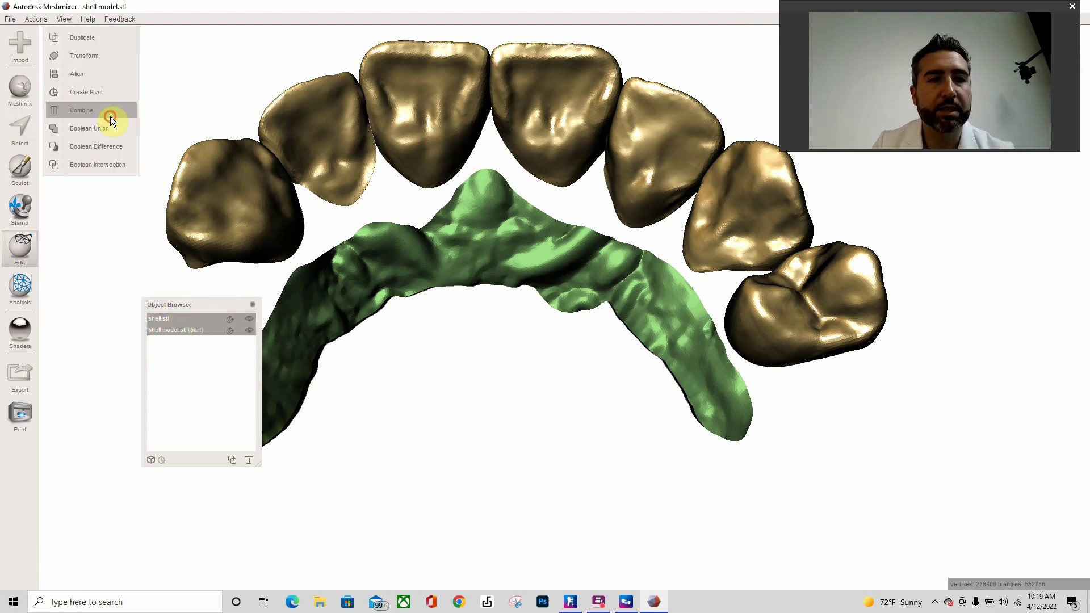
click(109, 112)
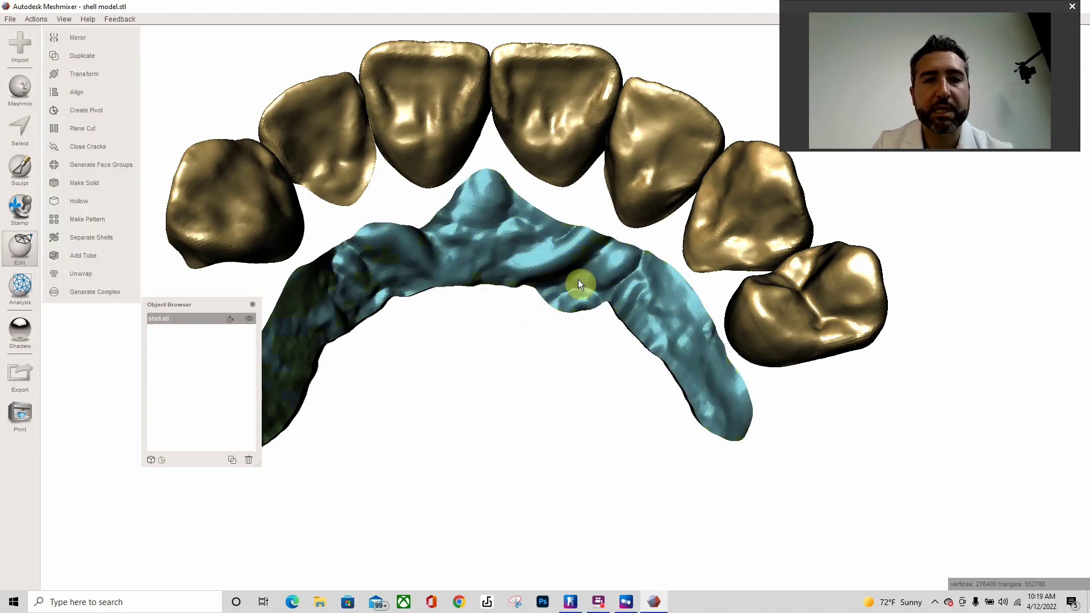
scroll(393, 359, down, 5)
mouse_move(393, 359)
right_down()
mouse_move(369, 367)
mouse_move(355, 401)
mouse_move(428, 341)
mouse_move(488, 369)
right_up()
scroll(488, 369, up, 3)
click(33, 168)
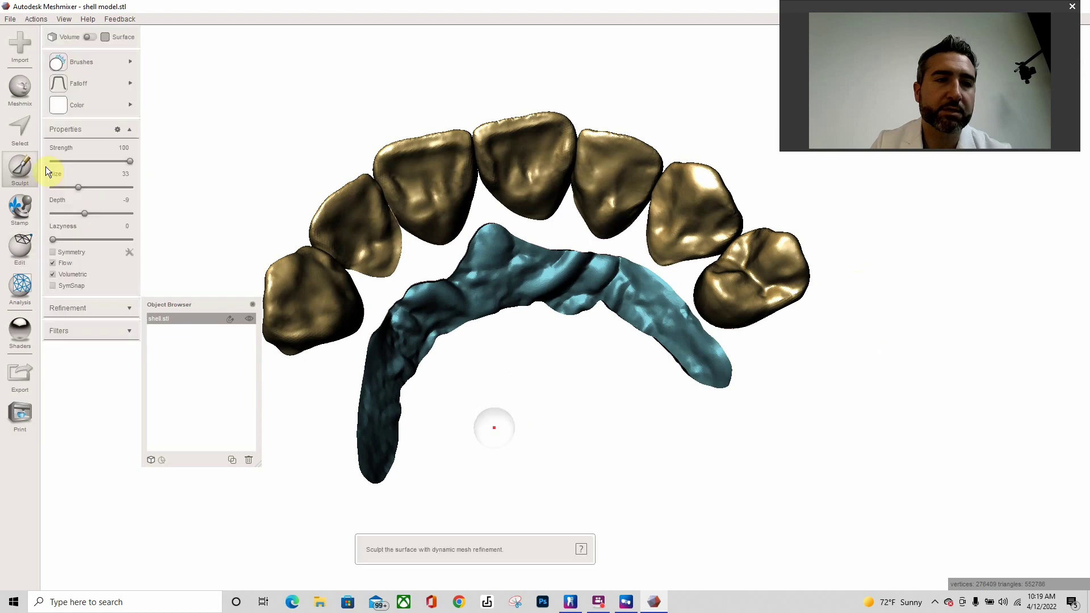
click(26, 134)
scroll(335, 312, up, 3)
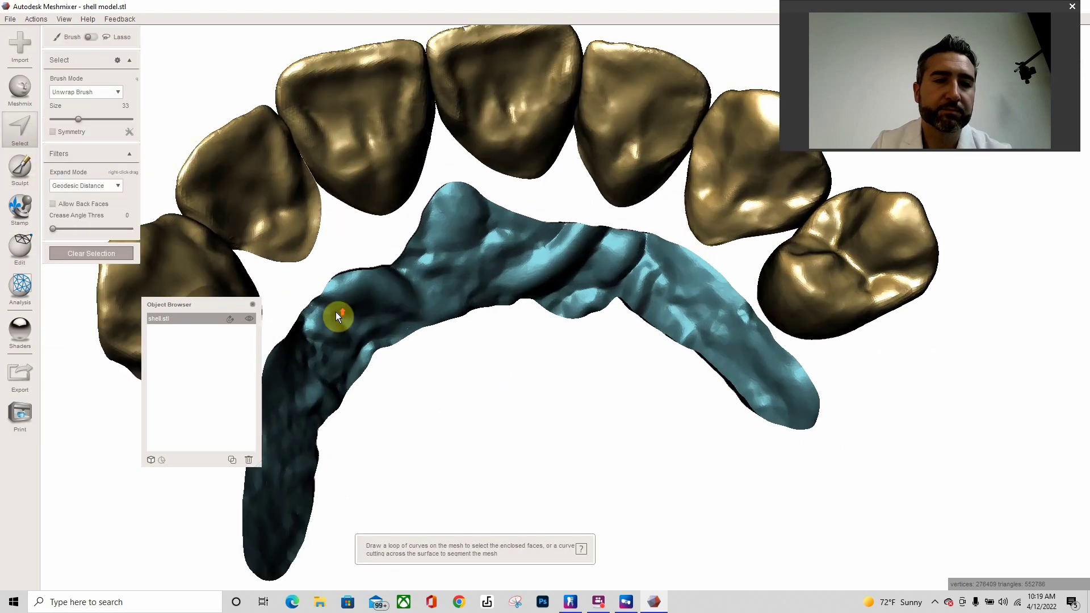
scroll(336, 312, down, 2)
middle_drag(505, 356, 590, 397)
right_drag(589, 398, 567, 376)
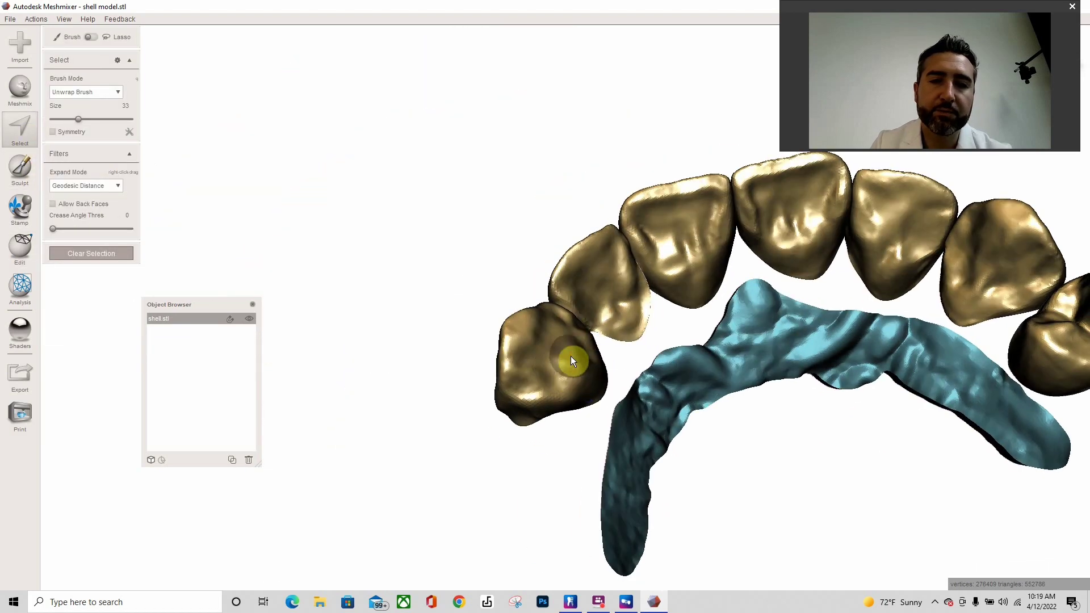
click(580, 368)
right_drag(664, 417, 578, 397)
click(567, 403)
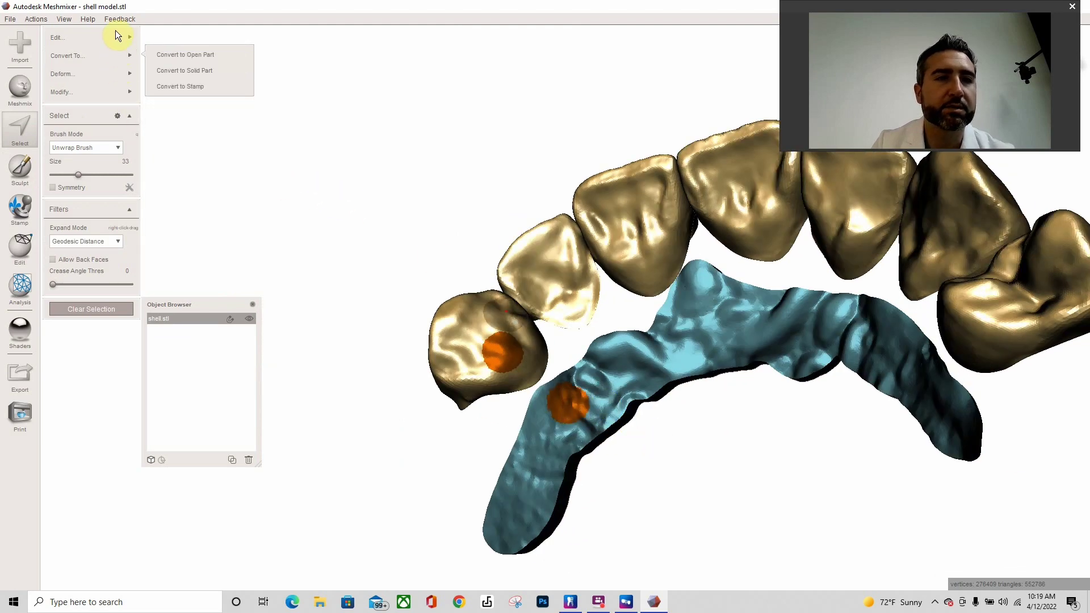
mouse_move(100, 92)
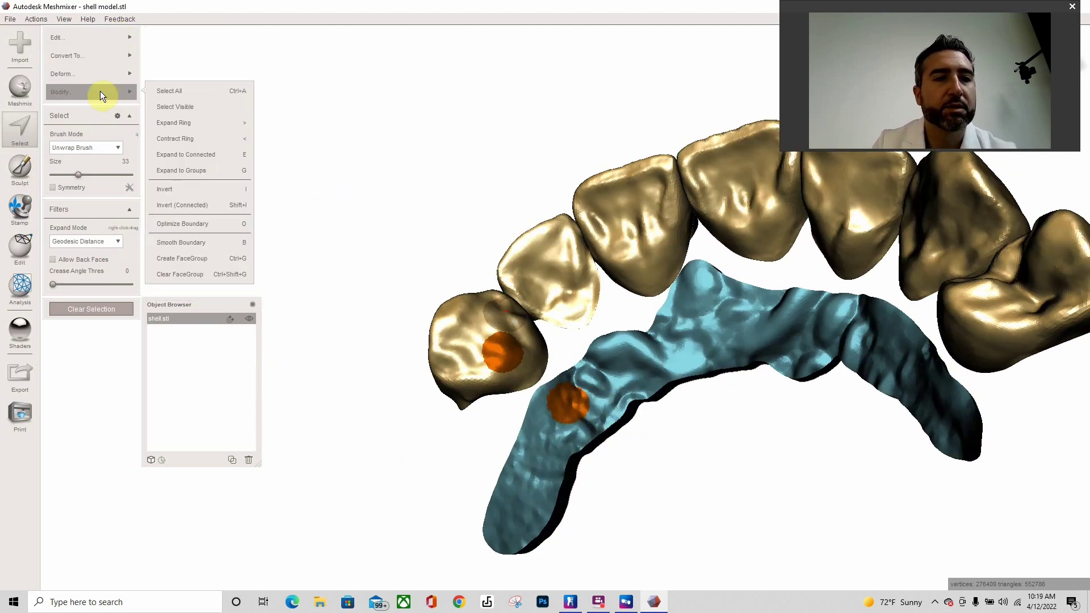
mouse_move(111, 34)
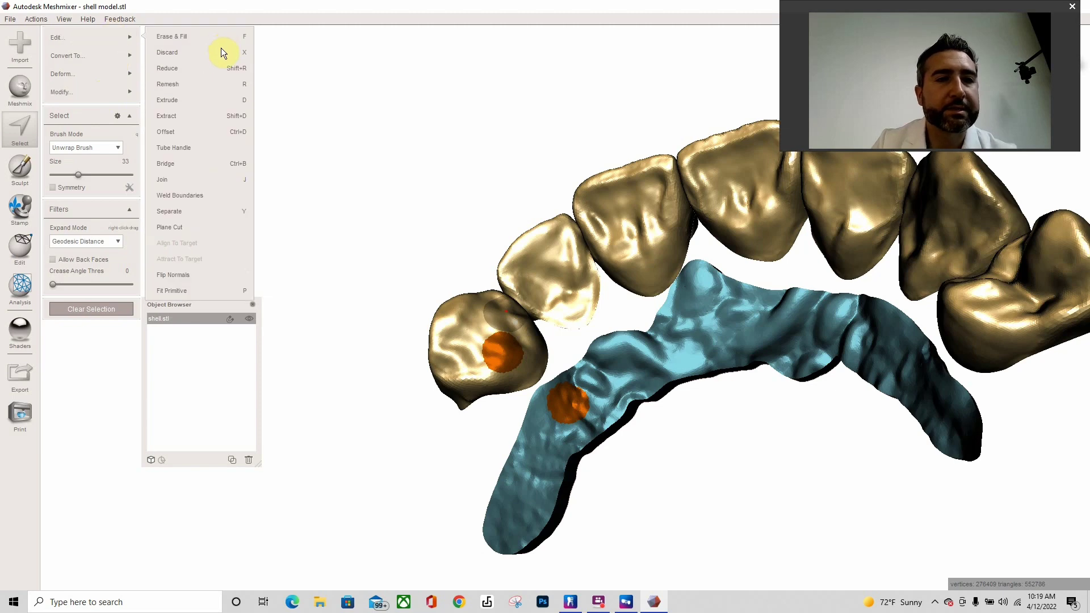
right_drag(553, 291, 646, 381)
scroll(646, 380, up, 3)
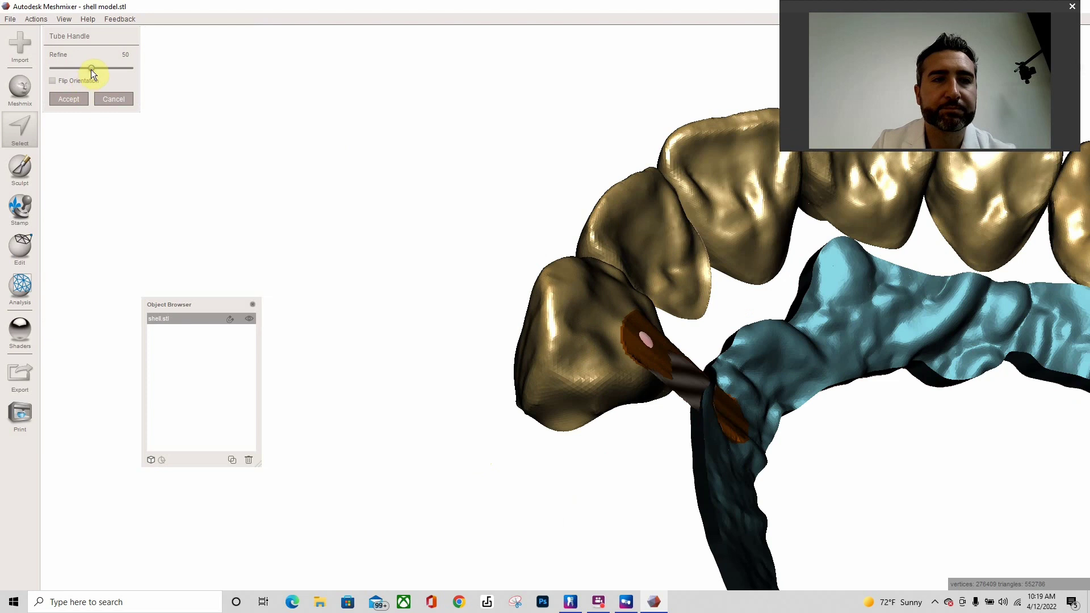
drag(110, 68, 64, 69)
scroll(540, 247, up, 3)
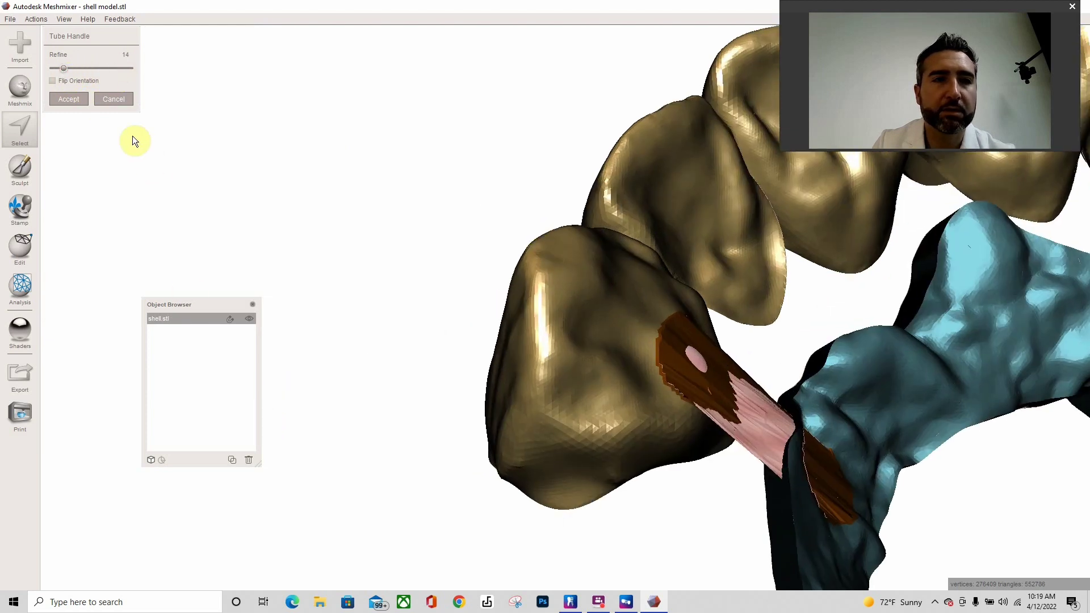
click(114, 103)
scroll(678, 474, up, 1)
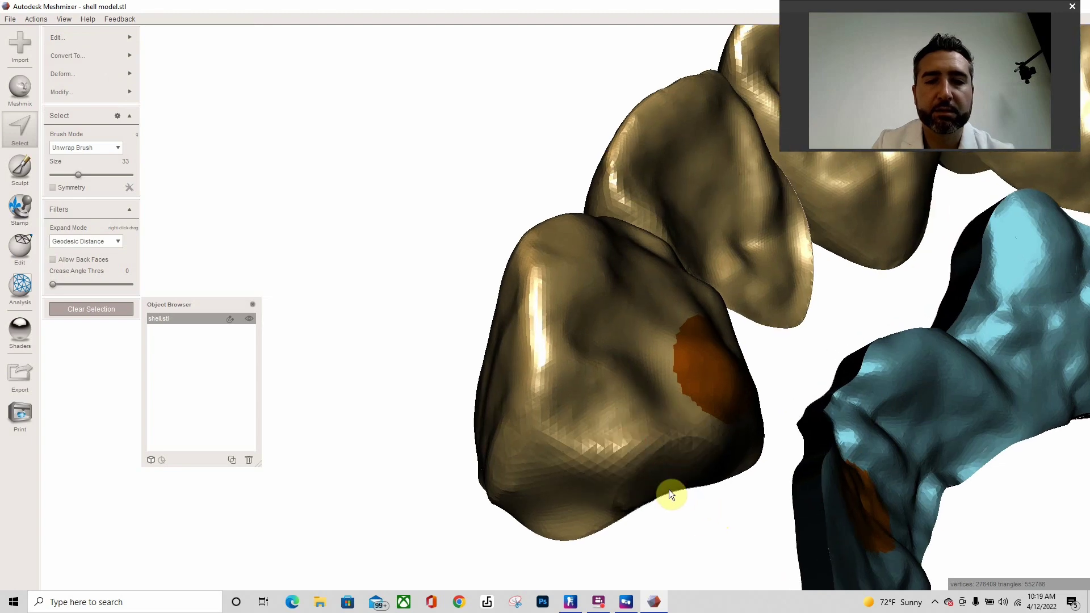
right_drag(668, 490, 466, 379)
click(110, 309)
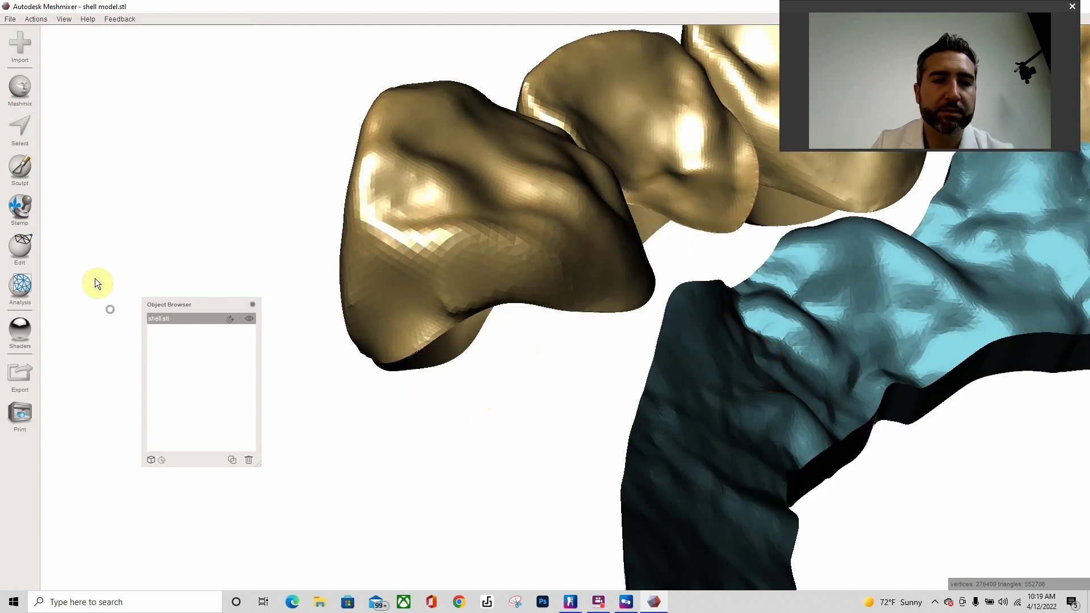
Select facing patches on the canine end crown and the band's side wall with brush size 22, and smooth their boundaries
click(23, 137)
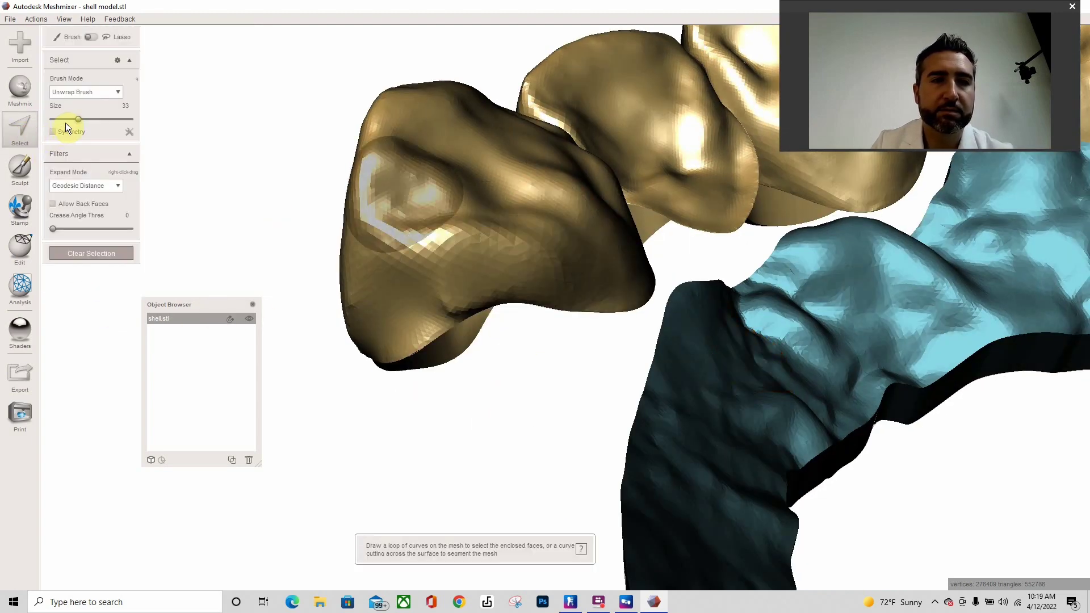
drag(65, 123, 69, 120)
mouse_move(496, 254)
right_down()
mouse_move(492, 287)
mouse_move(444, 318)
mouse_move(533, 306)
mouse_move(906, 353)
right_up()
click(444, 311)
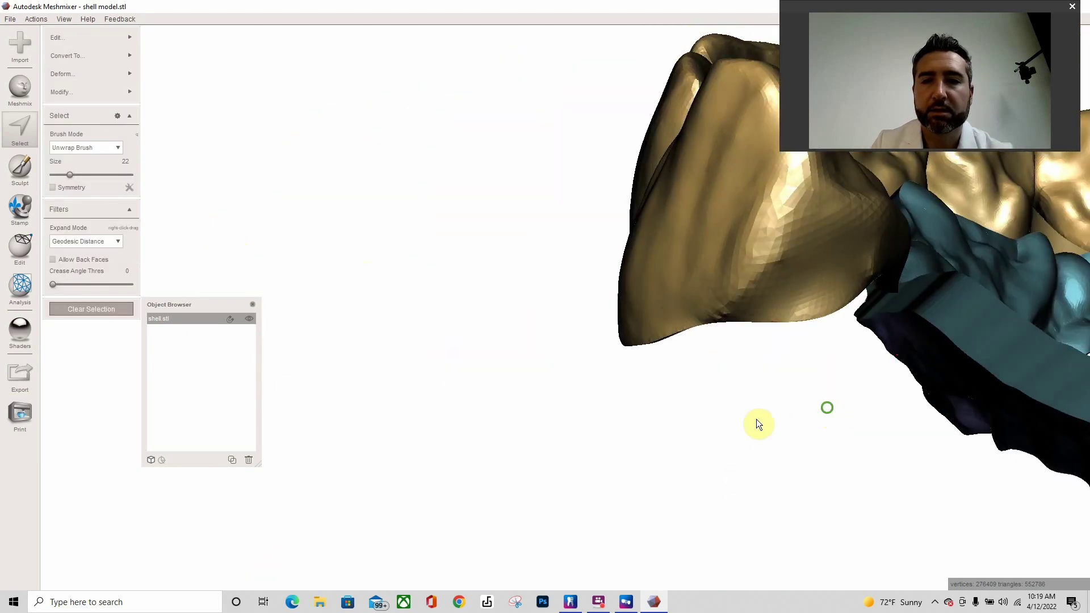
right_drag(759, 423, 525, 299)
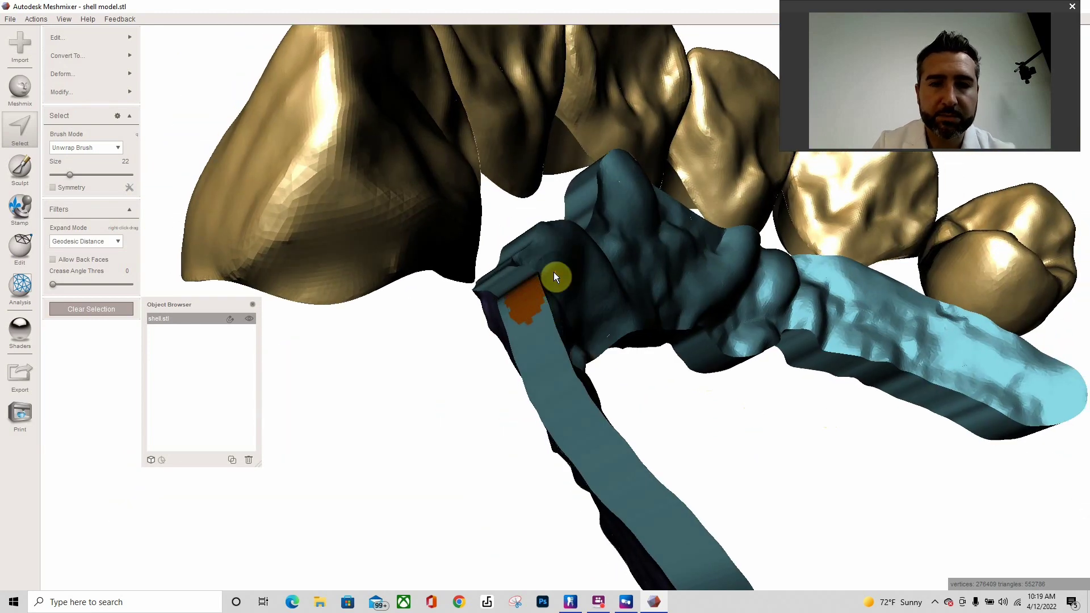
key(b)
key(Return)
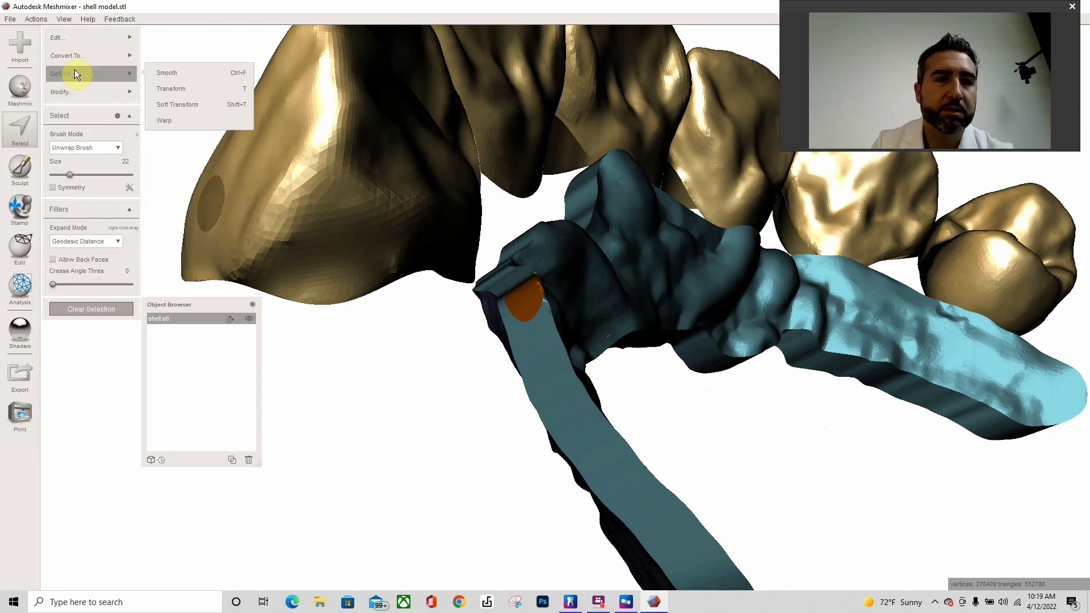
Bridge the selected patches on the canine end crown and the band with a Tube Handle at refine 50, and clear the selection
mouse_move(104, 39)
click(165, 149)
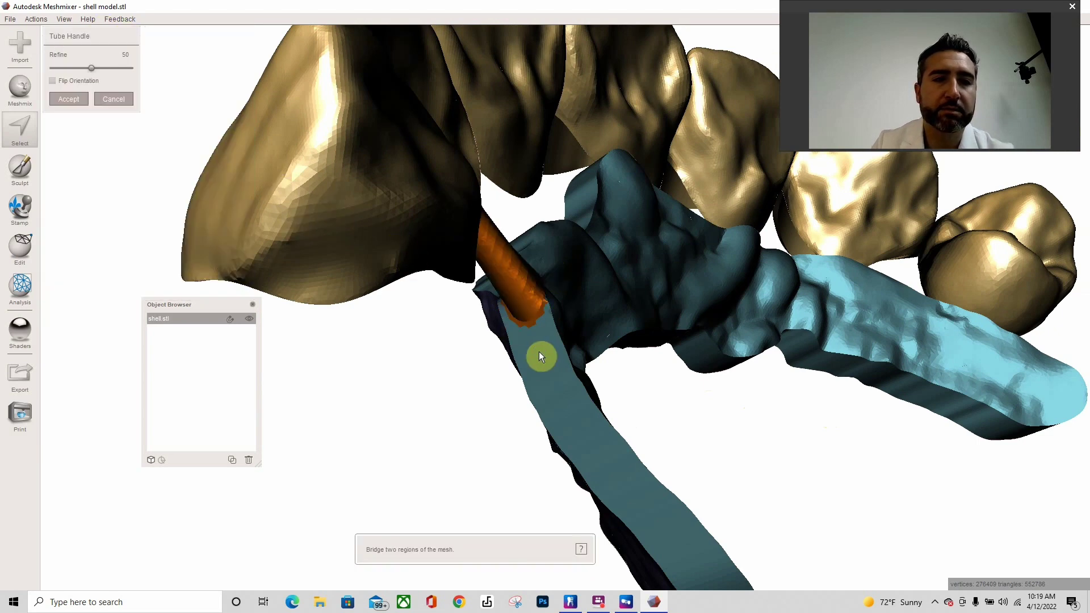
right_drag(540, 358, 390, 333)
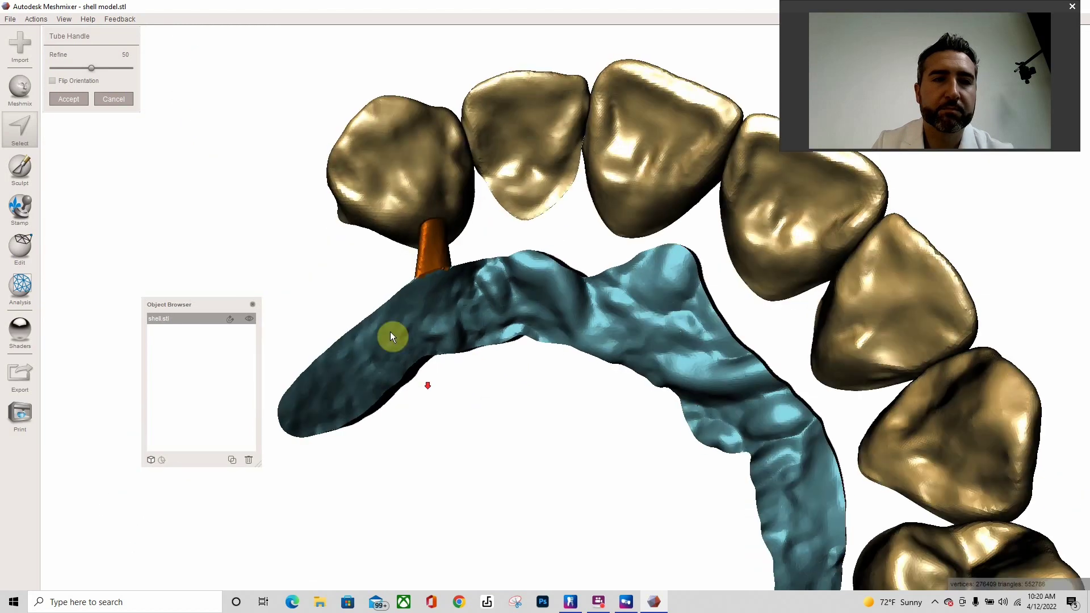
click(69, 99)
mouse_move(586, 403)
right_down()
mouse_move(616, 401)
mouse_move(665, 198)
right_up()
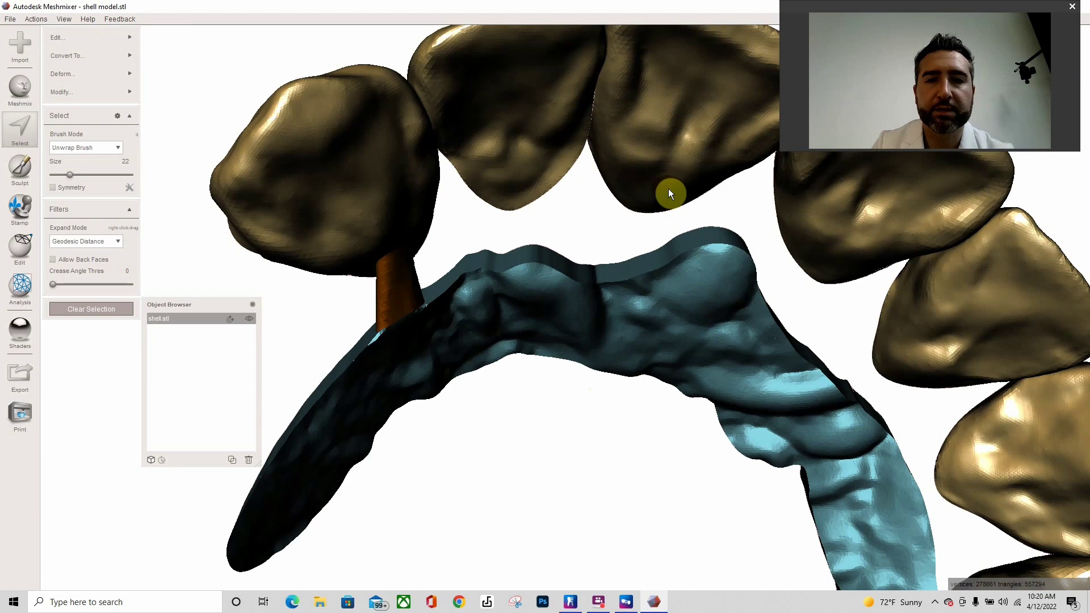
click(113, 310)
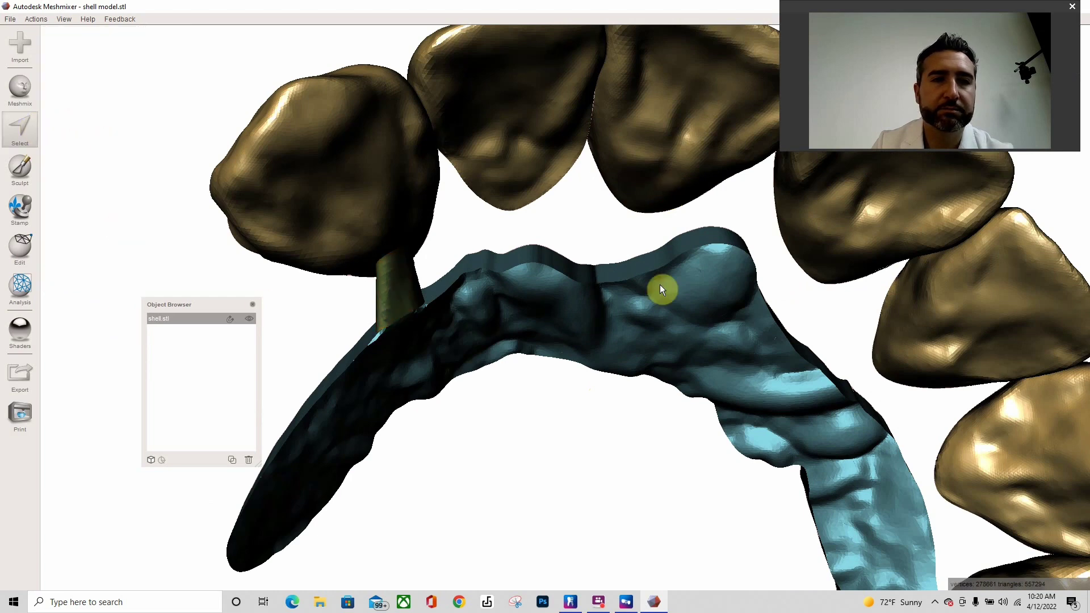
Select facing patches on the third crown from the canine end and the band's side wall, and smooth their boundaries with 30 iterations
mouse_move(660, 284)
right_down()
mouse_move(755, 251)
mouse_move(754, 269)
right_up()
click(656, 183)
right_drag(656, 291, 683, 362)
click(681, 251)
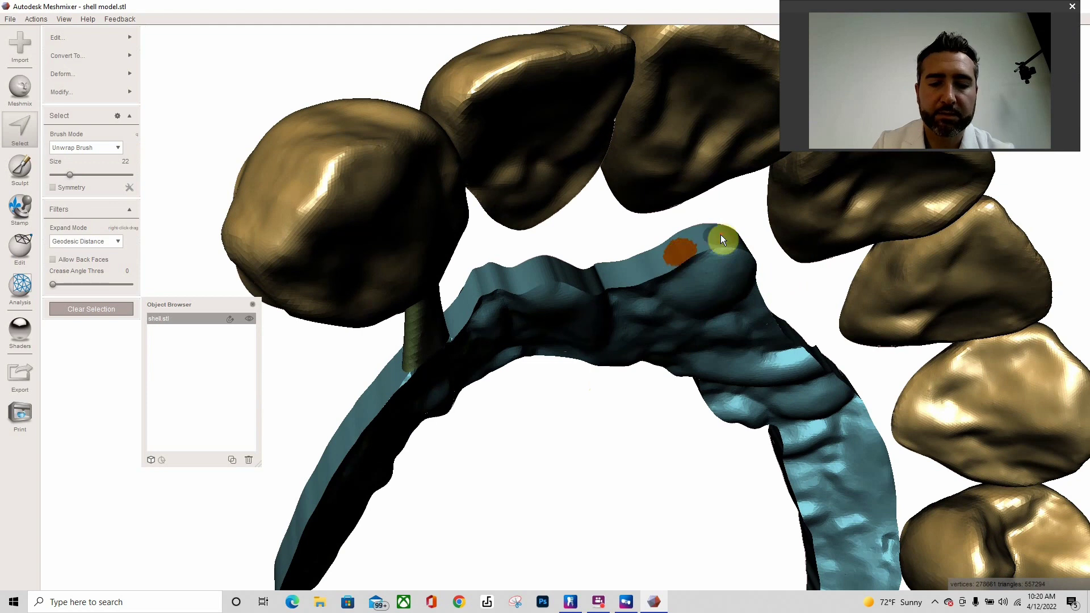
key(b)
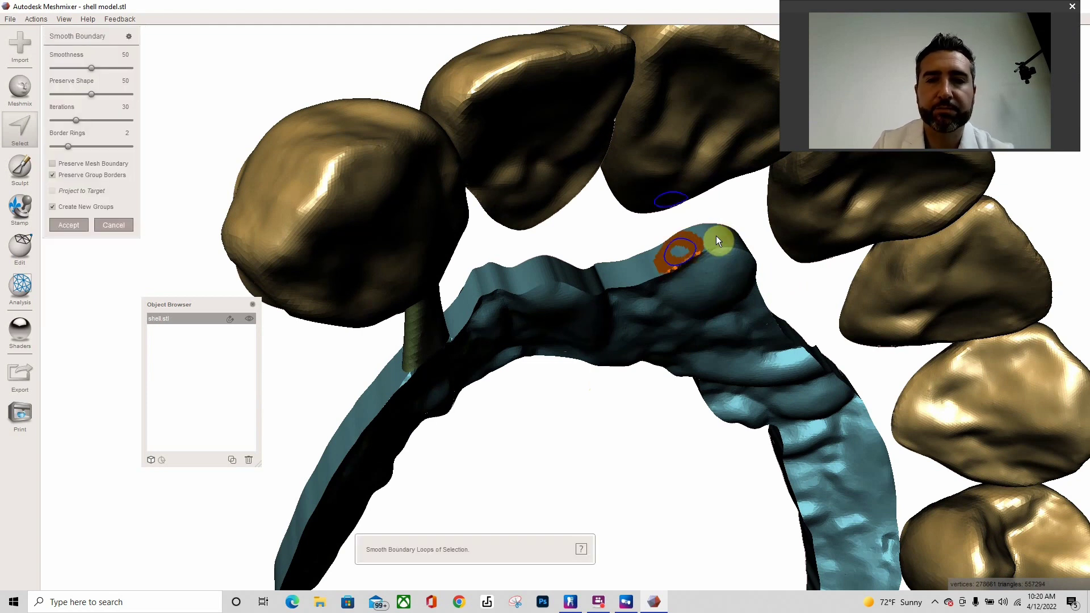
key(Return)
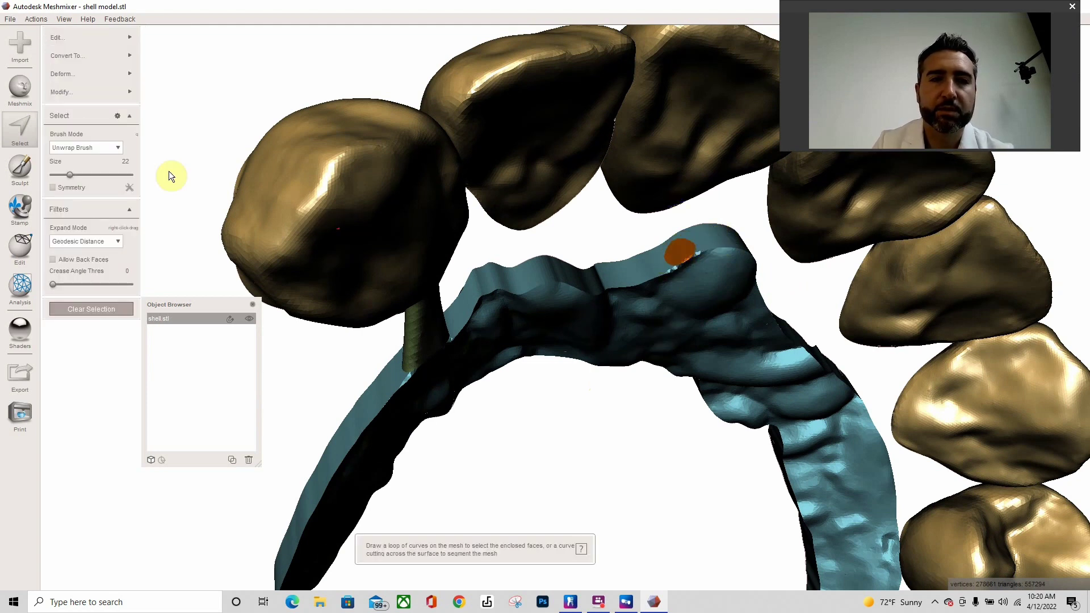
Connect the third crown to the band with a Tube Handle at refine 50, and clear the selection
mouse_move(101, 40)
click(180, 146)
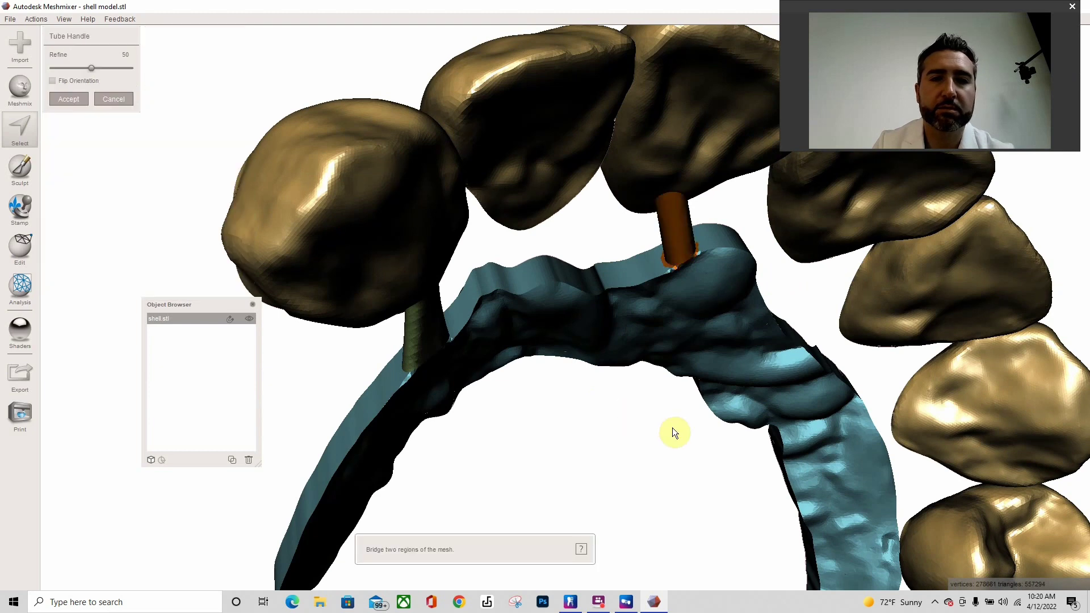
right_drag(672, 428, 636, 356)
middle_drag(1079, 417, 606, 415)
right_drag(606, 416, 491, 418)
click(86, 101)
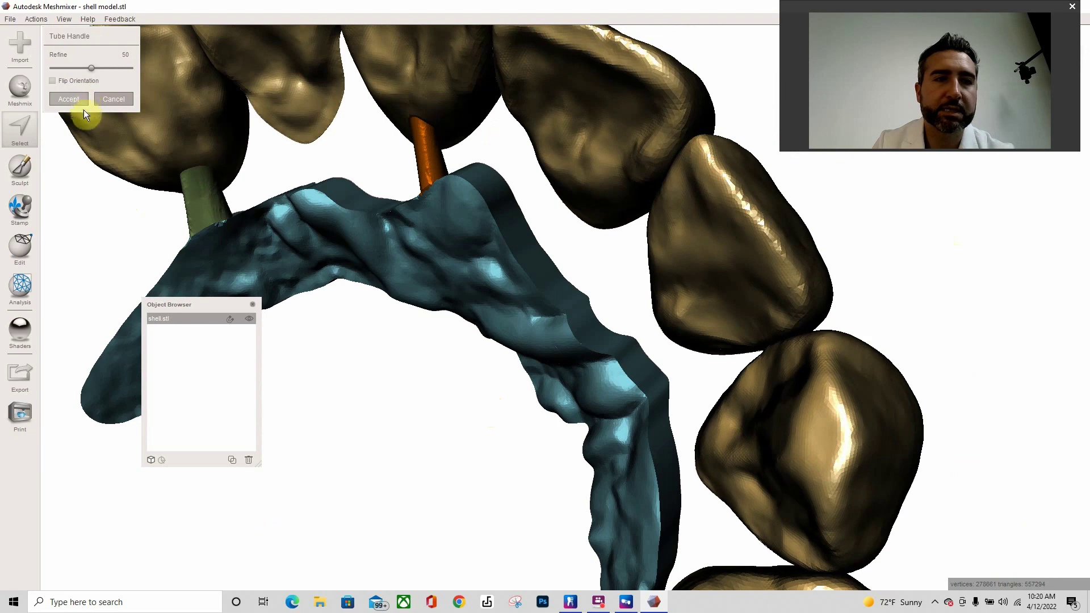
click(90, 310)
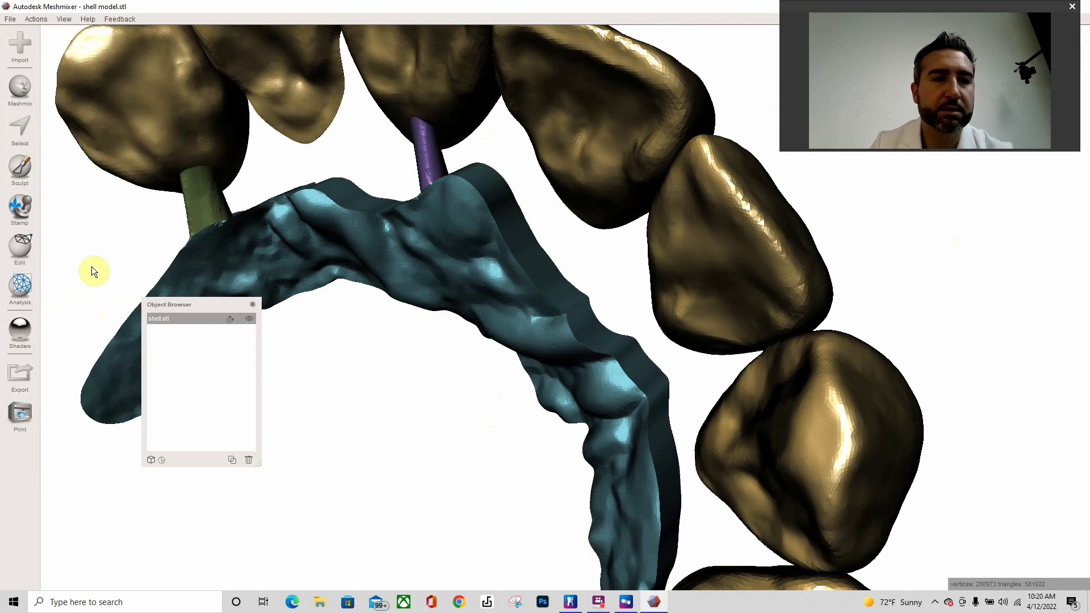
Select facing patches on the fourth crown from the canine end and the band's side wall with brush size 22, and smooth their boundaries
click(25, 127)
scroll(624, 170, up, 2)
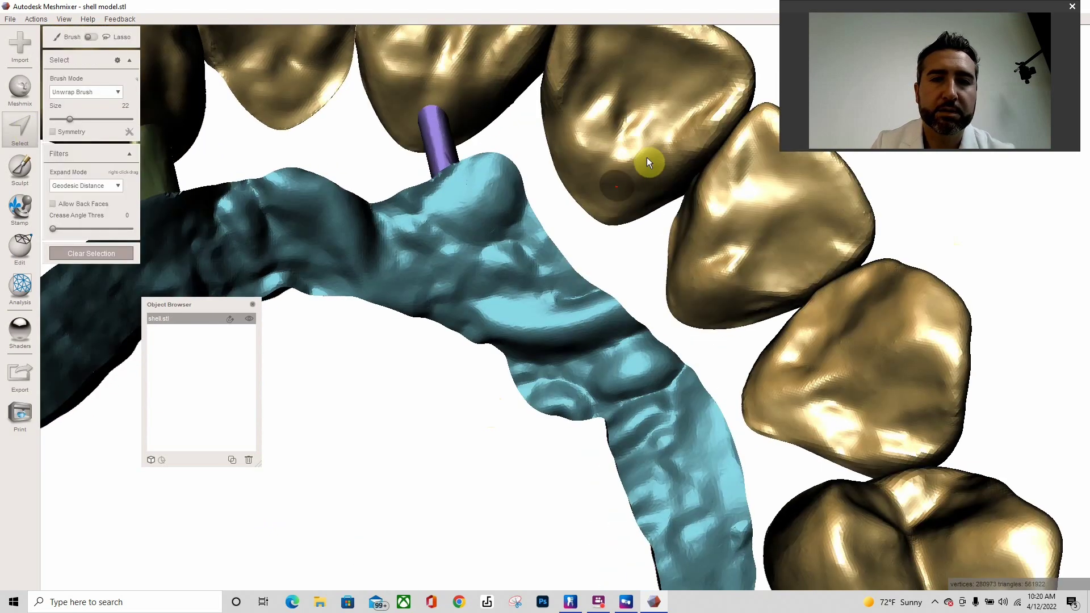
click(585, 183)
right_drag(572, 259, 513, 232)
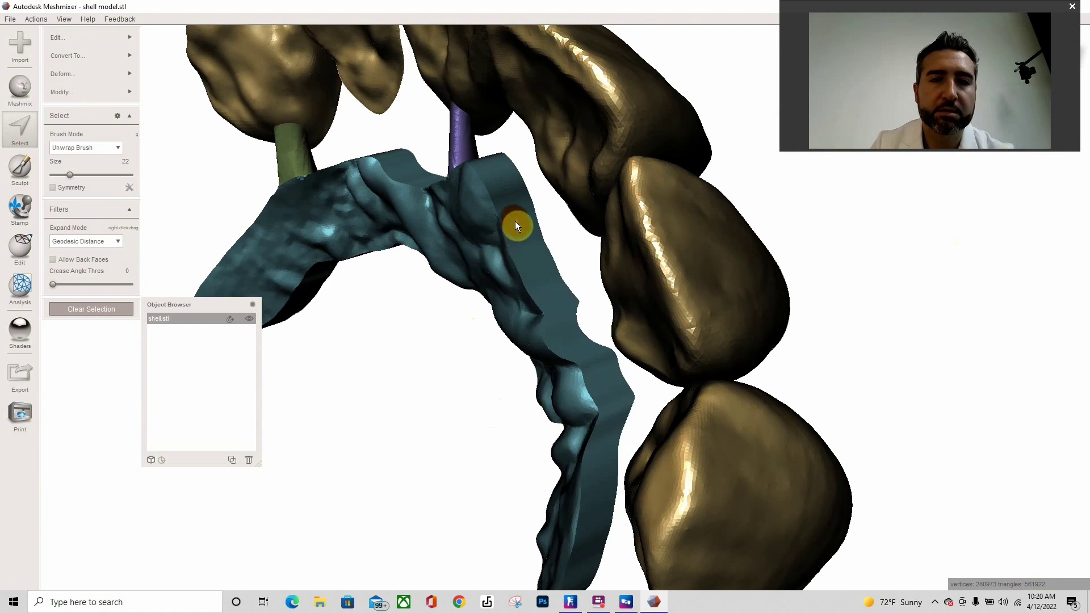
key(b)
key(Return)
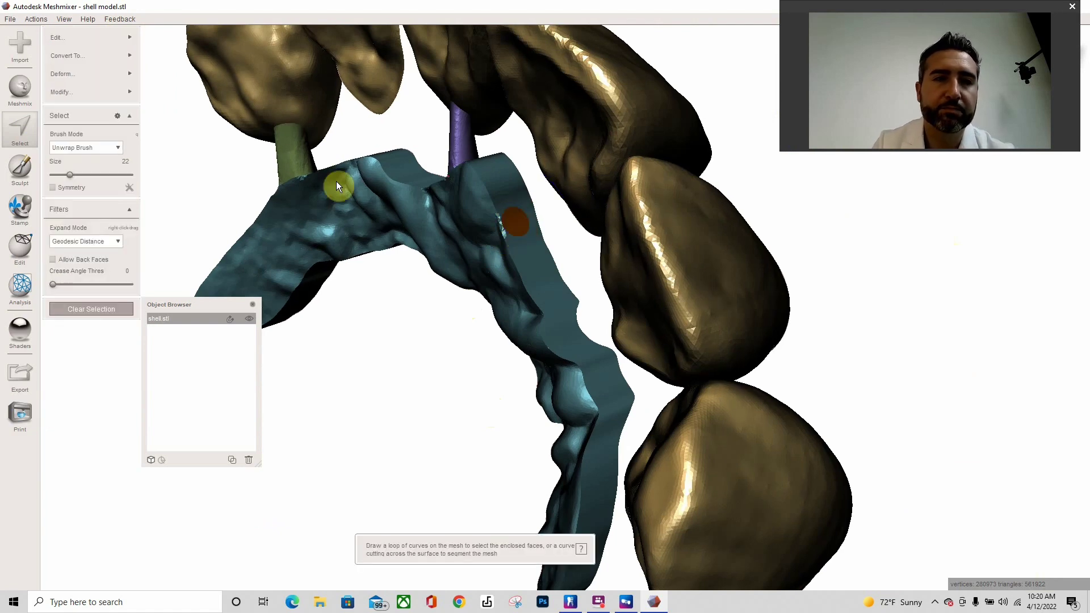
Connect the fourth crown to the band with a Tube Handle at refine 50, and clear the selection
click(123, 37)
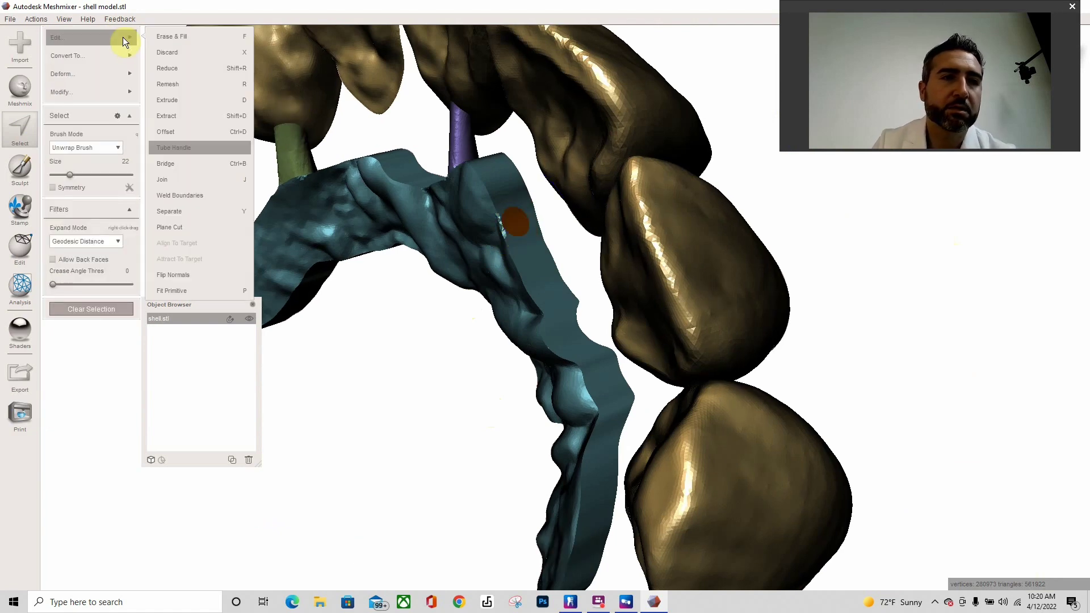
click(190, 149)
right_drag(485, 373, 556, 354)
click(69, 99)
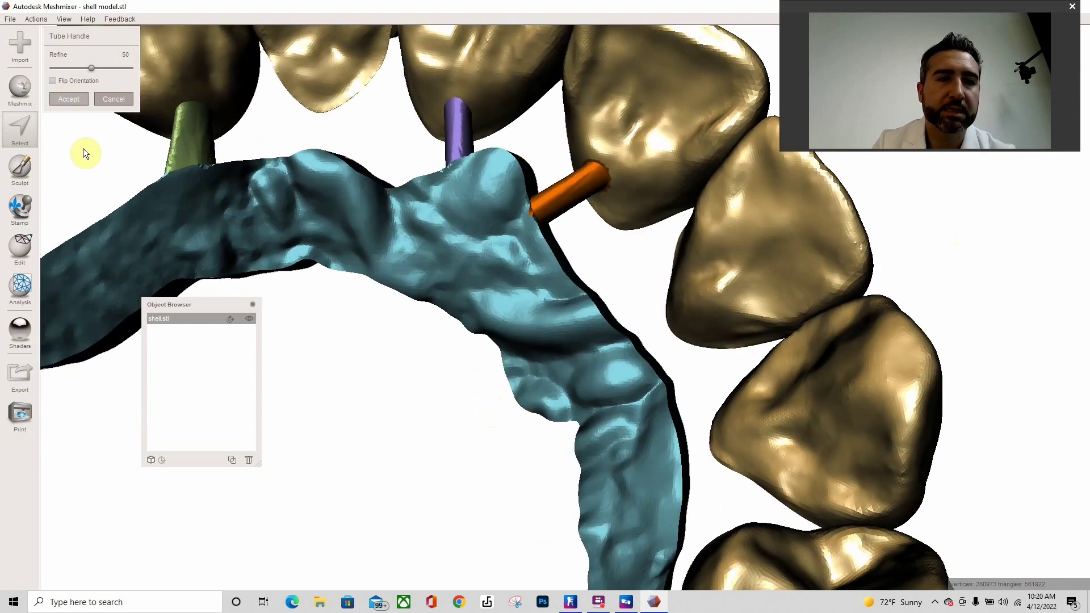
click(91, 309)
Select facing patches on the sixth crown from the canine end and the band's side wall, and smooth their boundaries with 30 iterations
right_drag(322, 377, 564, 346)
click(19, 126)
click(639, 349)
click(559, 344)
key(b)
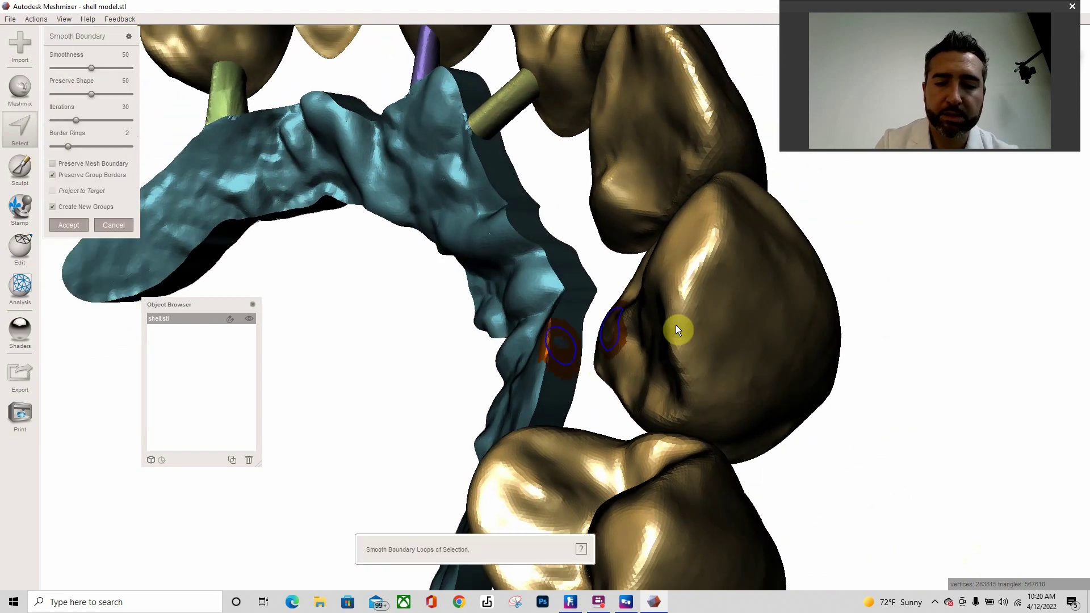
key(Return)
Bridge the selected patches on the sixth crown and the band with a Tube Handle at refine 50
click(122, 37)
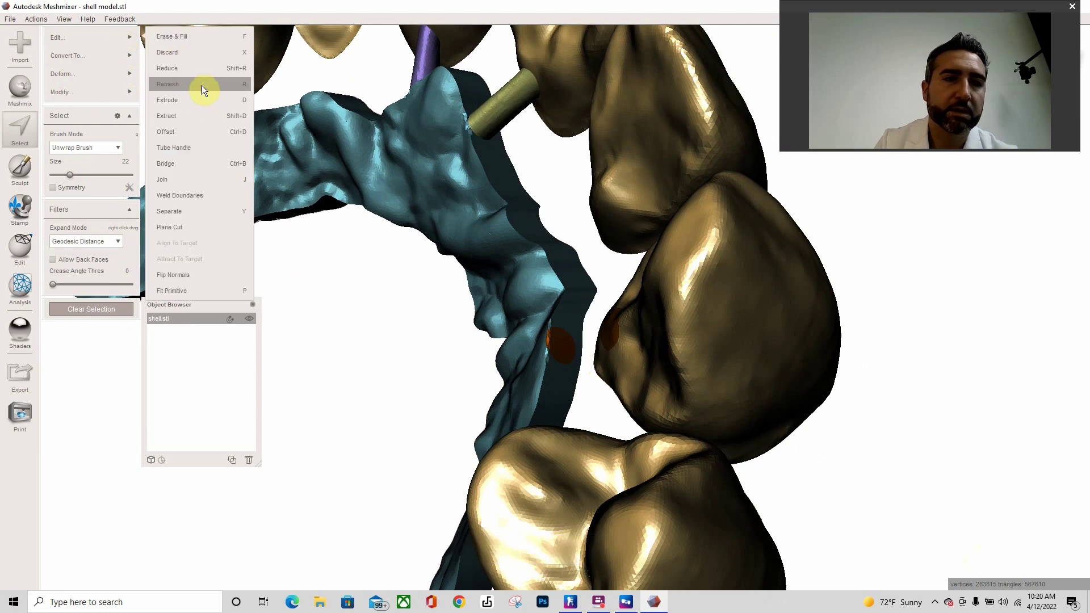
click(174, 147)
scroll(520, 345, down, 5)
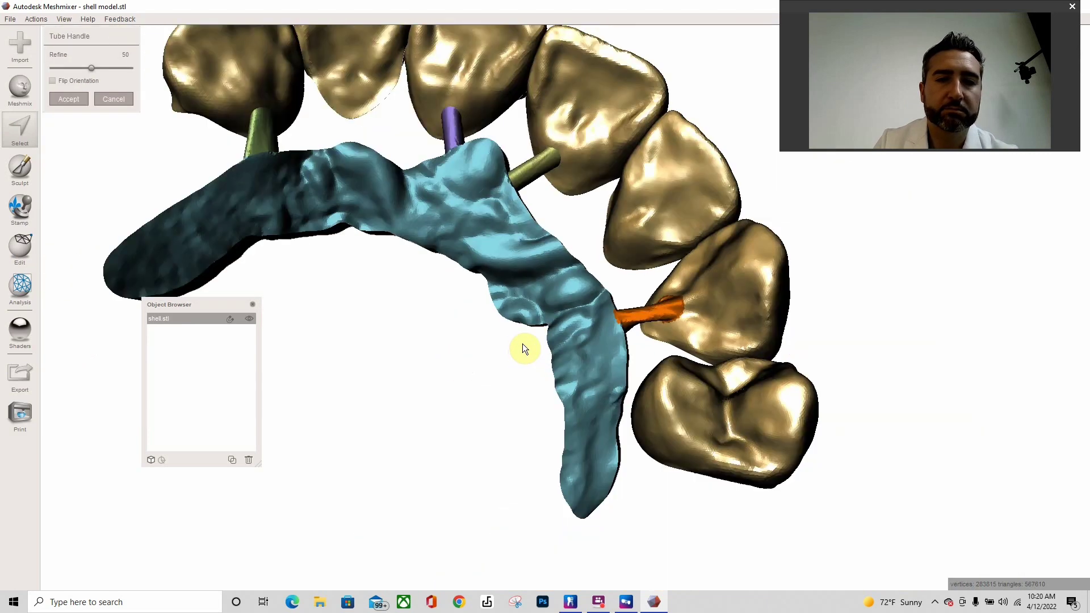
right_drag(470, 382, 554, 384)
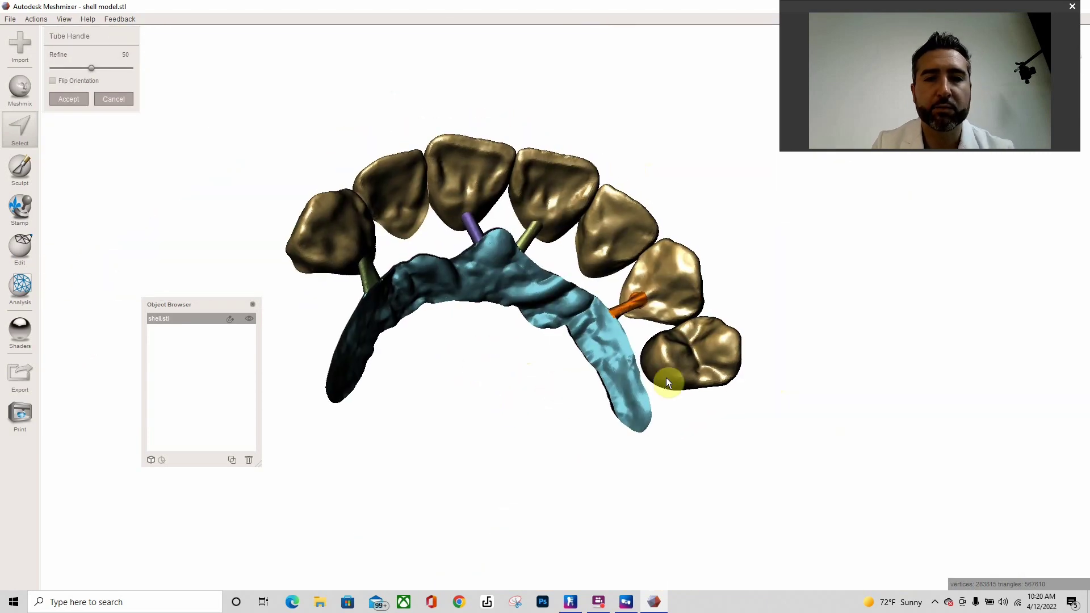
click(77, 101)
Export the connected shell model as a binary STL file named Print SHell
right_drag(540, 163, 566, 427)
right_drag(464, 347, 636, 383)
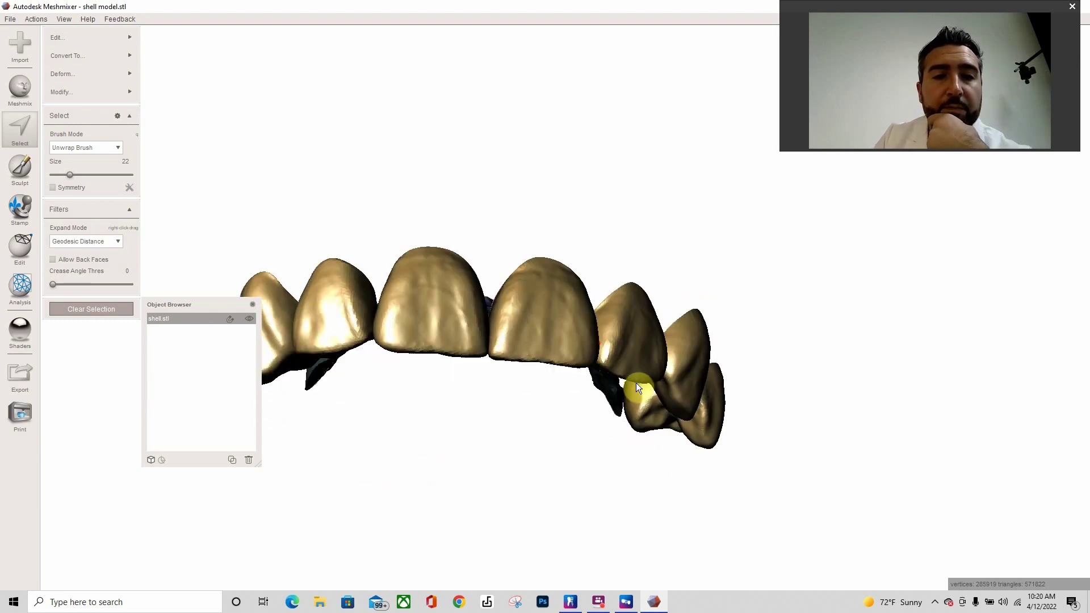
click(10, 19)
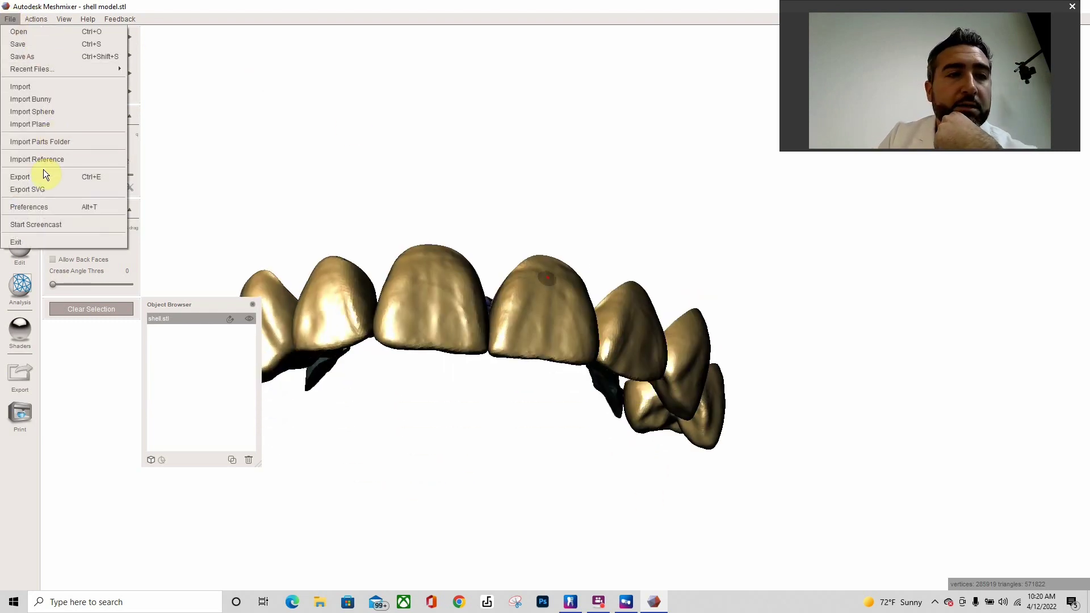
click(20, 176)
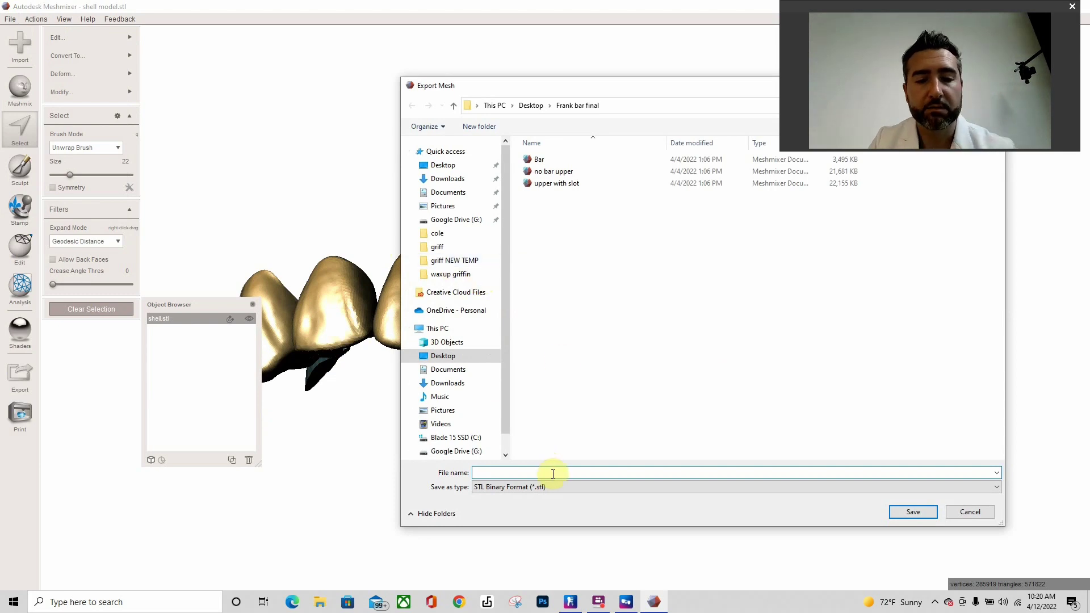
text(Print SHell)
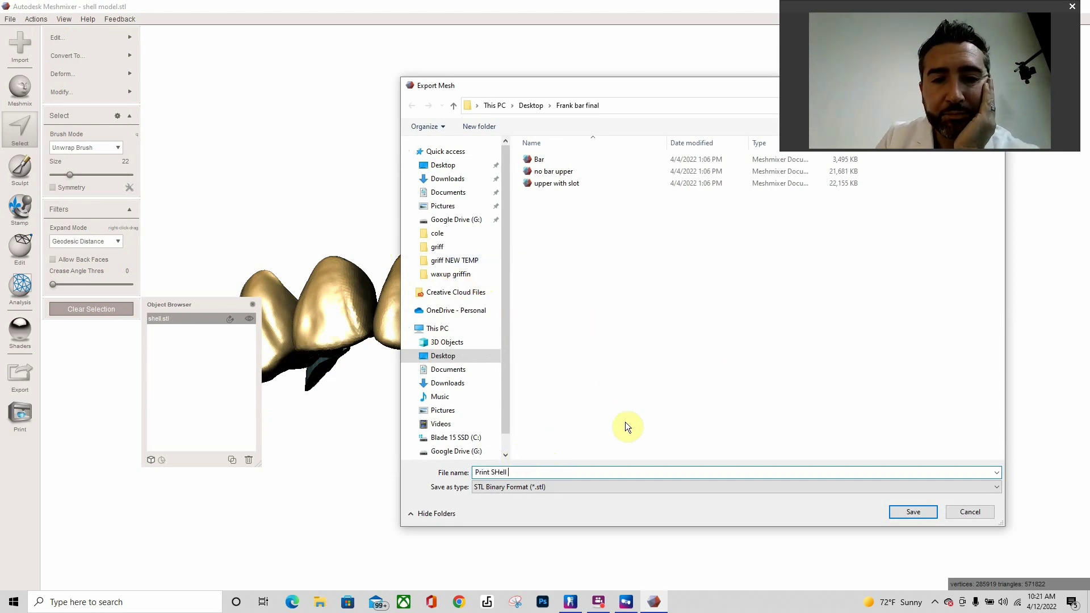
click(914, 511)
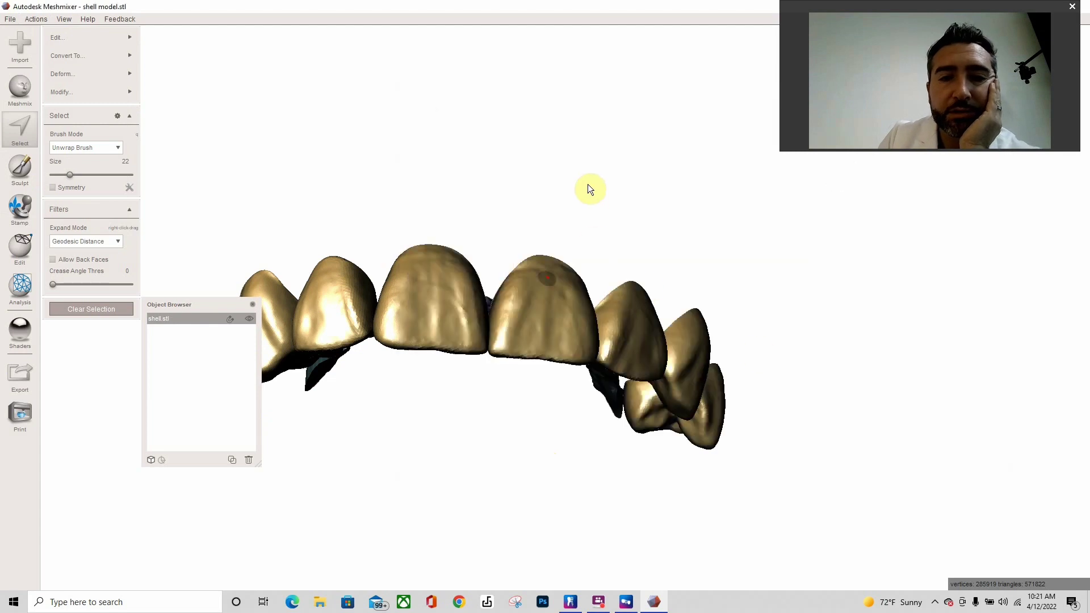
right_drag(597, 240, 732, 492)
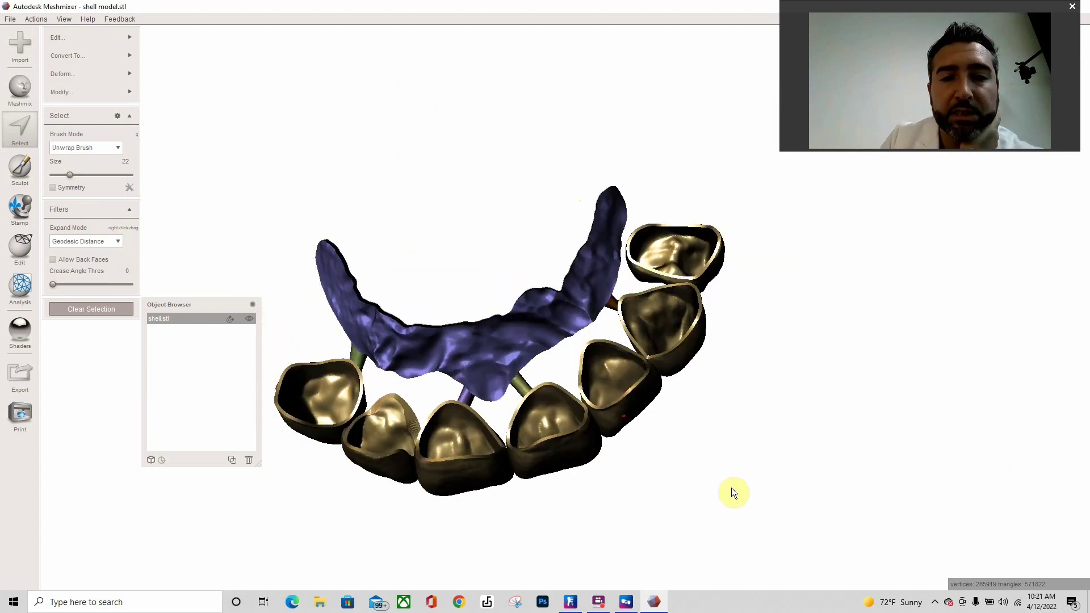
scroll(731, 487, up, 3)
mouse_move(734, 483)
mouse_down()
mouse_move(795, 472)
mouse_move(799, 460)
mouse_up()
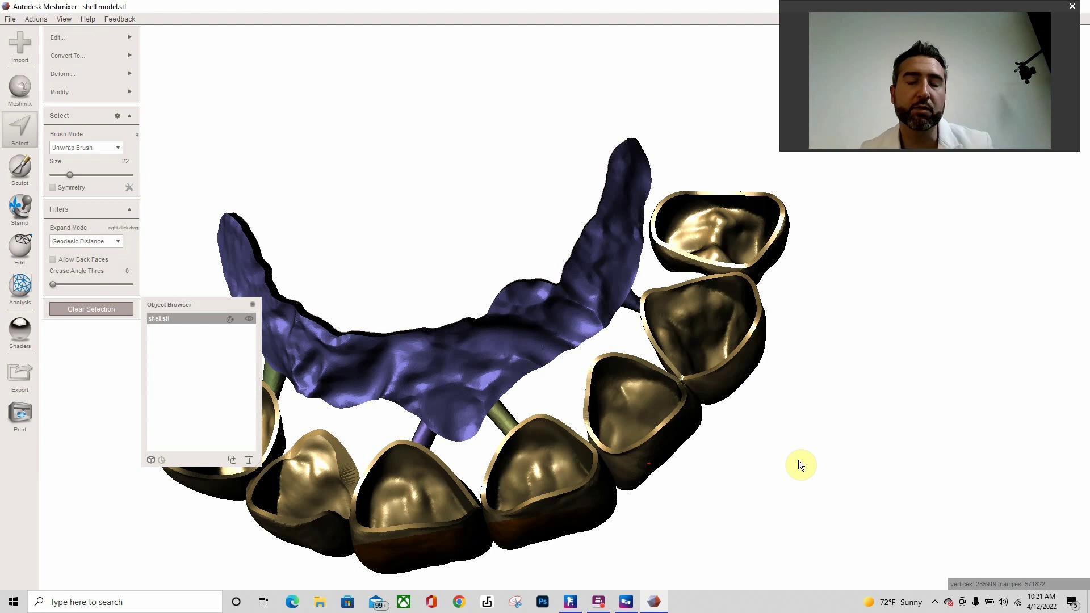